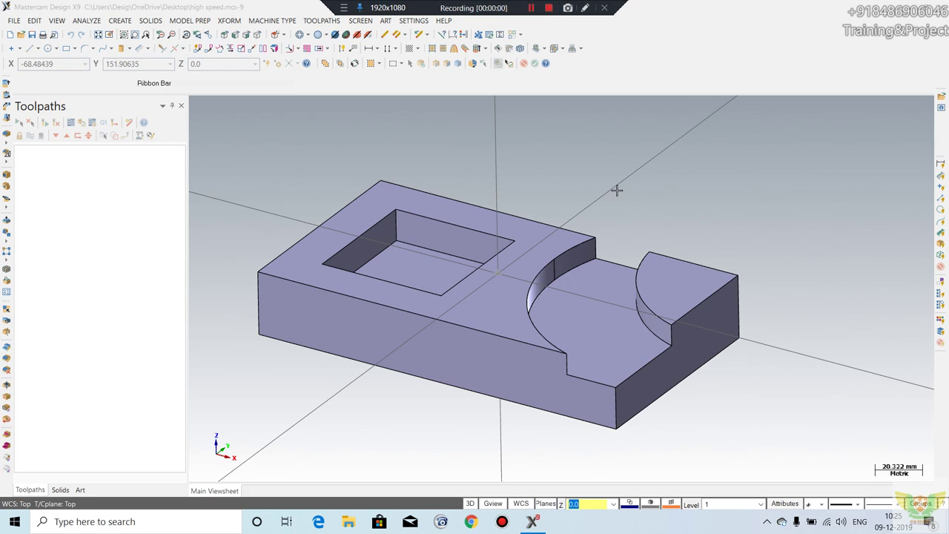
Step: Assign the default mill machine to the block part
{"action": "scroll", "coordinate": [579, 289], "scroll_direction": "down", "scroll_amount": 1}
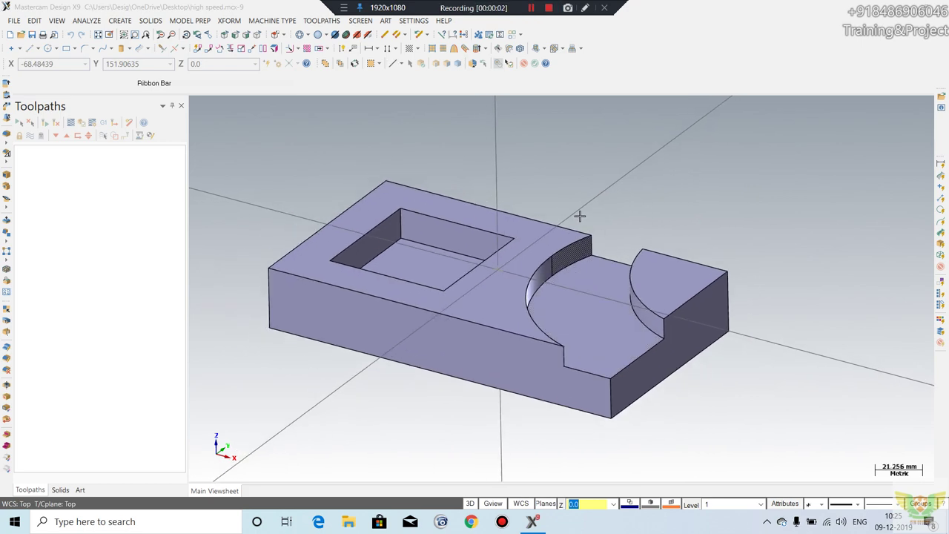
{"action": "scroll", "coordinate": [585, 244], "scroll_direction": "up", "scroll_amount": 1}
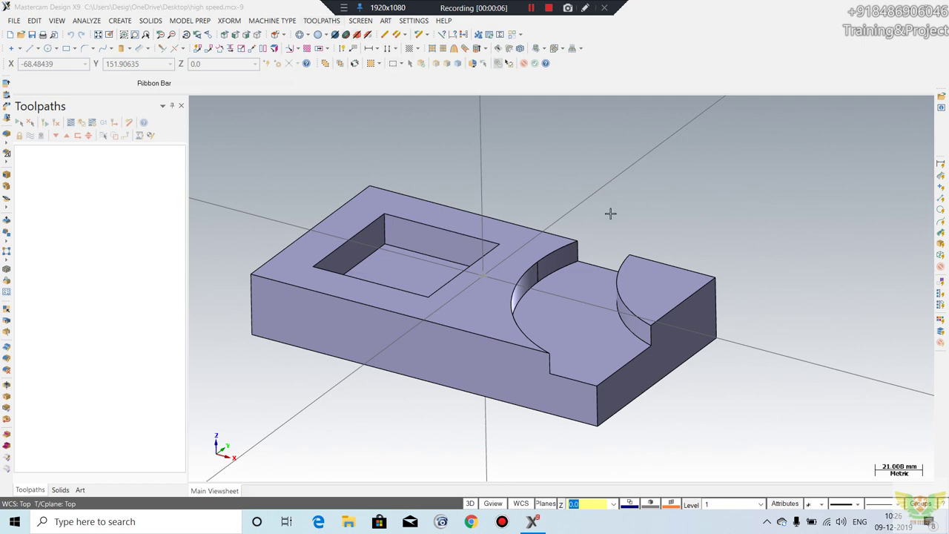
{"action": "scroll", "coordinate": [423, 240], "scroll_direction": "down", "scroll_amount": 1}
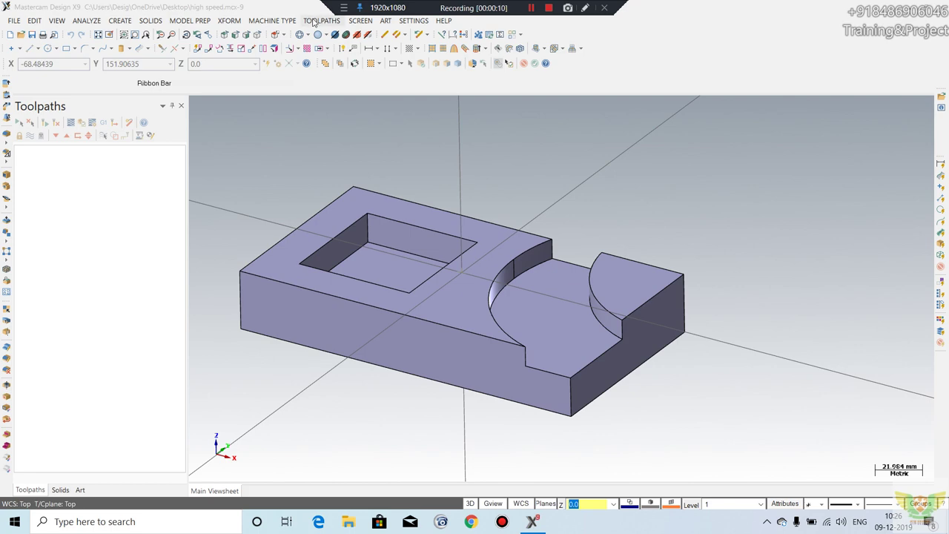
{"action": "left_click", "coordinate": [276, 22]}
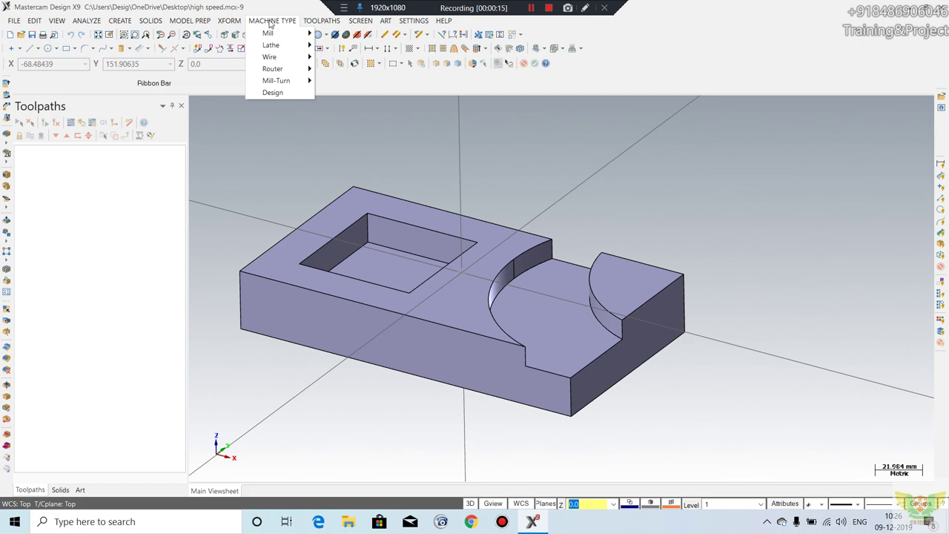
{"action": "mouse_move", "coordinate": [269, 33]}
{"action": "left_click", "coordinate": [339, 35]}
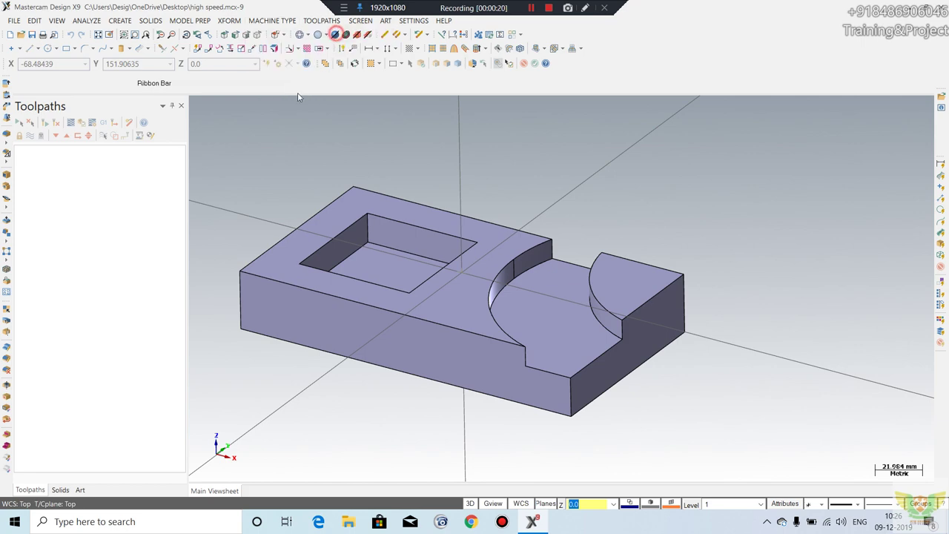
Step: Expand the Properties of Machine Group-1 in the Toolpaths manager
{"action": "scroll", "coordinate": [576, 244], "scroll_direction": "up", "scroll_amount": 1}
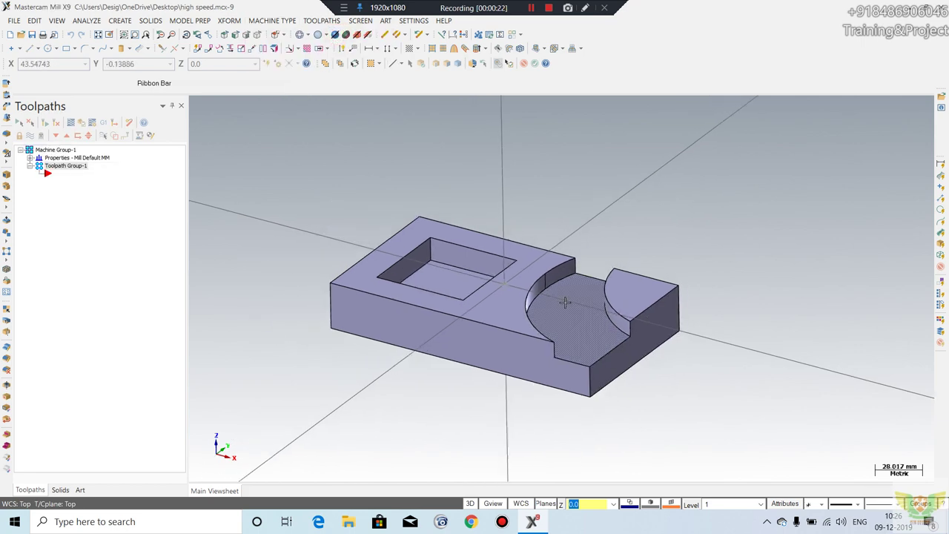
{"action": "scroll", "coordinate": [579, 268], "scroll_direction": "down", "scroll_amount": 2}
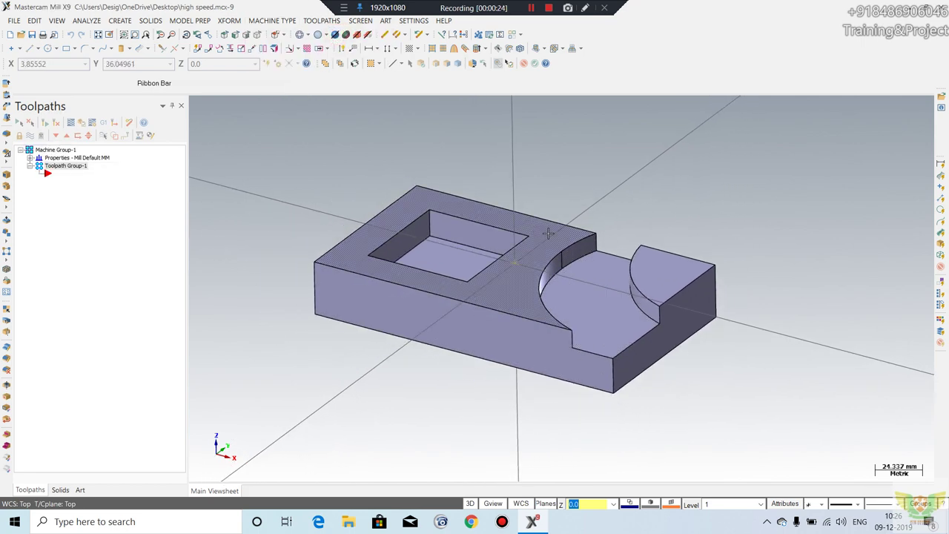
{"action": "scroll", "coordinate": [467, 213], "scroll_direction": "up", "scroll_amount": 1}
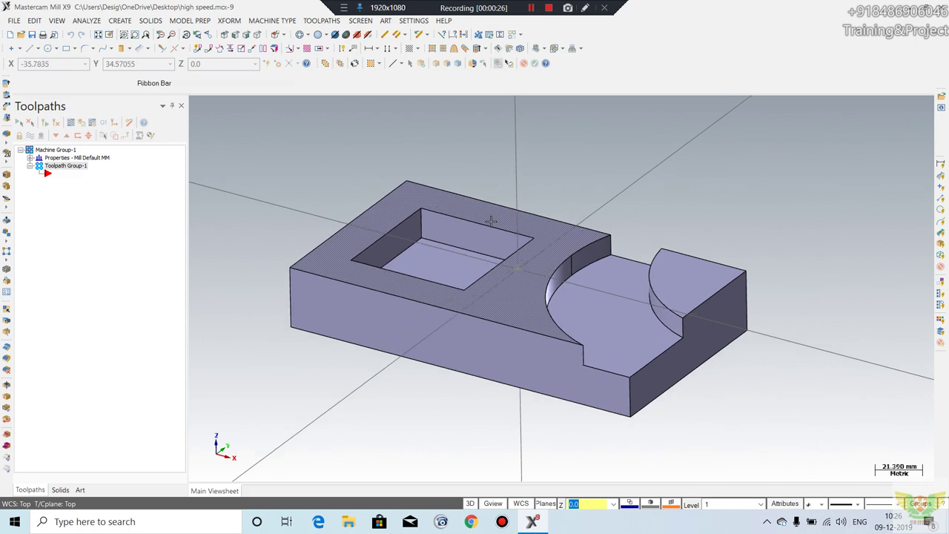
{"action": "scroll", "coordinate": [519, 211], "scroll_direction": "up", "scroll_amount": 1}
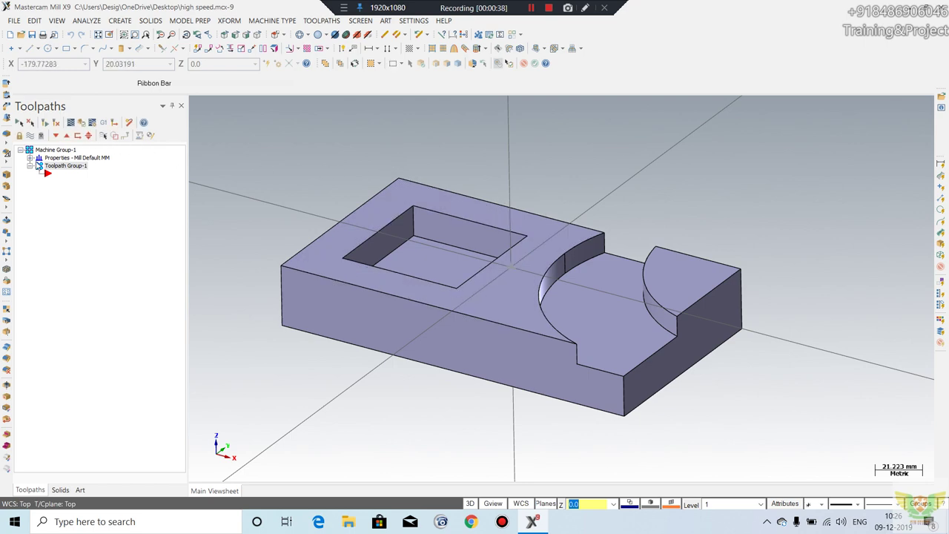
{"action": "left_click", "coordinate": [30, 158]}
Step: Fit a 100 × 180 × 30 rectangular wireframe stock around all entities
{"action": "left_click", "coordinate": [68, 183]}
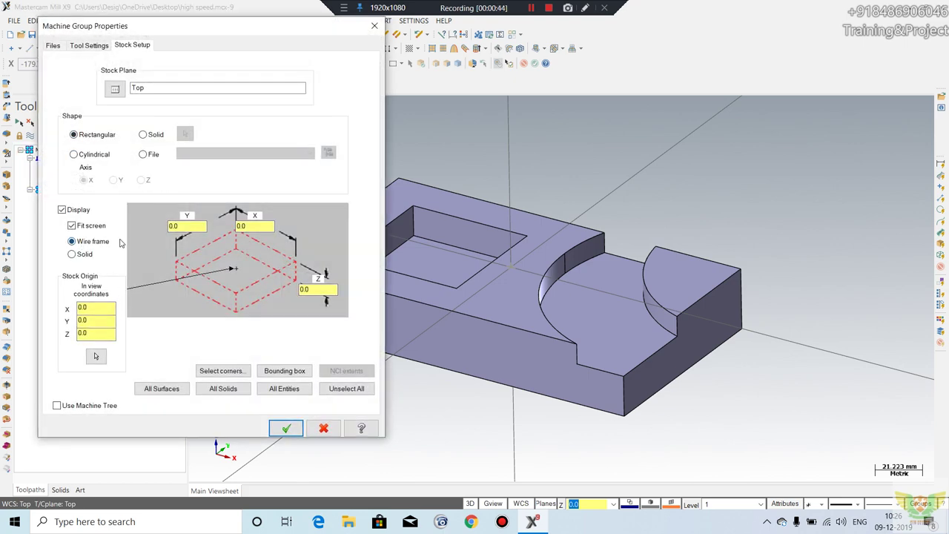
{"action": "left_click", "coordinate": [71, 254]}
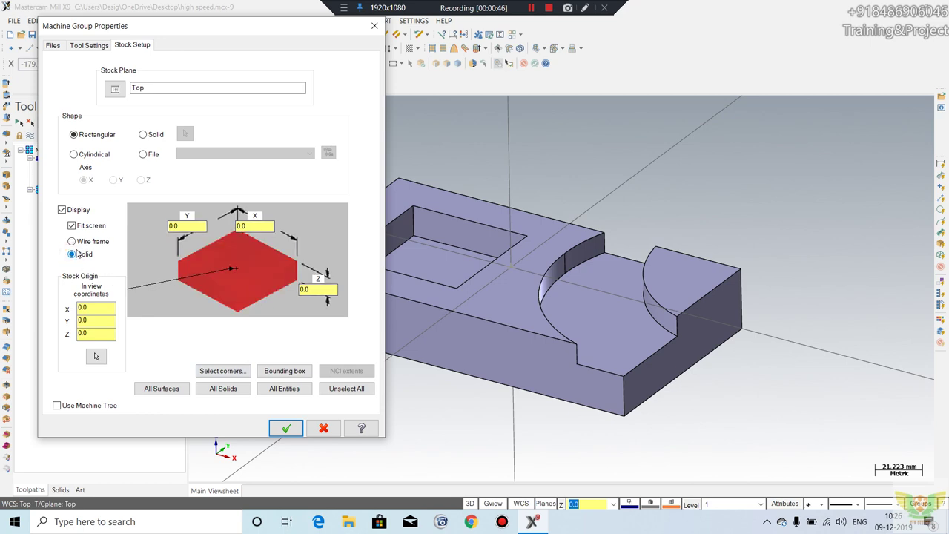
{"action": "left_click", "coordinate": [72, 242]}
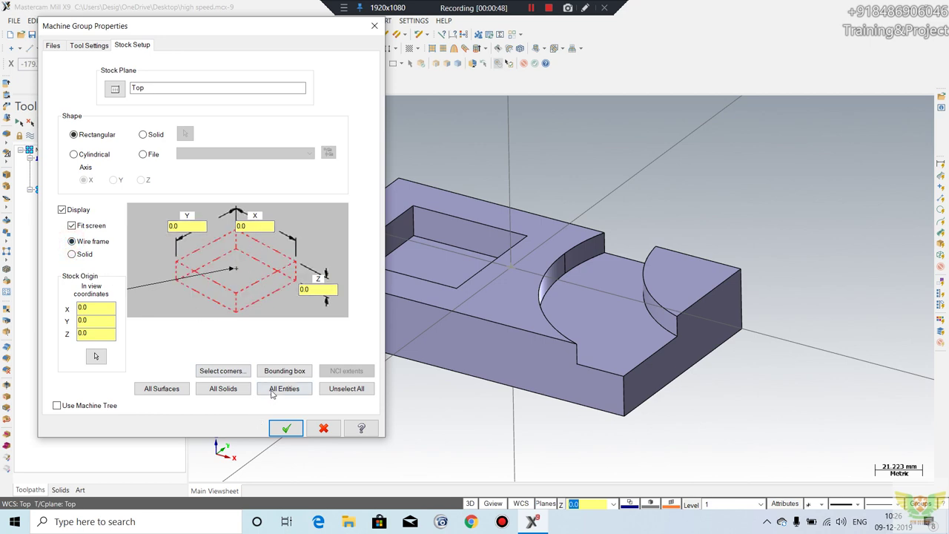
{"action": "left_click", "coordinate": [222, 388]}
{"action": "left_click", "coordinate": [293, 392]}
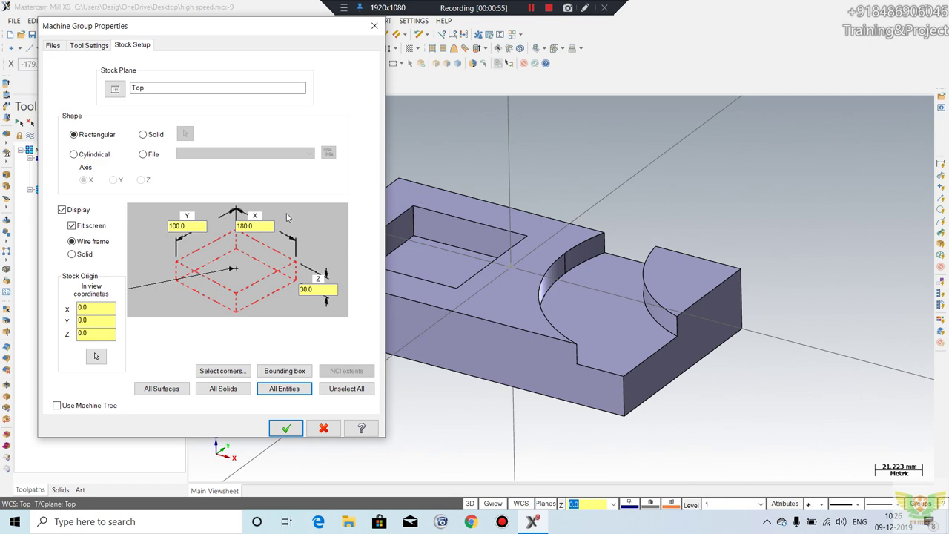
{"action": "left_click", "coordinate": [286, 433]}
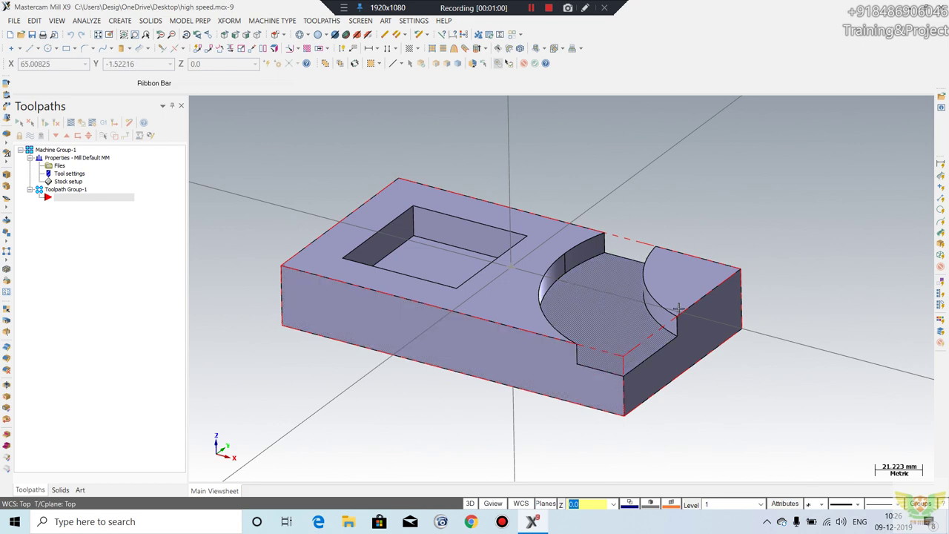
Step: Look over the 2D High Speed toolpath types, then bring up the Create commands
{"action": "scroll", "coordinate": [646, 298], "scroll_direction": "up", "scroll_amount": 1}
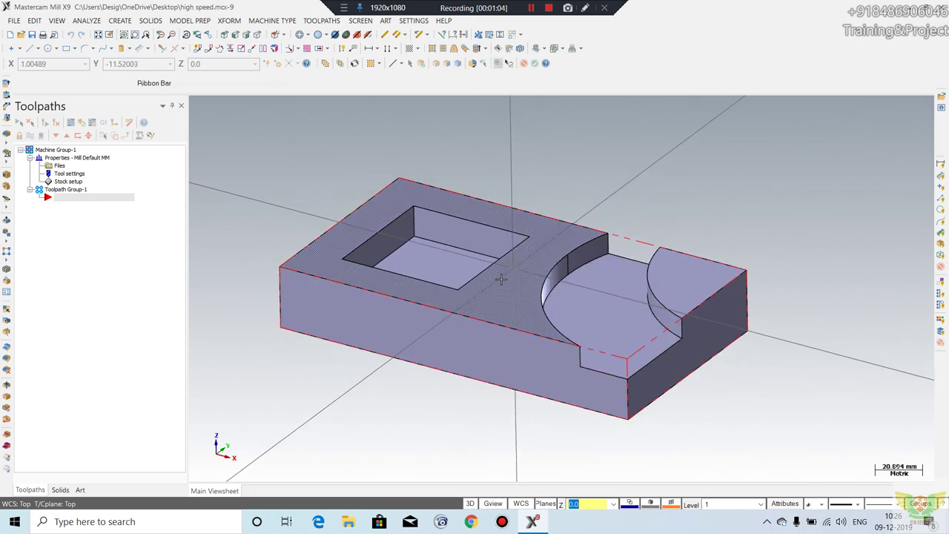
{"action": "left_click", "coordinate": [321, 20]}
{"action": "mouse_move", "coordinate": [340, 80]}
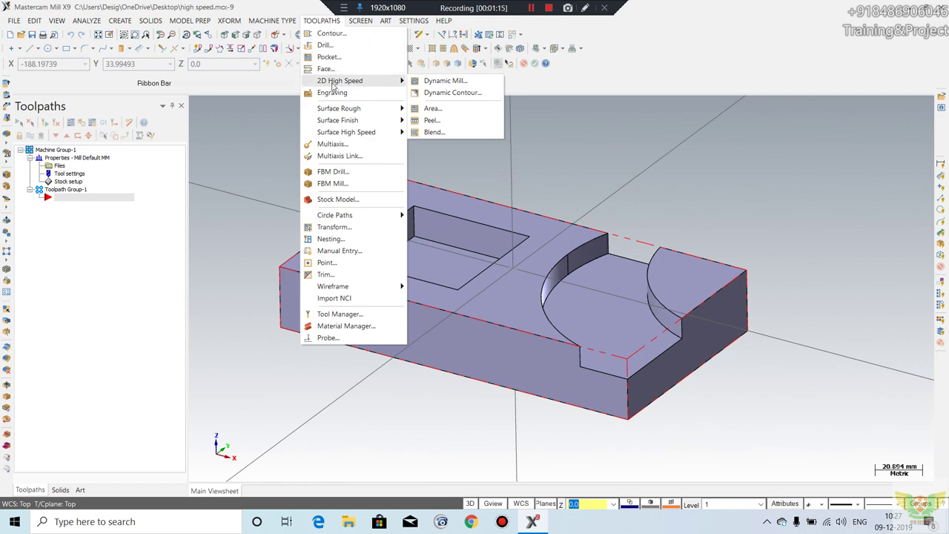
{"action": "left_click", "coordinate": [251, 143]}
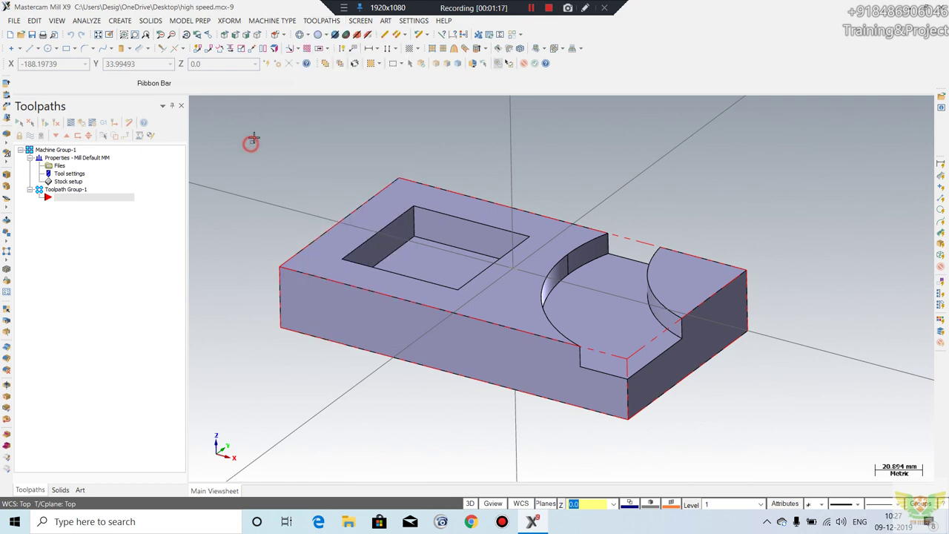
{"action": "left_click", "coordinate": [120, 21]}
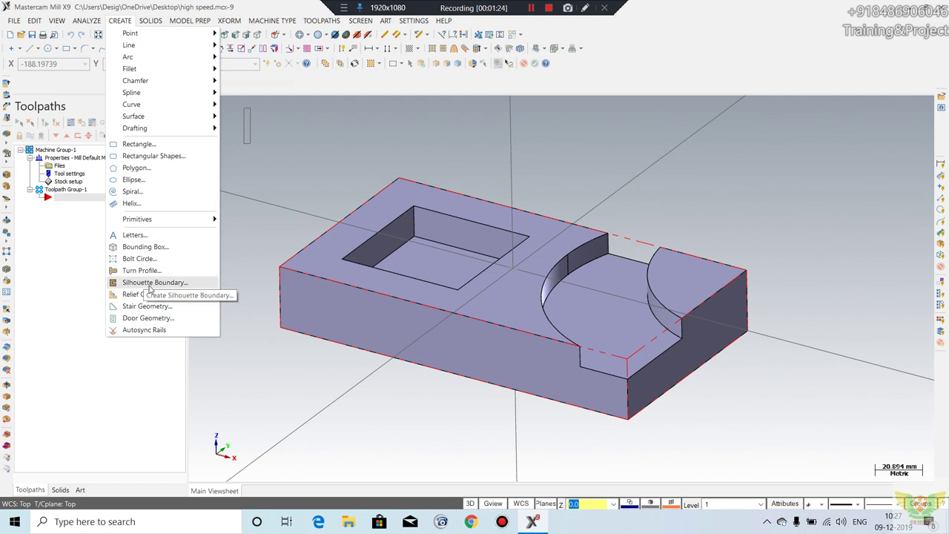
Step: Create a silhouette boundary from the pocket floor face
{"action": "left_click", "coordinate": [156, 283]}
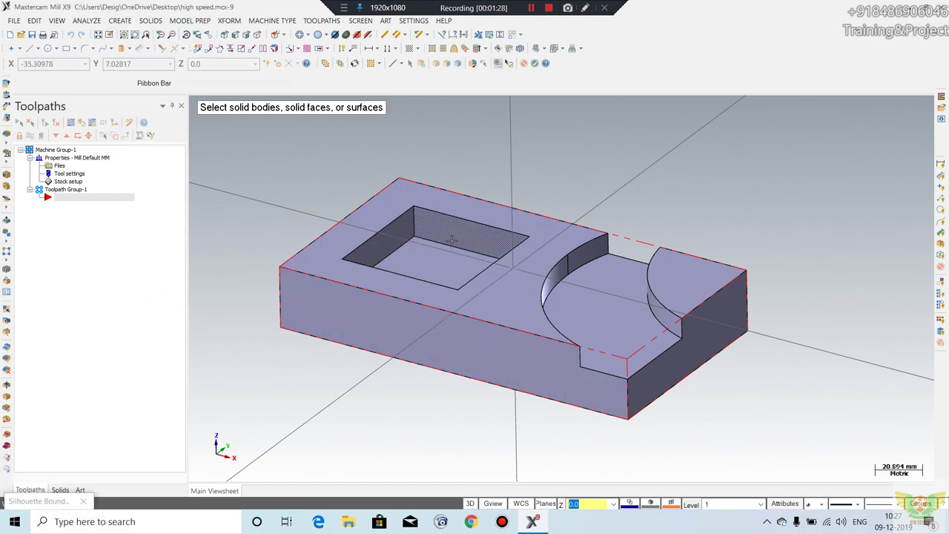
{"action": "mouse_move", "coordinate": [395, 254]}
{"action": "middle_mouse_down"}
{"action": "mouse_move", "coordinate": [393, 288]}
{"action": "mouse_move", "coordinate": [392, 265]}
{"action": "middle_mouse_up"}
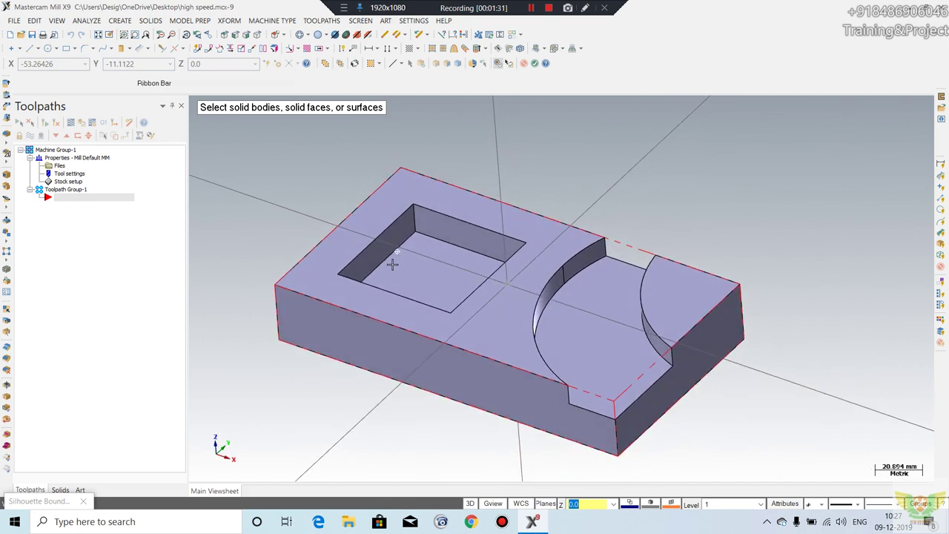
{"action": "left_click", "coordinate": [321, 20]}
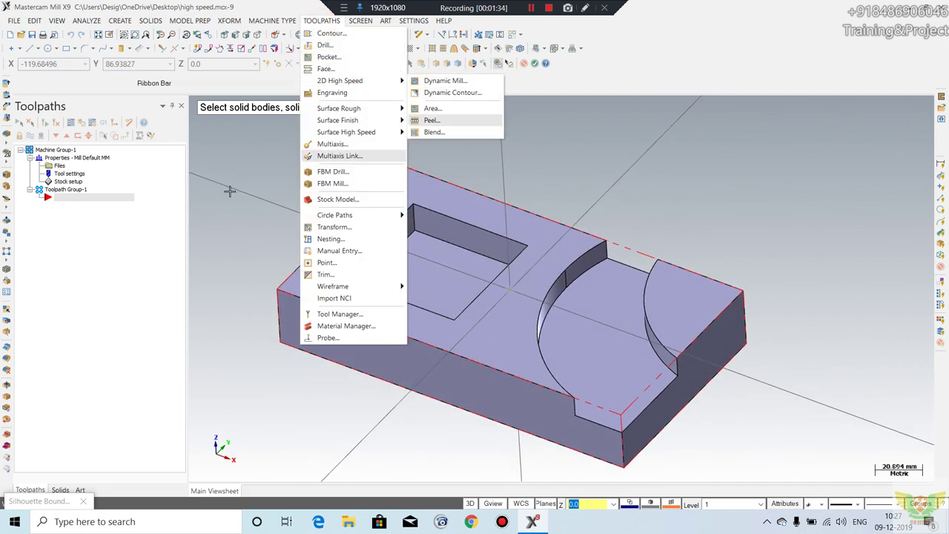
{"action": "left_click", "coordinate": [256, 188]}
{"action": "left_click", "coordinate": [439, 258]}
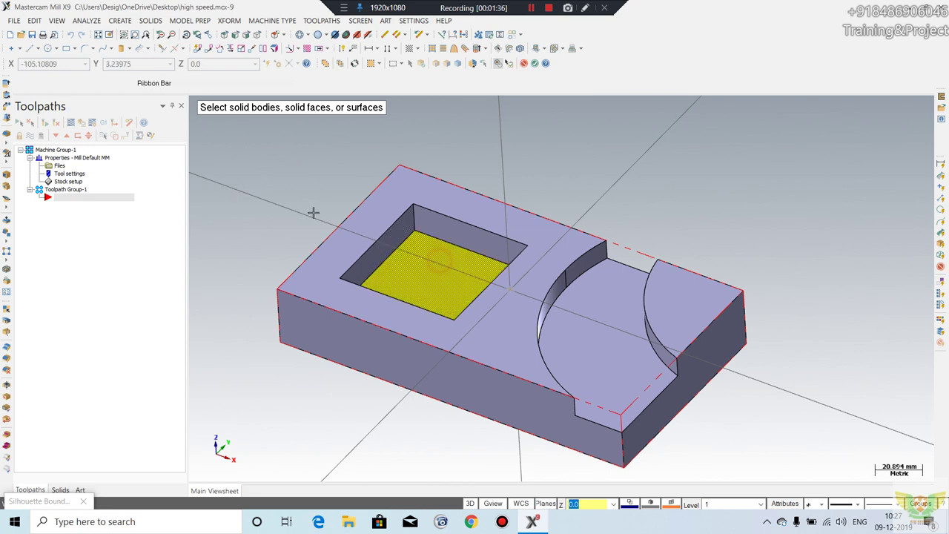
{"action": "key", "text": "Return"}
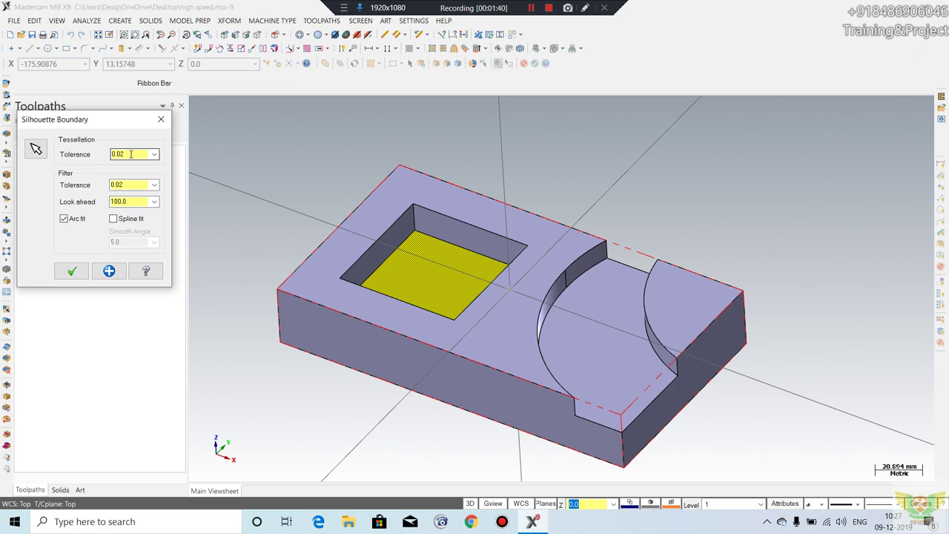
{"action": "left_click", "coordinate": [72, 271]}
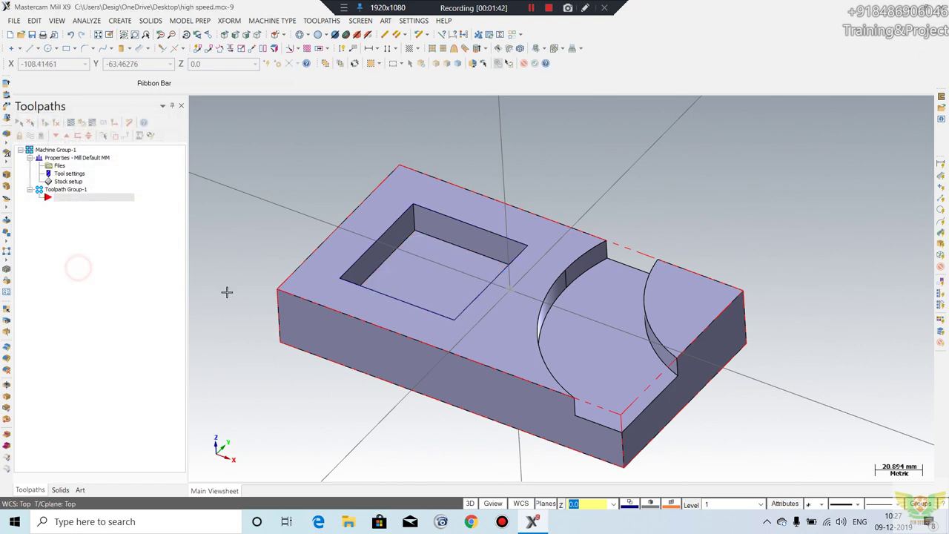
Step: Orbit and zoom the view to inspect the new pocket boundary
{"action": "mouse_move", "coordinate": [292, 259]}
{"action": "middle_mouse_down"}
{"action": "mouse_move", "coordinate": [334, 221]}
{"action": "mouse_move", "coordinate": [358, 254]}
{"action": "mouse_move", "coordinate": [457, 228]}
{"action": "middle_mouse_up"}
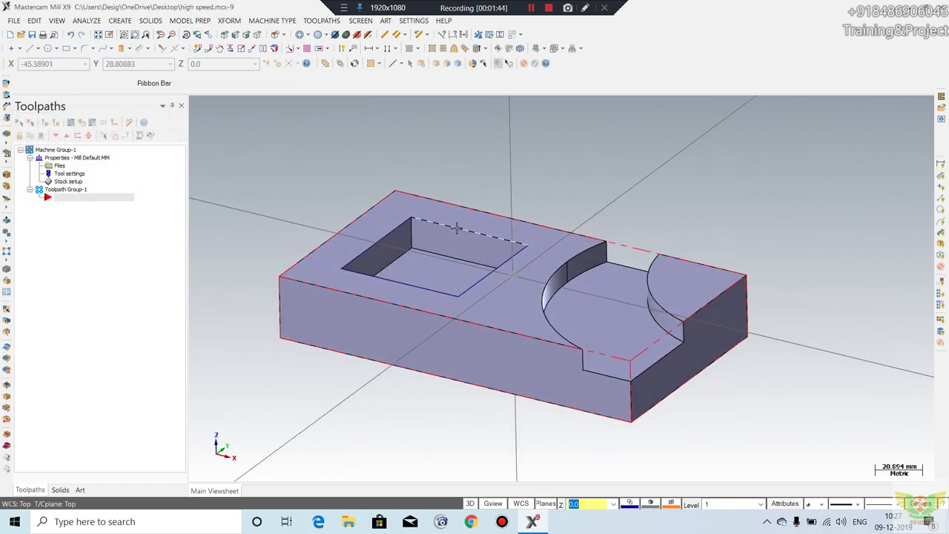
{"action": "left_click", "coordinate": [456, 295]}
{"action": "mouse_move", "coordinate": [386, 212]}
{"action": "middle_mouse_down"}
{"action": "mouse_move", "coordinate": [385, 183]}
{"action": "mouse_move", "coordinate": [404, 222]}
{"action": "mouse_move", "coordinate": [456, 244]}
{"action": "mouse_move", "coordinate": [445, 239]}
{"action": "mouse_move", "coordinate": [566, 453]}
{"action": "mouse_move", "coordinate": [467, 380]}
{"action": "mouse_move", "coordinate": [366, 250]}
{"action": "middle_mouse_up"}
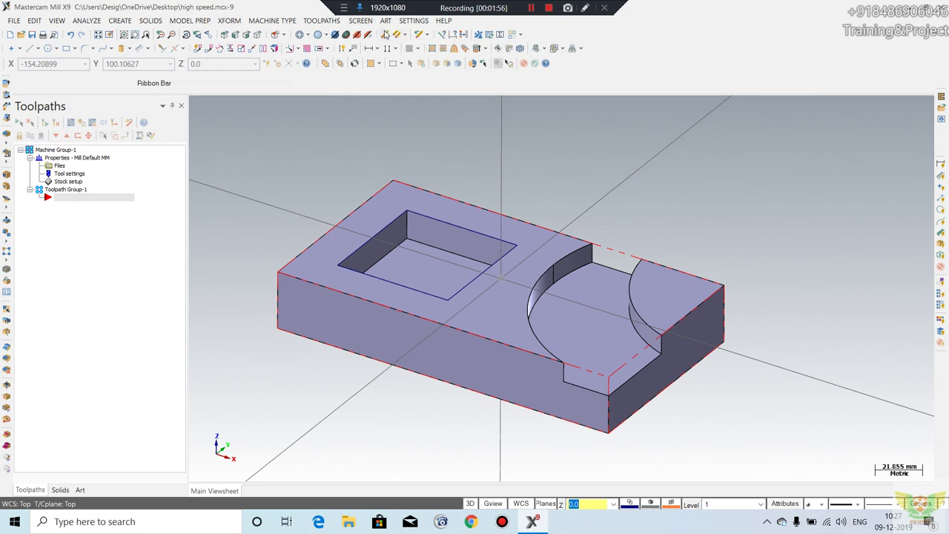
{"action": "scroll", "coordinate": [361, 238], "scroll_direction": "up", "scroll_amount": 1}
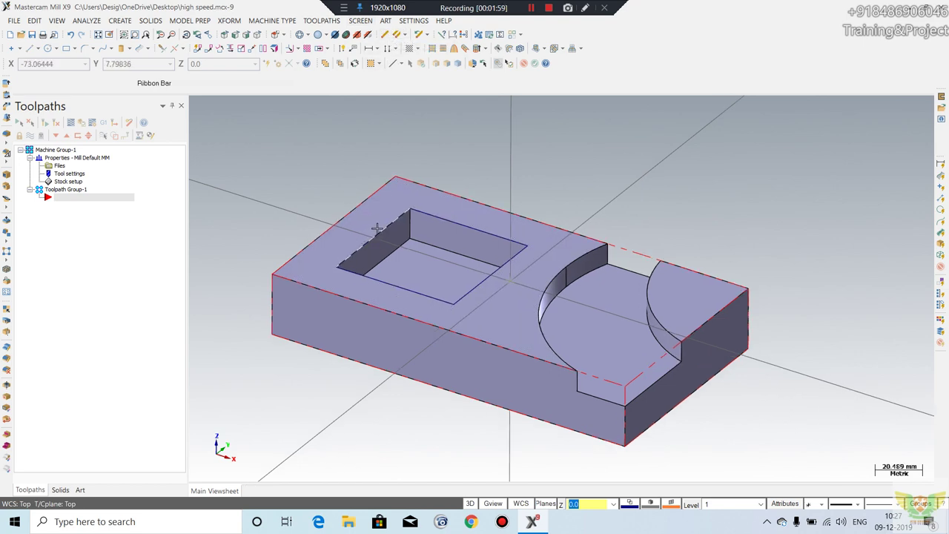
{"action": "scroll", "coordinate": [359, 217], "scroll_direction": "up", "scroll_amount": 1}
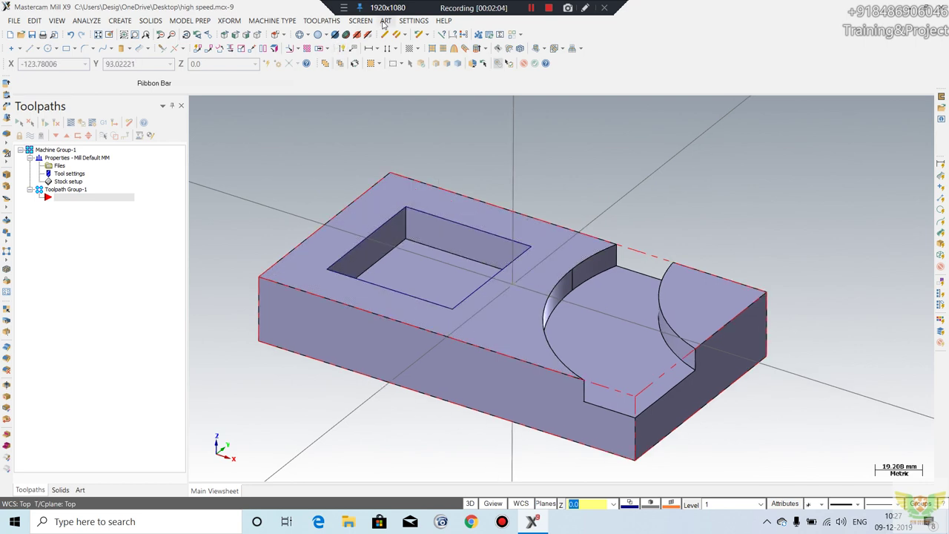
{"action": "left_click", "coordinate": [310, 20]}
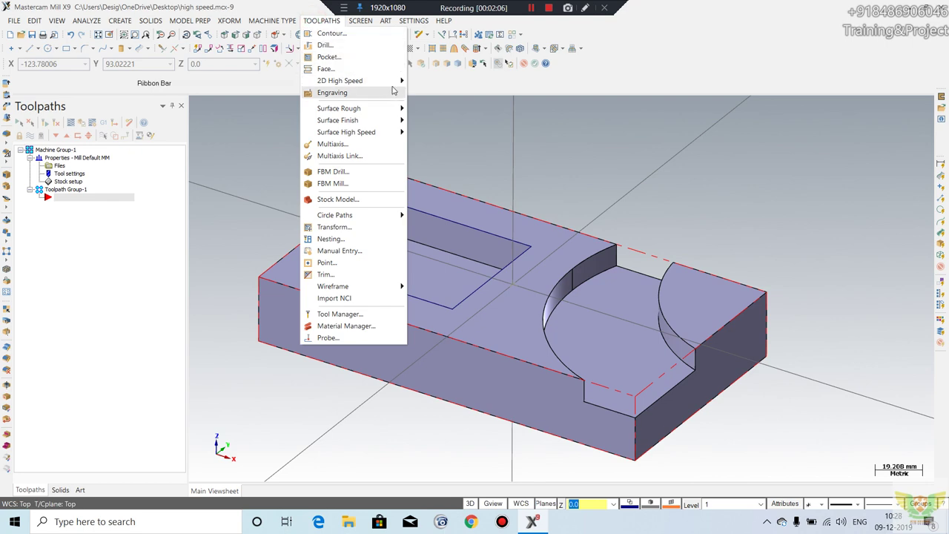
Step: Start a 2D Dynamic Mill toolpath using the rectangular pocket outline as machining region
{"action": "left_click", "coordinate": [441, 83]}
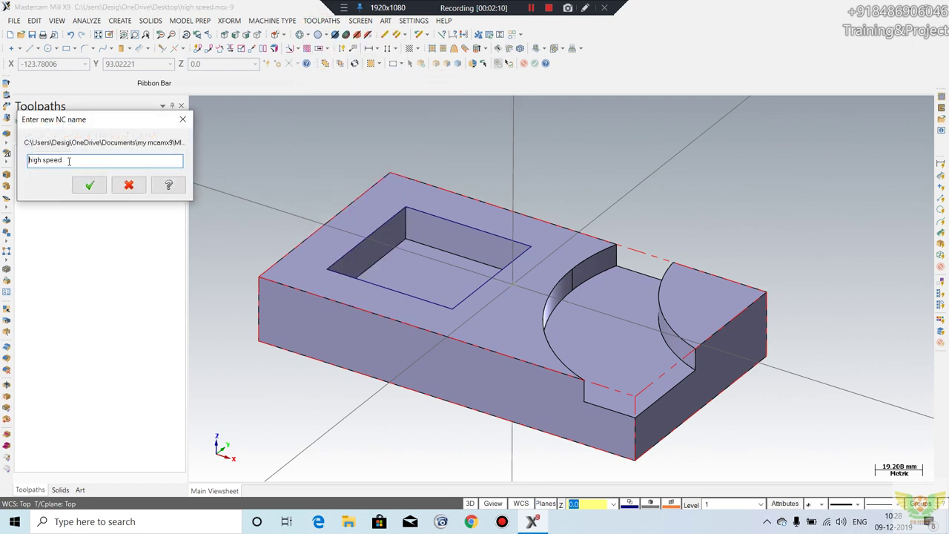
{"action": "left_click", "coordinate": [89, 185]}
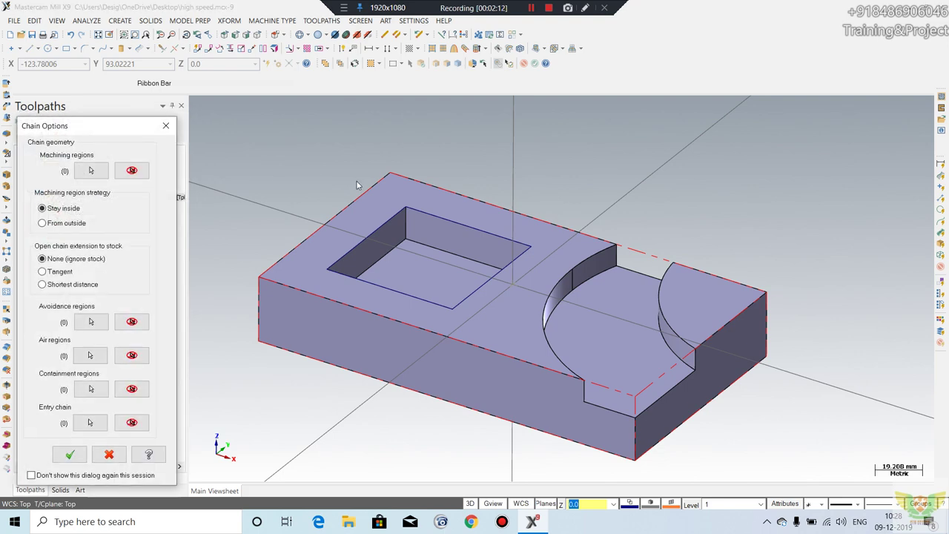
{"action": "left_click", "coordinate": [91, 170]}
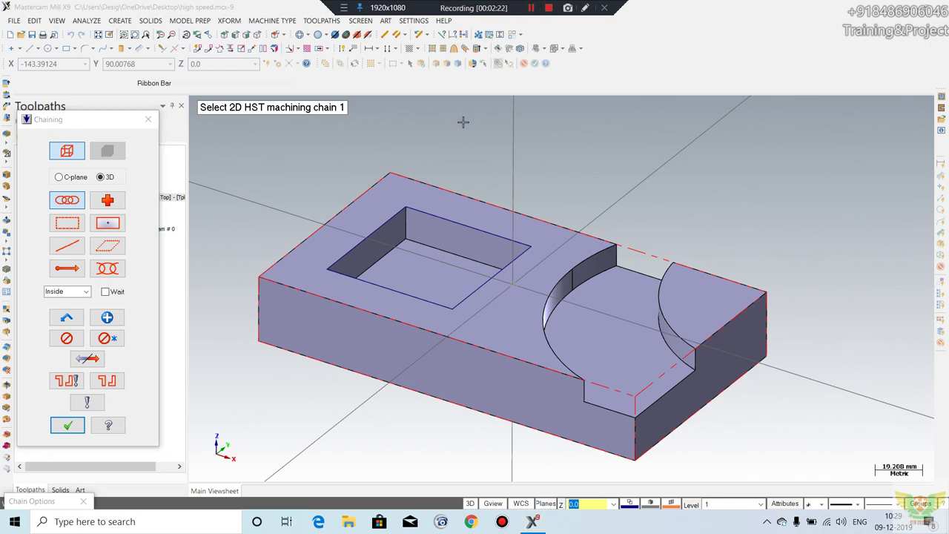
{"action": "left_click", "coordinate": [398, 214]}
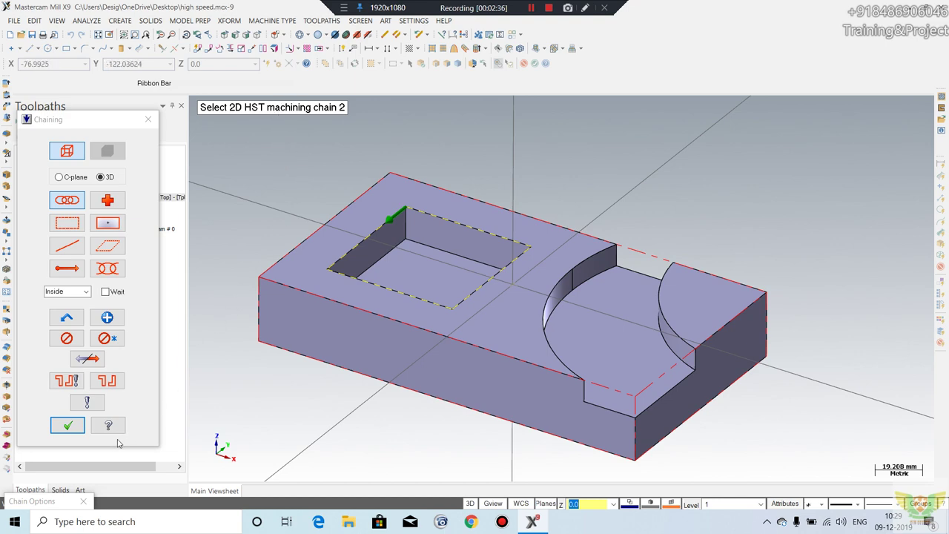
{"action": "left_click", "coordinate": [68, 425]}
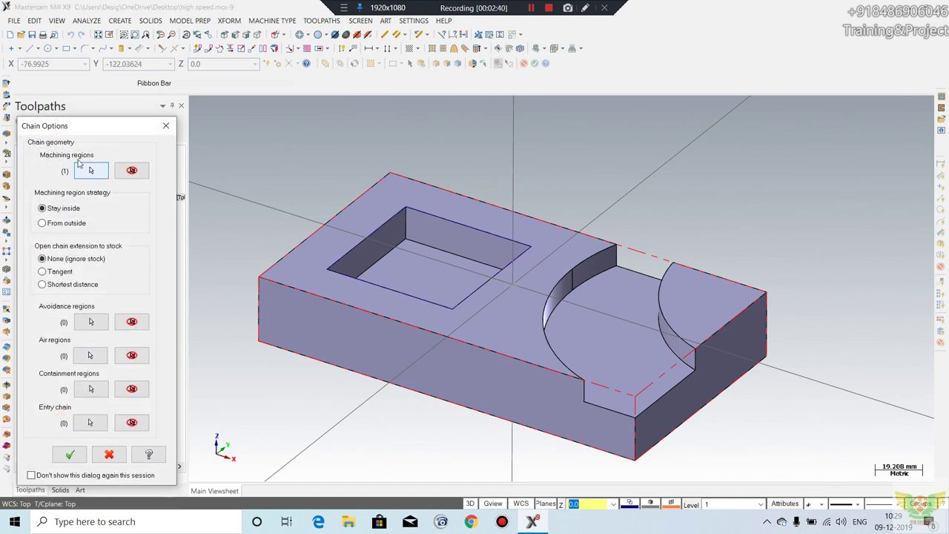
{"action": "left_click", "coordinate": [65, 452]}
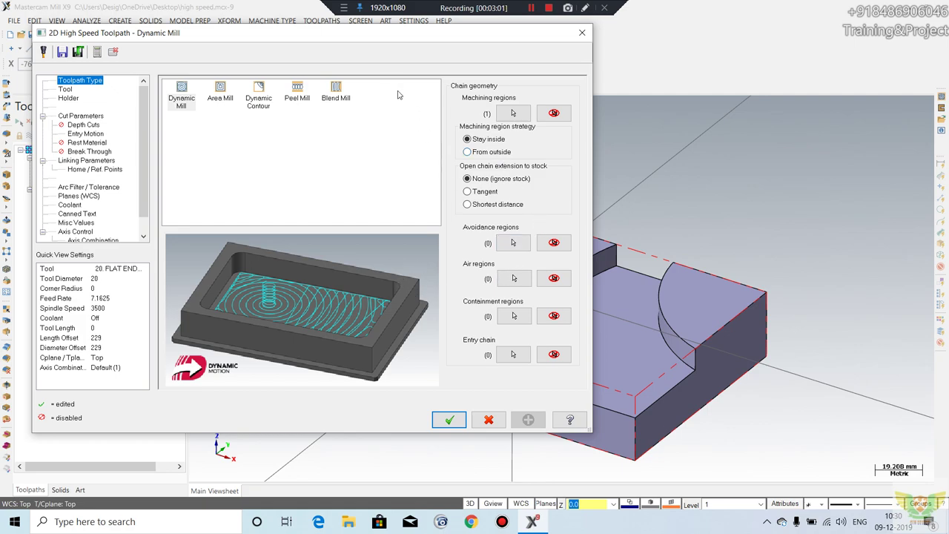
{"action": "left_click_drag", "start_coordinate": [297, 33], "coordinate": [669, 299]}
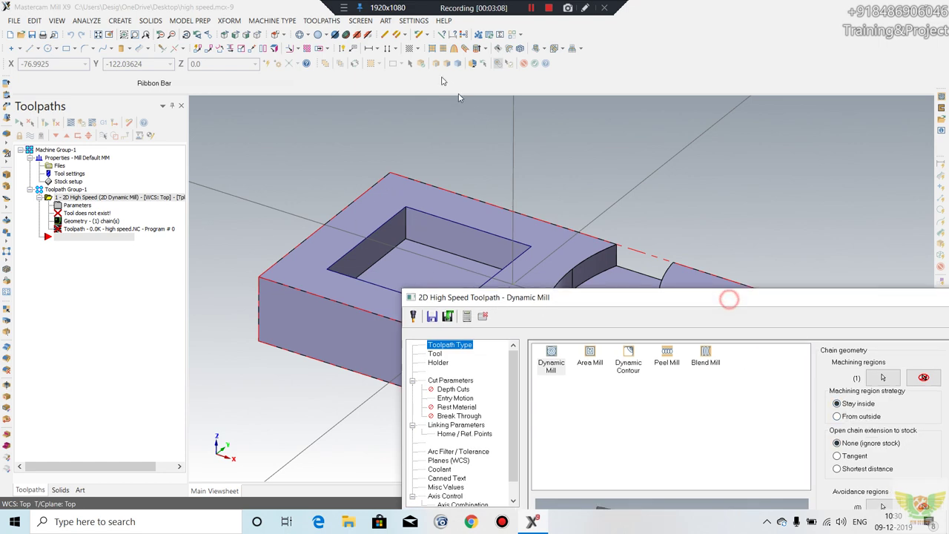
Step: Create a new 10 mm Flat Endmill with feed 120 and spindle speed 1000
{"action": "left_click_drag", "start_coordinate": [733, 304], "coordinate": [420, 94]}
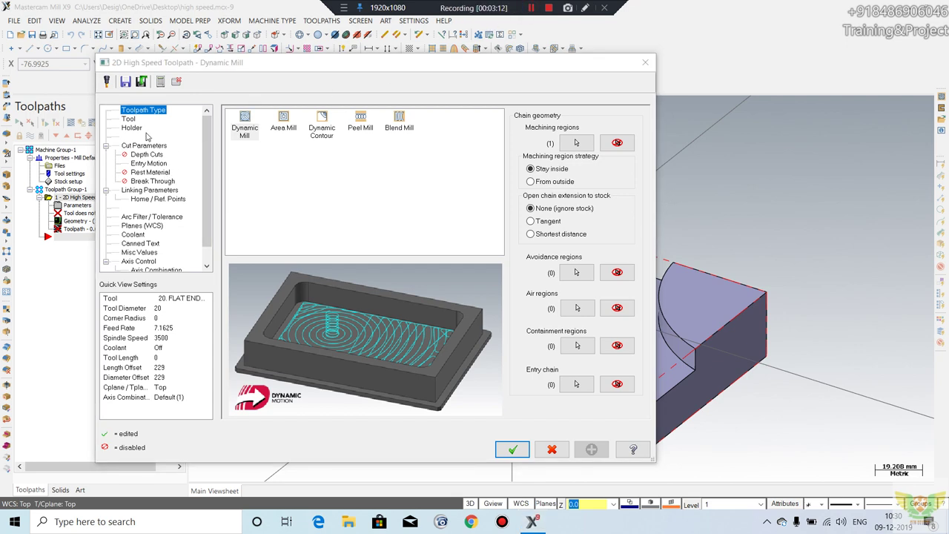
{"action": "left_click", "coordinate": [128, 119]}
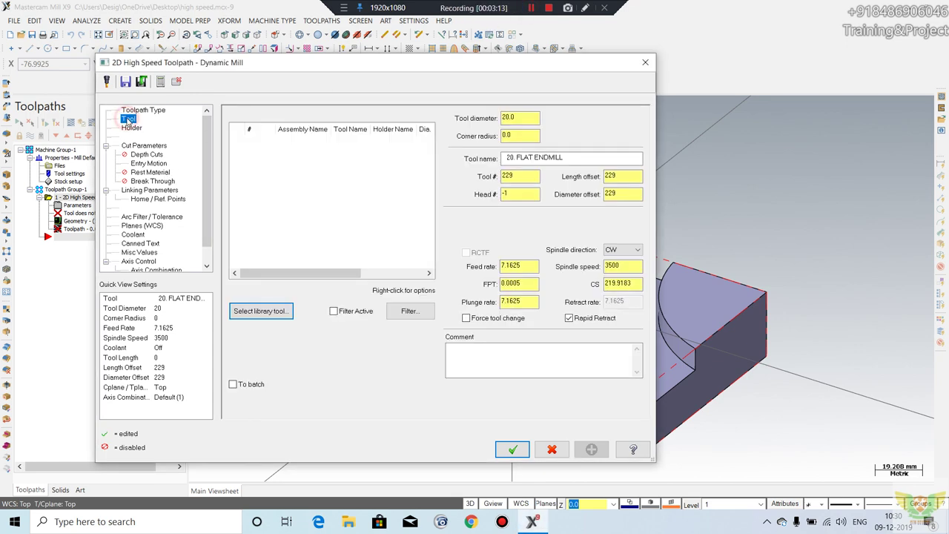
{"action": "right_click", "coordinate": [306, 174]}
{"action": "left_click", "coordinate": [339, 187]}
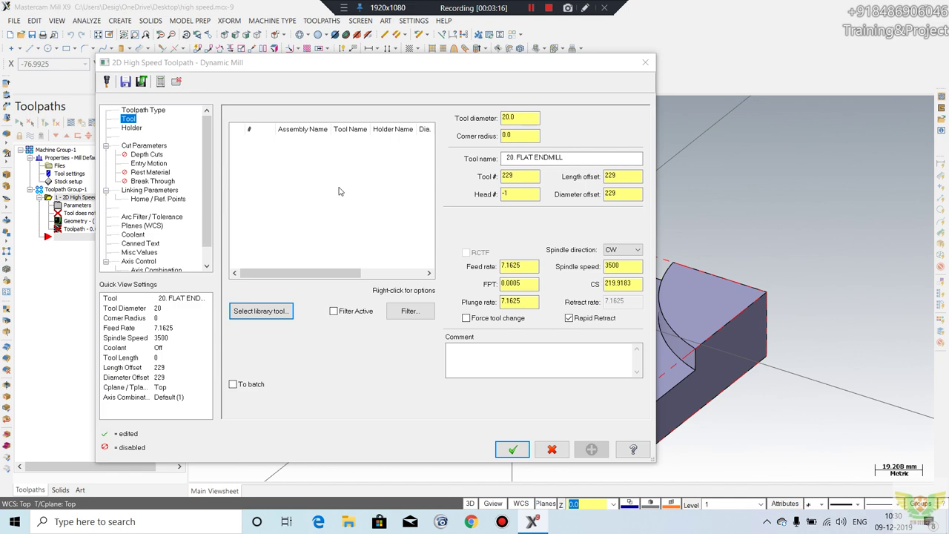
{"action": "left_click", "coordinate": [284, 190]}
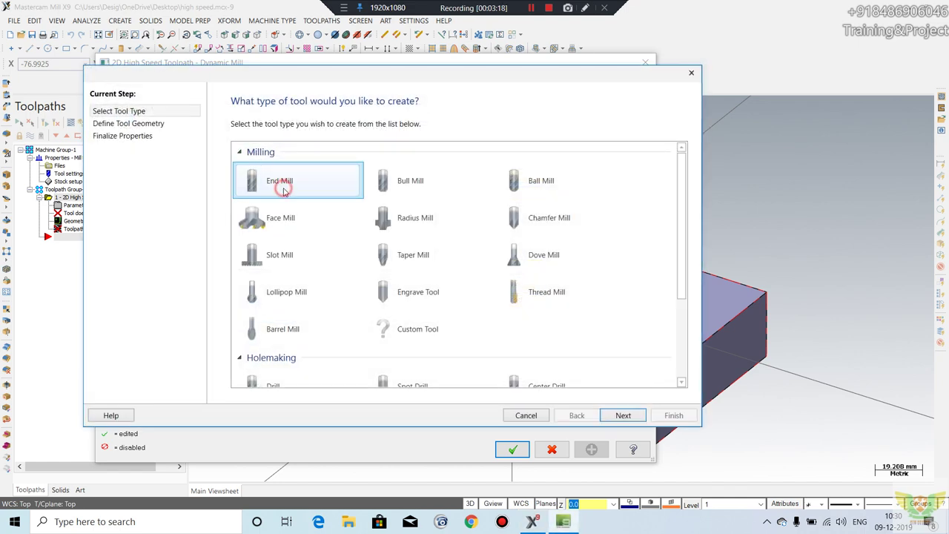
{"action": "double_click", "coordinate": [283, 190]}
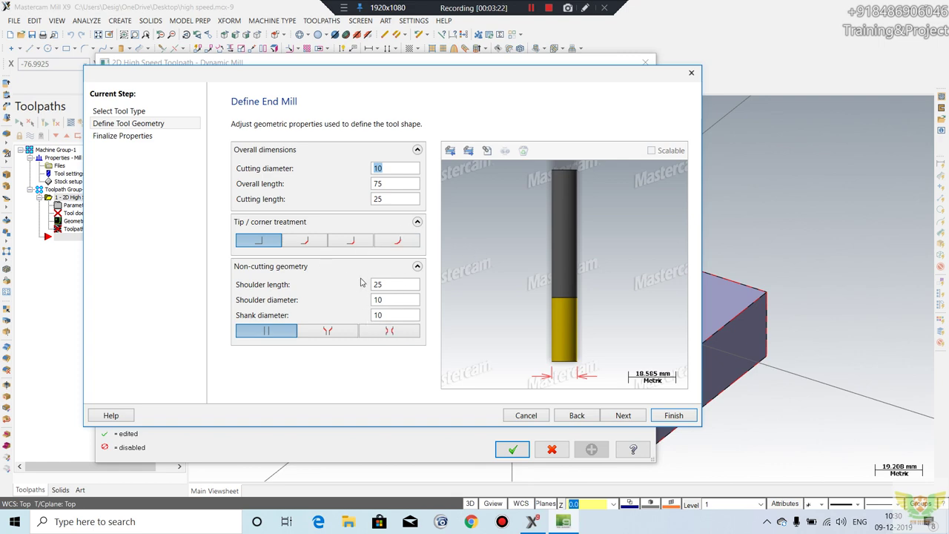
{"action": "left_click", "coordinate": [137, 137]}
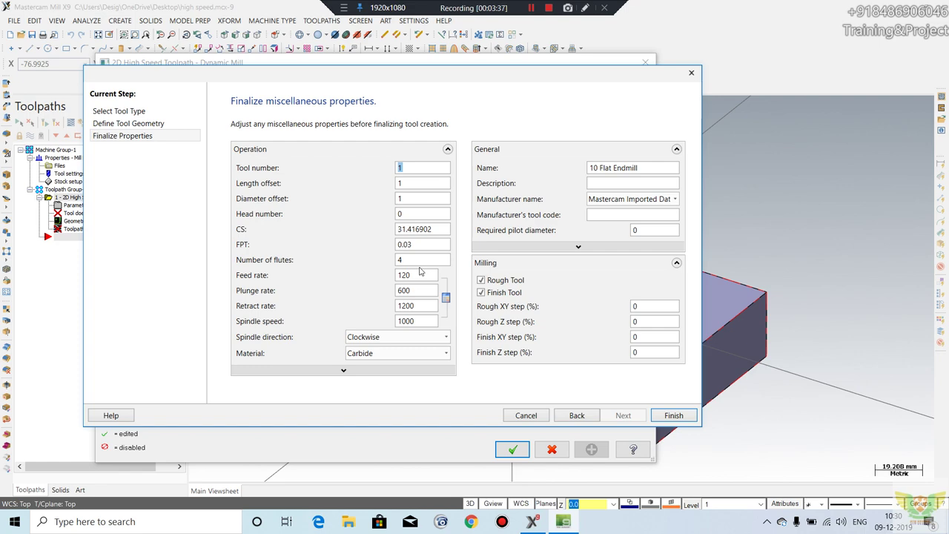
{"action": "left_click", "coordinate": [674, 416]}
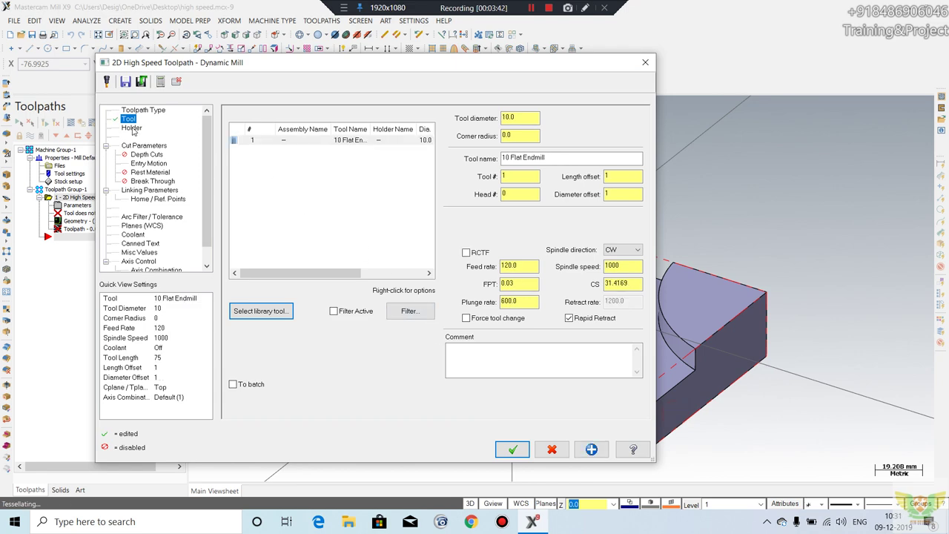
Step: Keep Climb cutting and Tip compensation in Cut Parameters, reviewing offset and stepover
{"action": "left_click", "coordinate": [132, 127]}
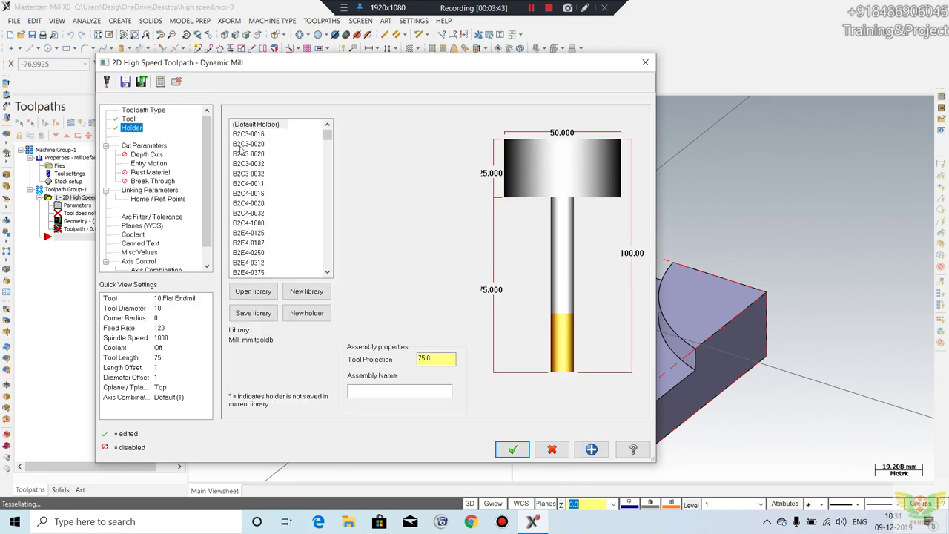
{"action": "left_click", "coordinate": [143, 146]}
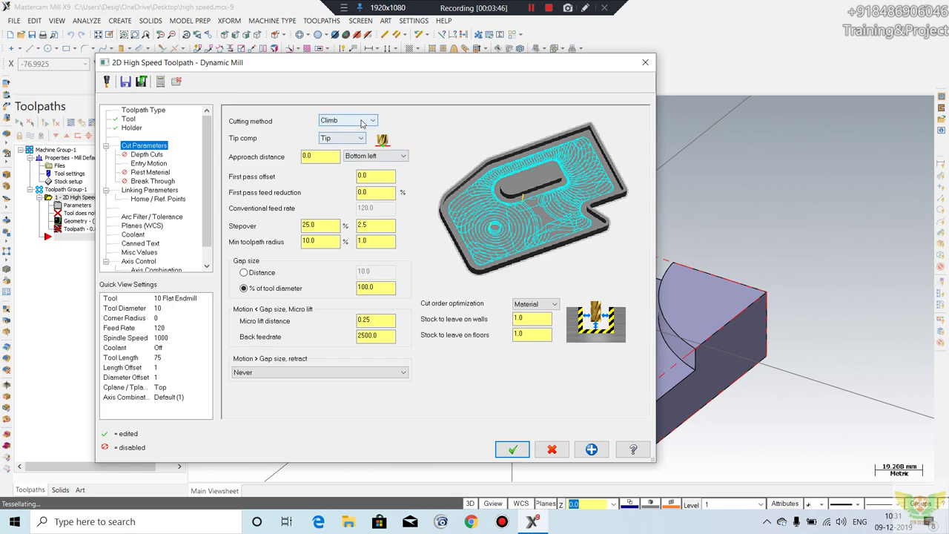
{"action": "left_click", "coordinate": [355, 123]}
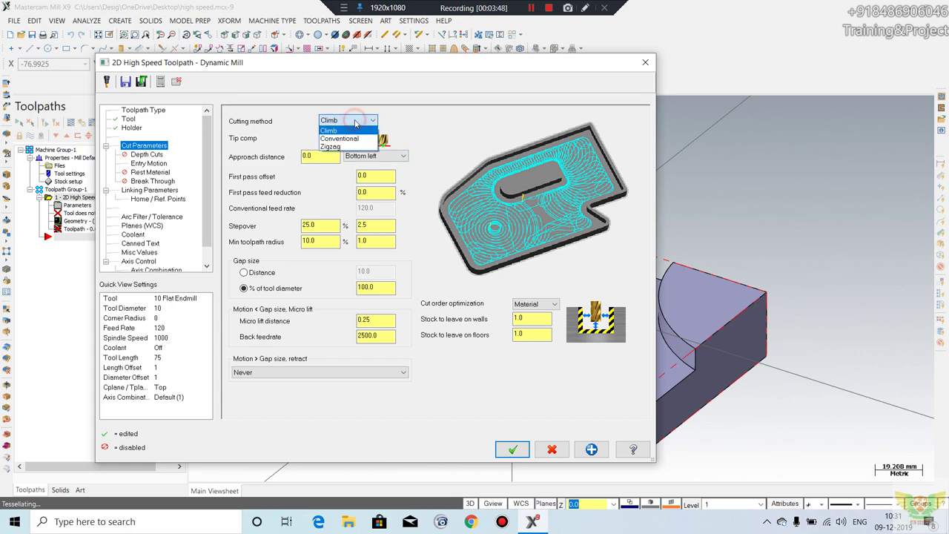
{"action": "left_click", "coordinate": [355, 123]}
{"action": "left_click", "coordinate": [351, 140]}
{"action": "left_click", "coordinate": [351, 140]}
{"action": "left_click", "coordinate": [368, 179]}
{"action": "left_click", "coordinate": [325, 225]}
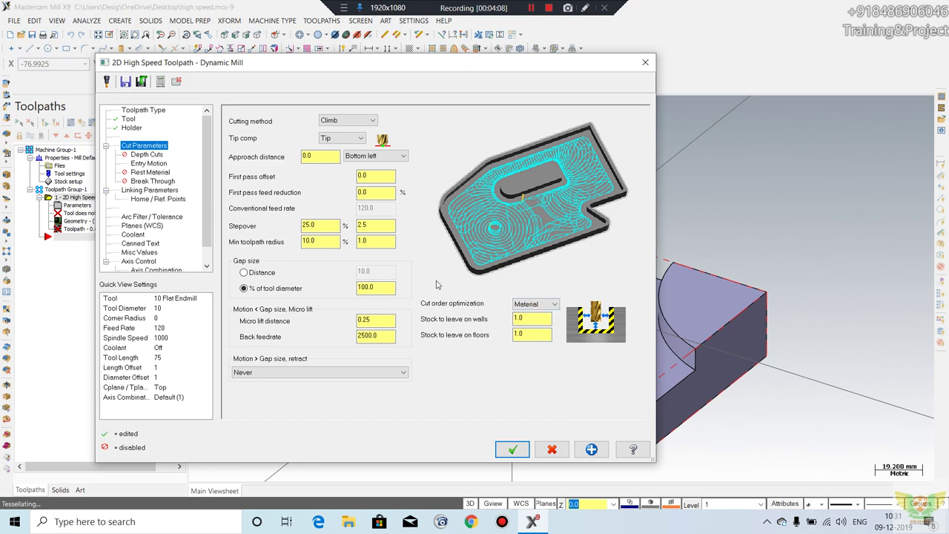
Step: Review depth cuts, keep Helix only entry, and check rest material and break-through pages
{"action": "left_click", "coordinate": [145, 155]}
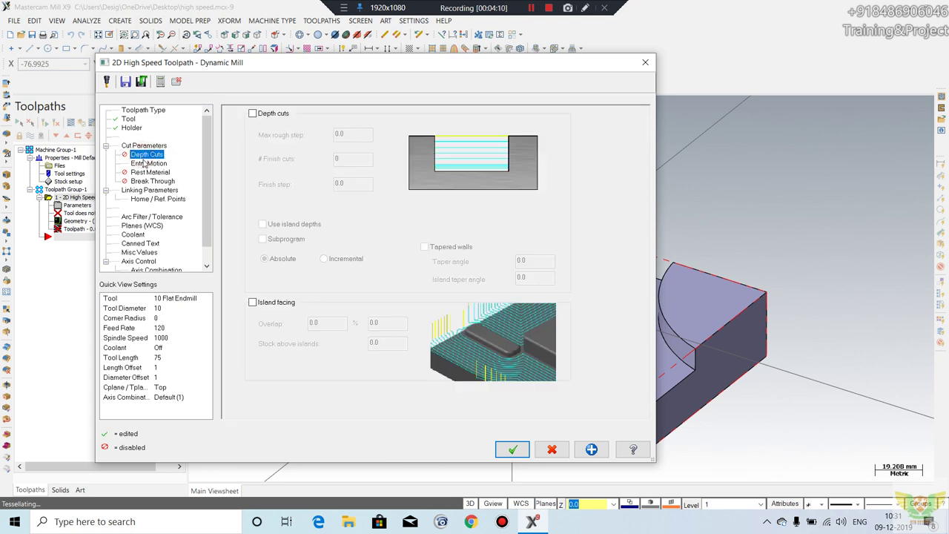
{"action": "left_click", "coordinate": [143, 164]}
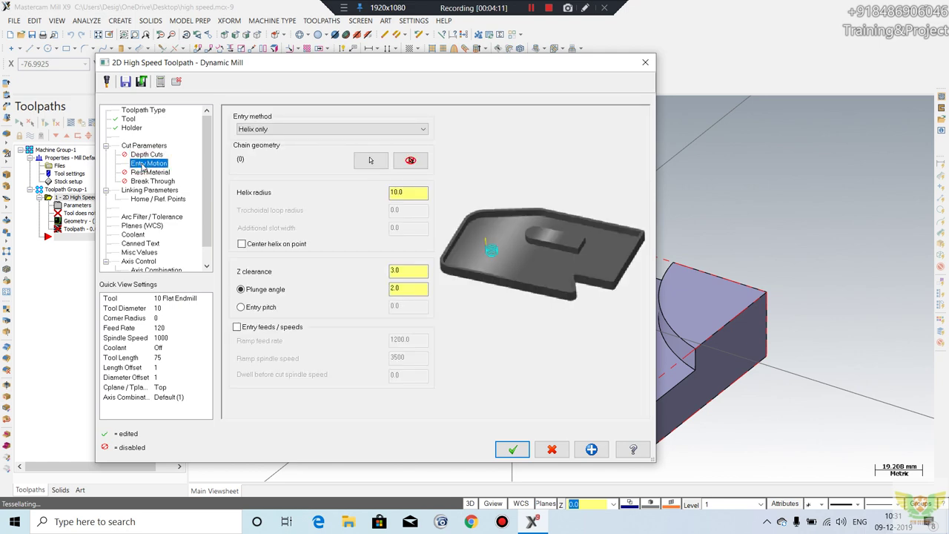
{"action": "left_click", "coordinate": [301, 129]}
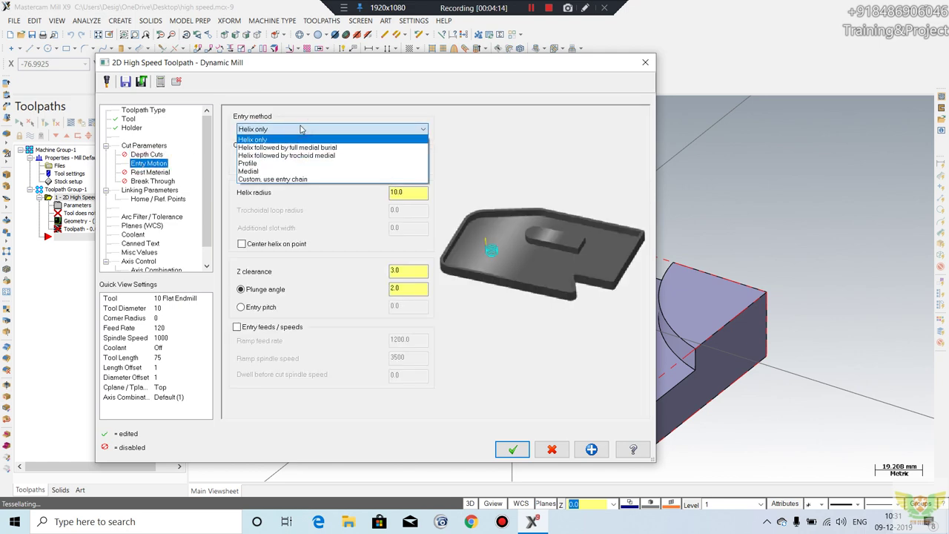
{"action": "left_click", "coordinate": [300, 129]}
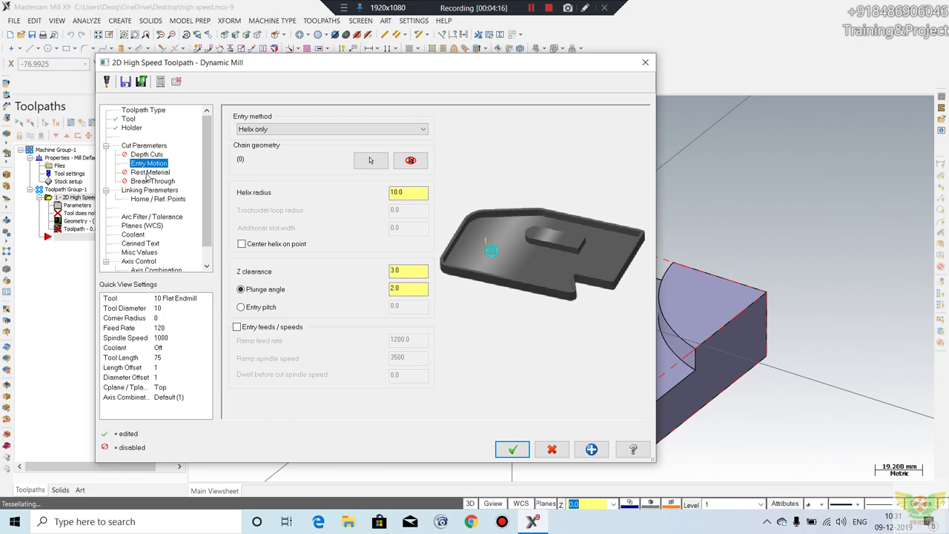
{"action": "left_click", "coordinate": [148, 174]}
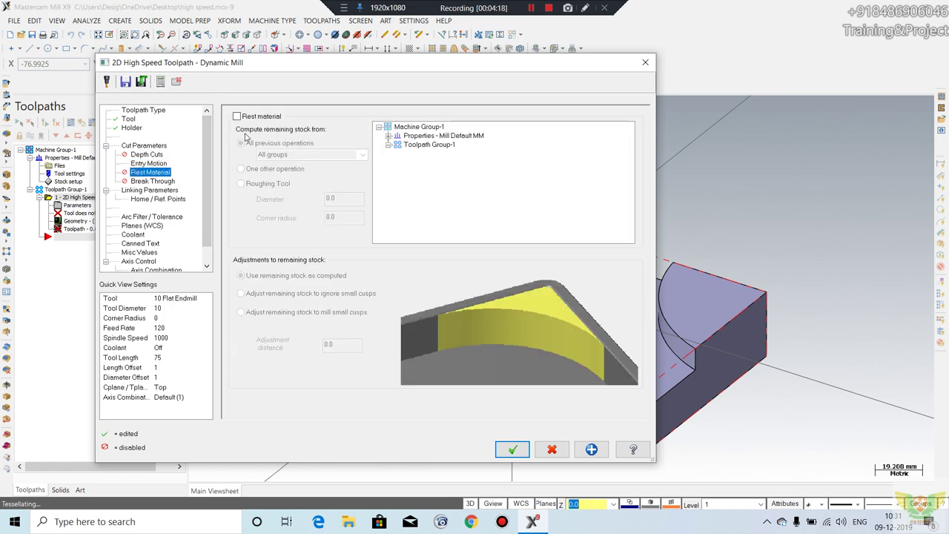
{"action": "left_click", "coordinate": [142, 182]}
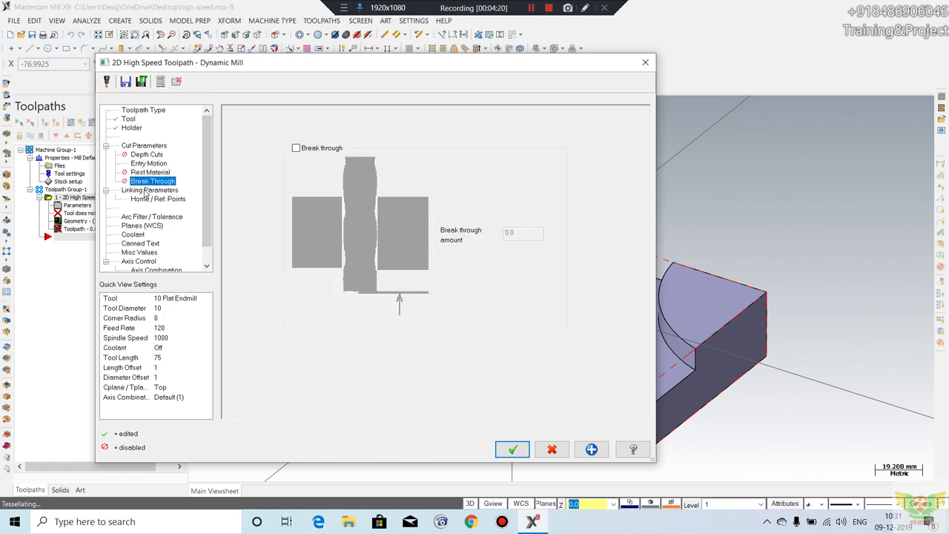
{"action": "left_click", "coordinate": [148, 190]}
Step: Make linking depth (-10) and feed plane absolute, review remaining pages, and accept the toolpath
{"action": "left_click", "coordinate": [471, 368]}
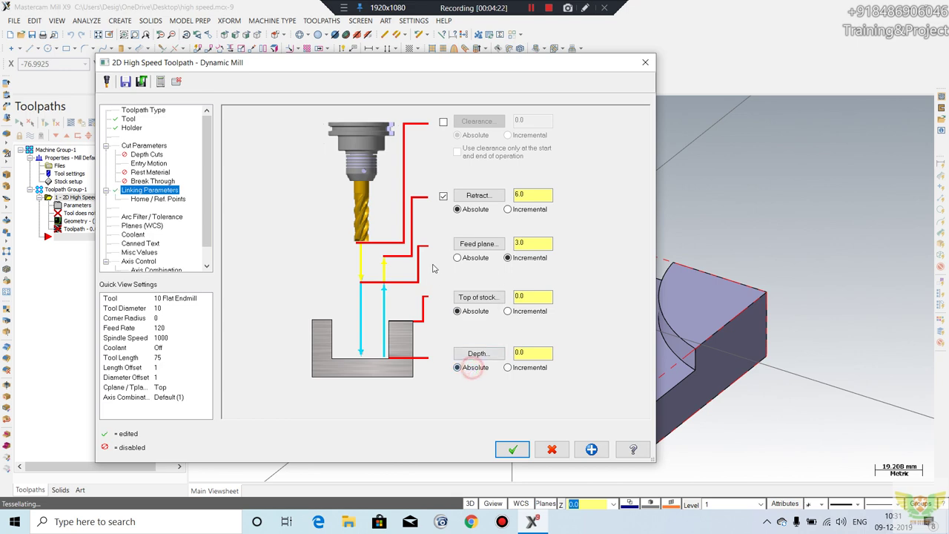
{"action": "left_click", "coordinate": [457, 257]}
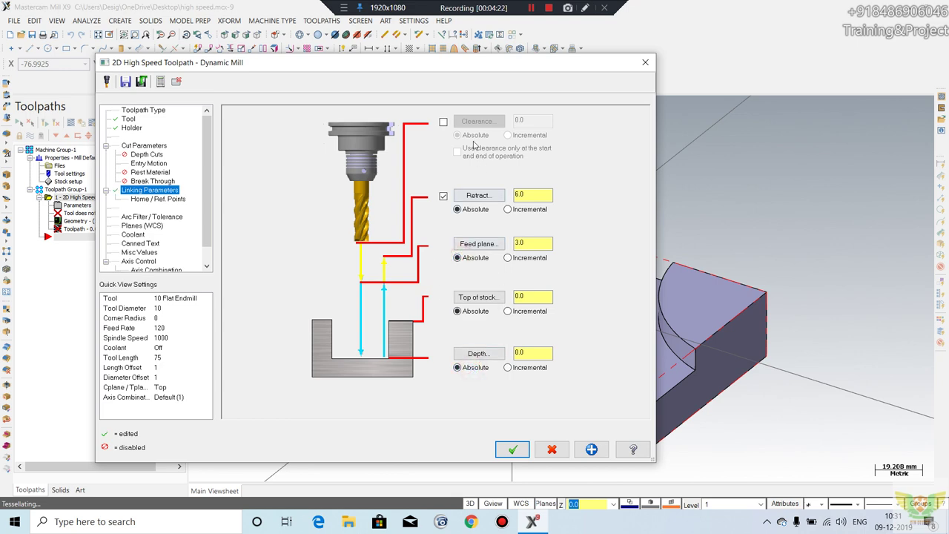
{"action": "double_click", "coordinate": [532, 353]}
{"action": "type", "text": "-10"}
{"action": "left_click", "coordinate": [138, 217]}
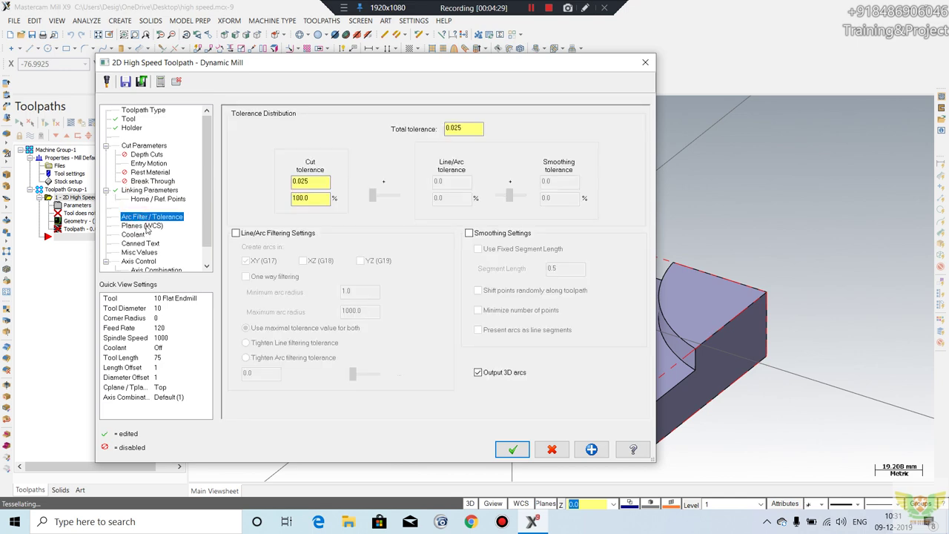
{"action": "left_click", "coordinate": [143, 225]}
{"action": "left_click", "coordinate": [138, 234]}
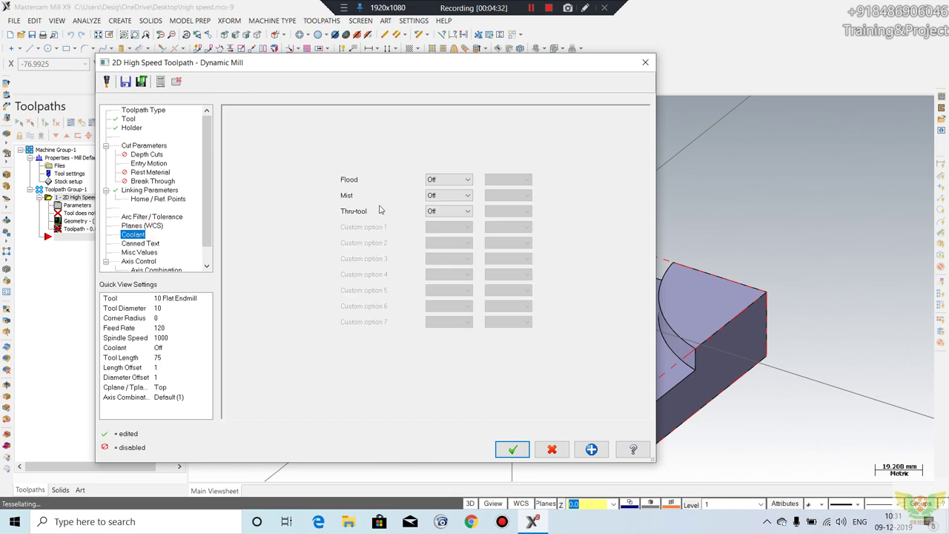
{"action": "left_click", "coordinate": [141, 243]}
{"action": "left_click", "coordinate": [140, 252]}
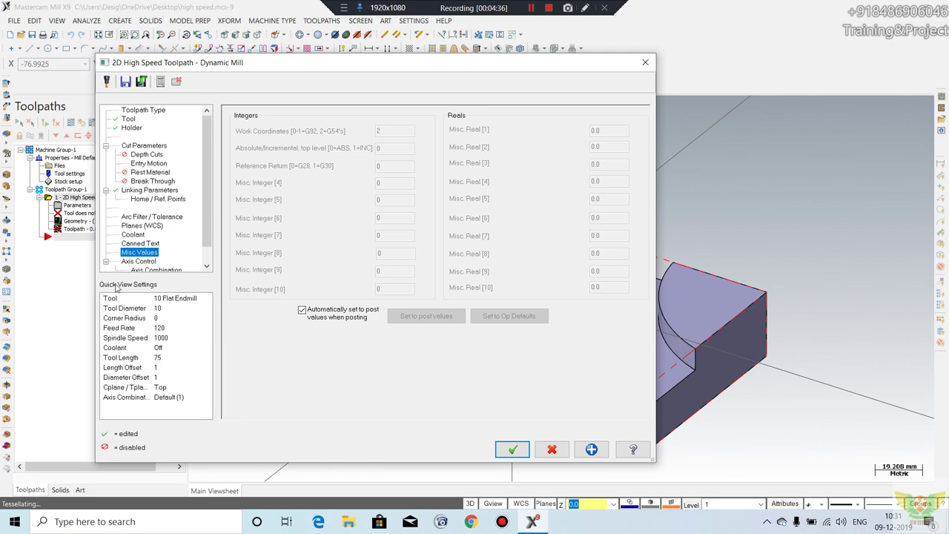
{"action": "left_click", "coordinate": [512, 449]}
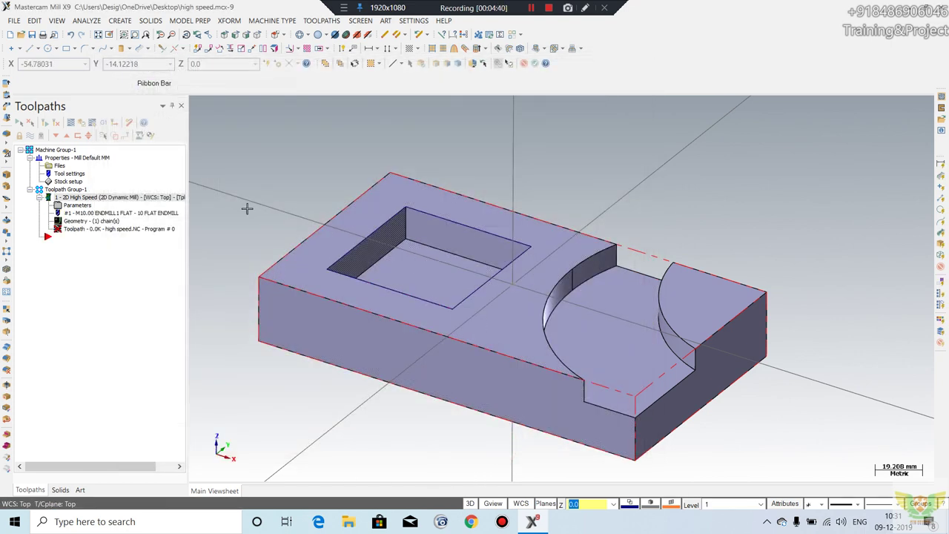
Step: Run the pocket toolpath simulation, zoom in on the cut pocket, and close the simulator
{"action": "scroll", "coordinate": [437, 251], "scroll_direction": "up", "scroll_amount": 3}
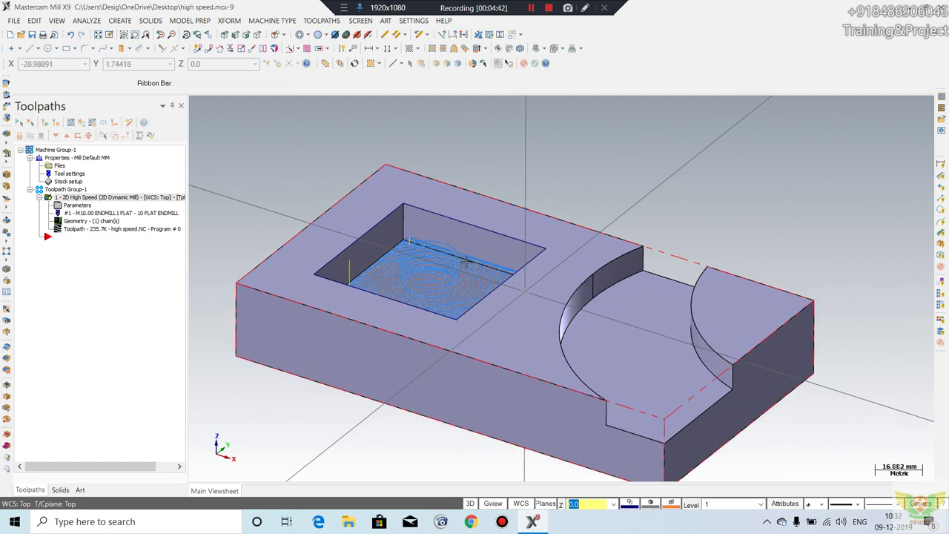
{"action": "left_click", "coordinate": [86, 123]}
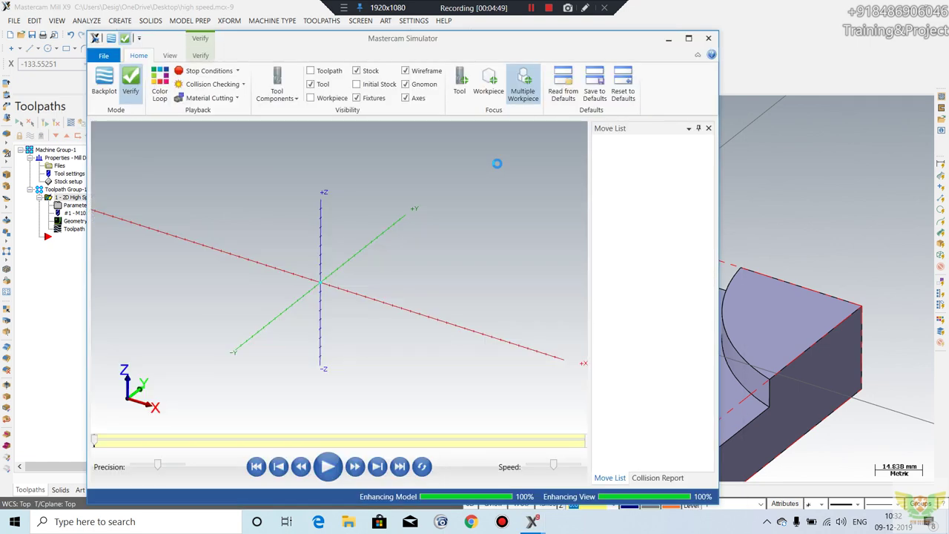
{"action": "left_click", "coordinate": [327, 466]}
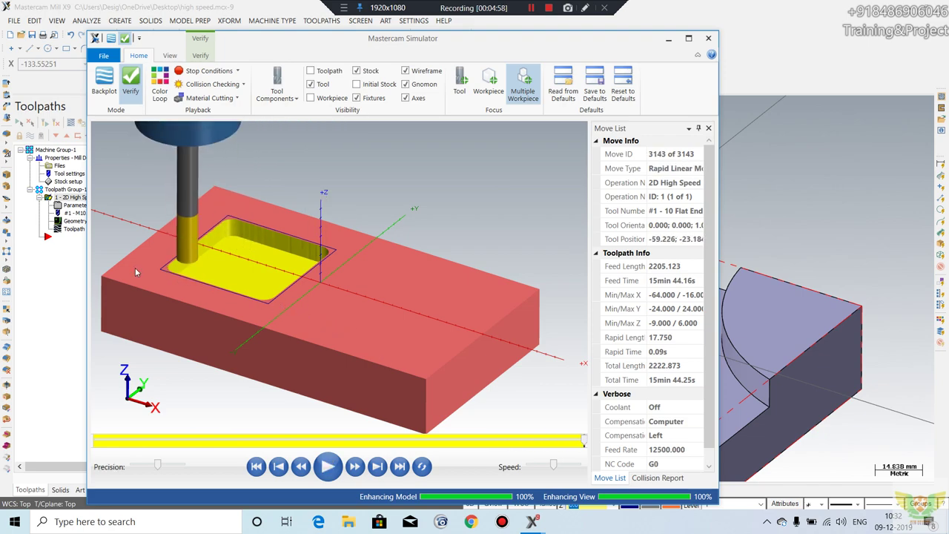
{"action": "scroll", "coordinate": [135, 268], "scroll_direction": "up", "scroll_amount": 2}
{"action": "scroll", "coordinate": [153, 290], "scroll_direction": "up", "scroll_amount": 3}
{"action": "scroll", "coordinate": [361, 281], "scroll_direction": "down", "scroll_amount": 3}
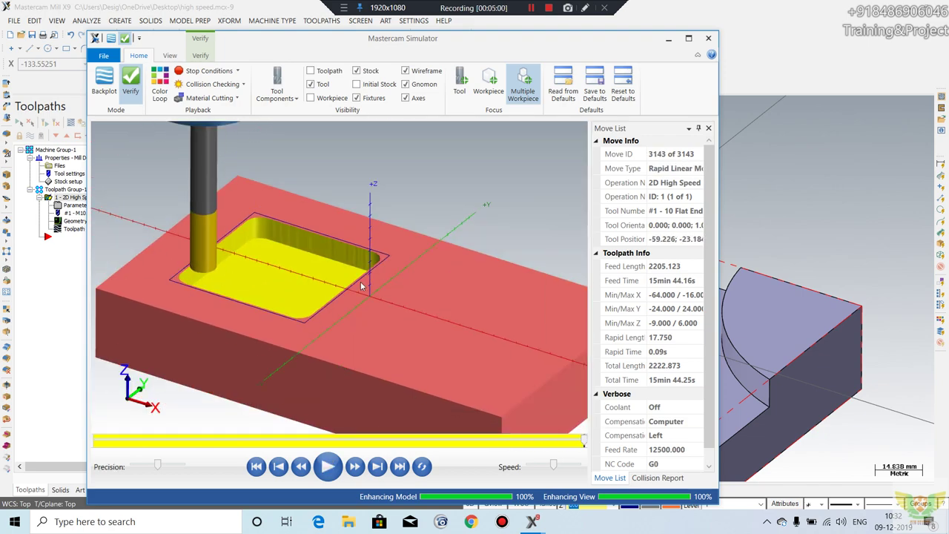
{"action": "scroll", "coordinate": [400, 249], "scroll_direction": "up", "scroll_amount": 4}
{"action": "scroll", "coordinate": [296, 242], "scroll_direction": "down", "scroll_amount": 5}
{"action": "scroll", "coordinate": [304, 229], "scroll_direction": "up", "scroll_amount": 3}
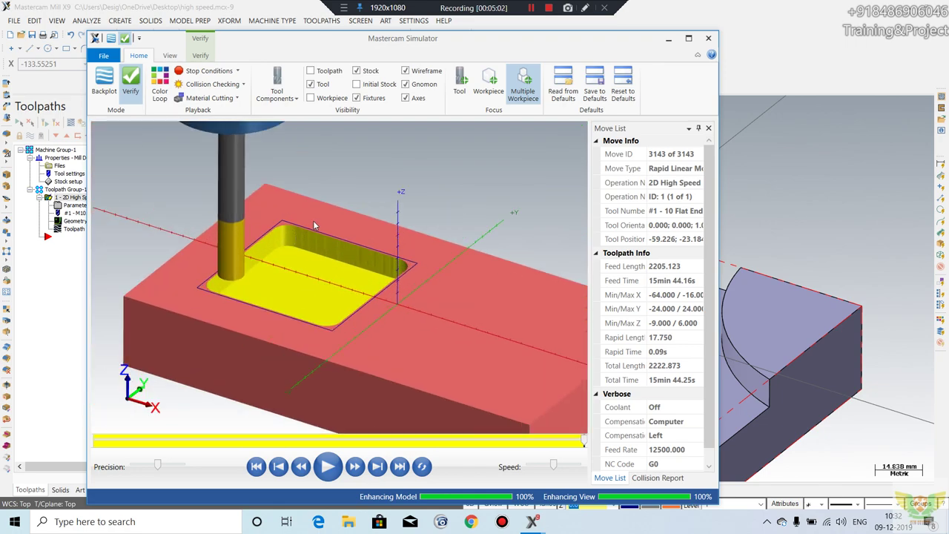
{"action": "scroll", "coordinate": [344, 235], "scroll_direction": "down", "scroll_amount": 4}
{"action": "scroll", "coordinate": [359, 228], "scroll_direction": "down", "scroll_amount": 1}
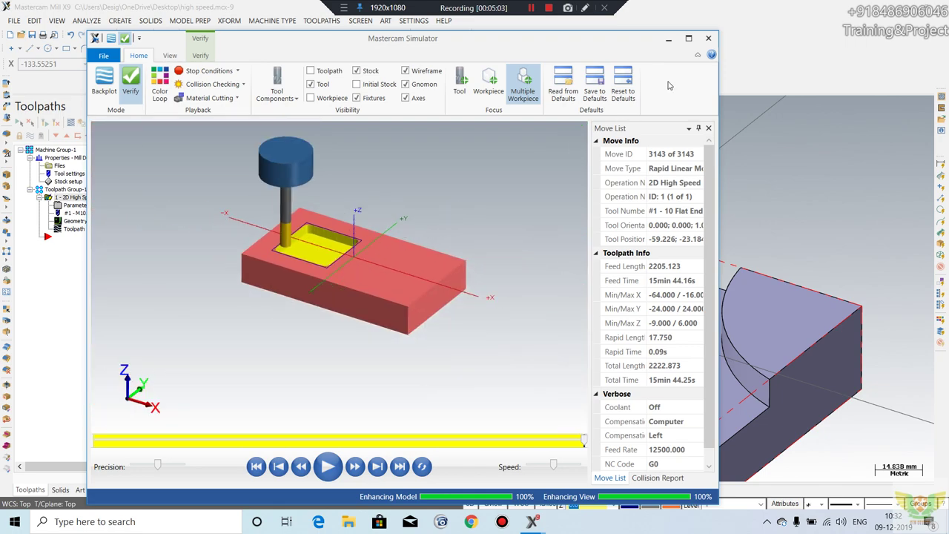
{"action": "left_click", "coordinate": [707, 37]}
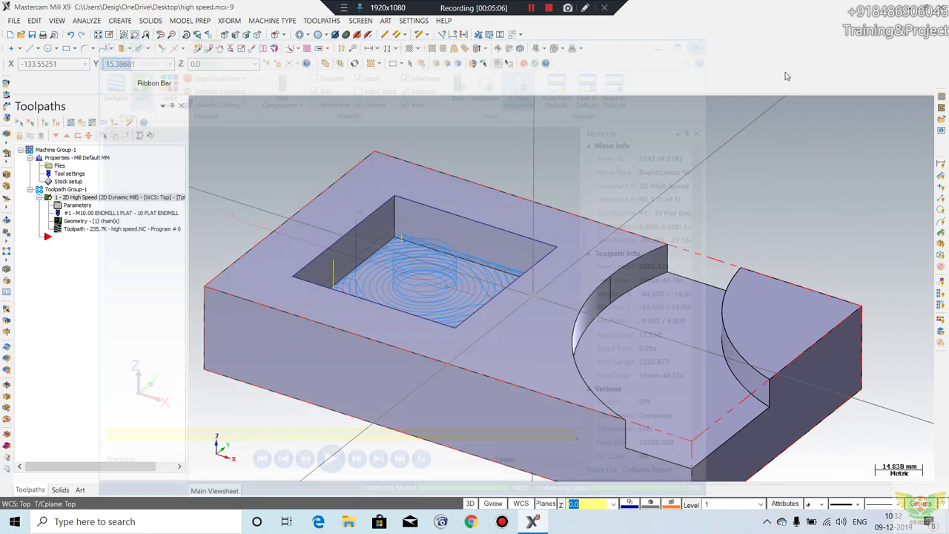
Step: Abandon a new Dynamic Mill attempt and browse the surface roughing toolpath options
{"action": "left_click", "coordinate": [321, 20]}
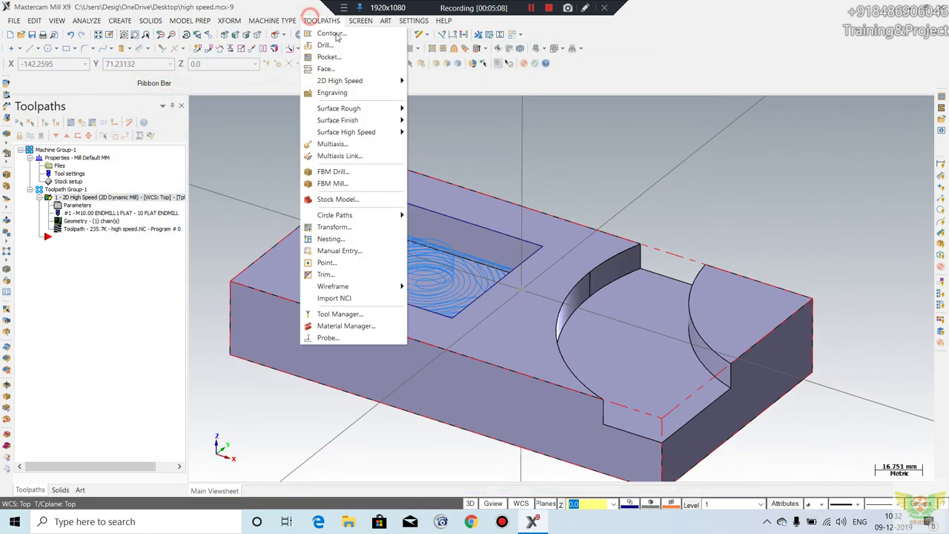
{"action": "left_click", "coordinate": [371, 80]}
{"action": "left_click", "coordinate": [371, 90]}
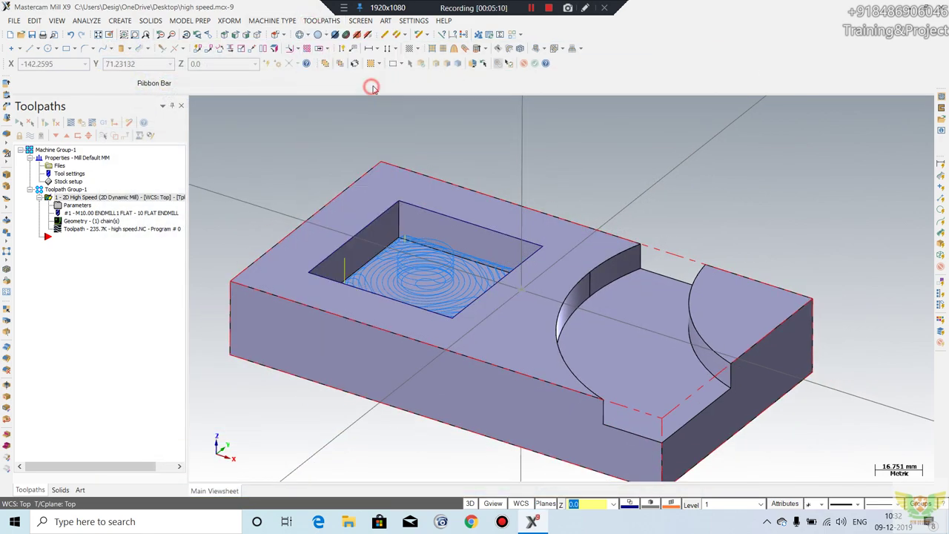
{"action": "left_click", "coordinate": [149, 119]}
{"action": "left_click", "coordinate": [491, 281]}
{"action": "left_click", "coordinate": [321, 20]}
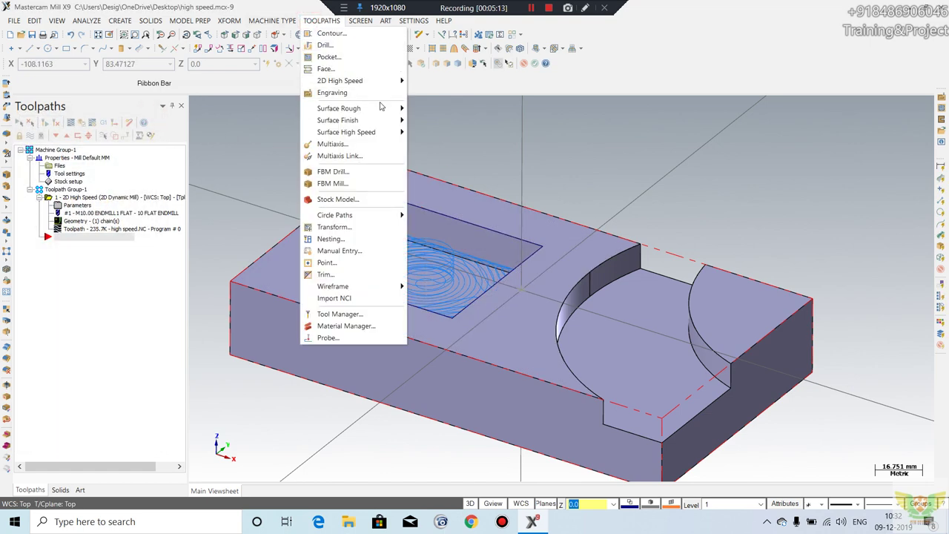
{"action": "left_click", "coordinate": [378, 108]}
{"action": "mouse_move", "coordinate": [340, 80]}
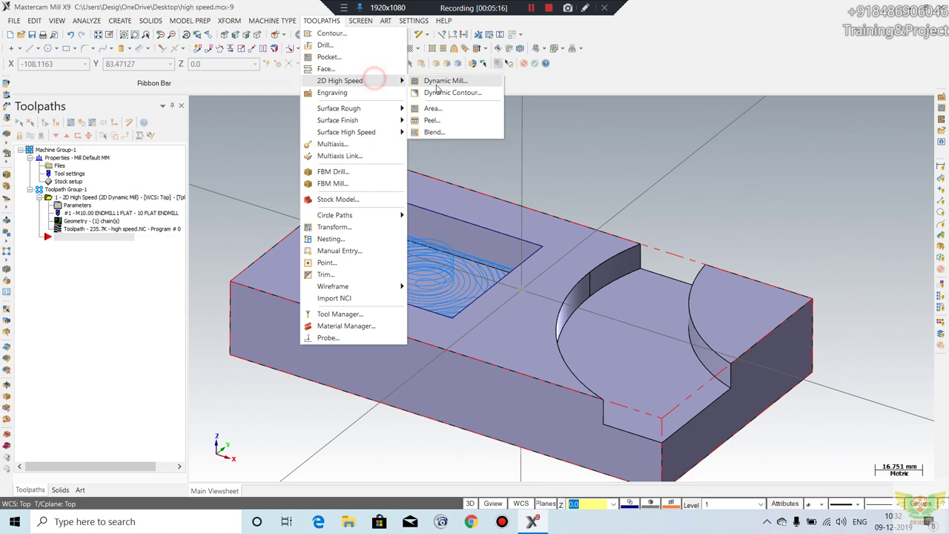
{"action": "left_click", "coordinate": [493, 165]}
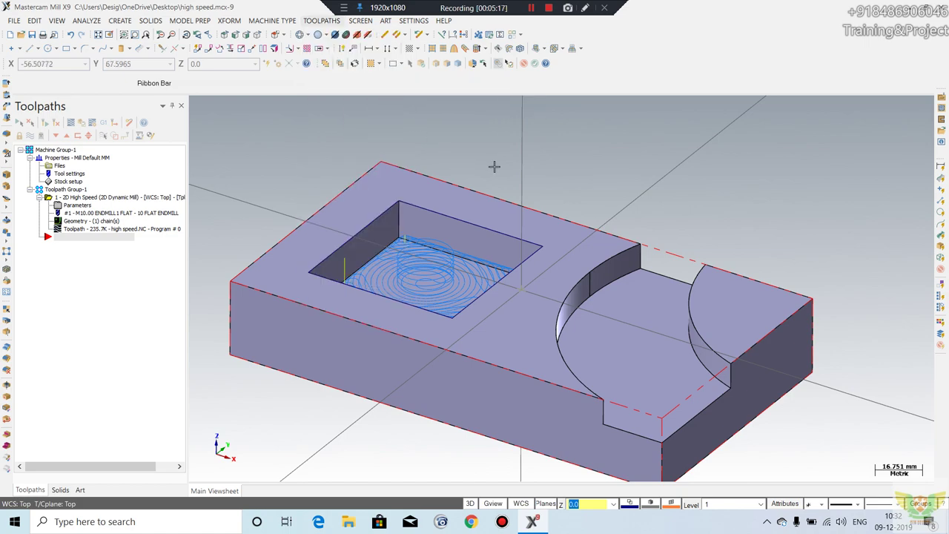
Step: Create a silhouette boundary from the part's bottom face
{"action": "middle_click_drag", "start_coordinate": [493, 166], "coordinate": [533, 191]}
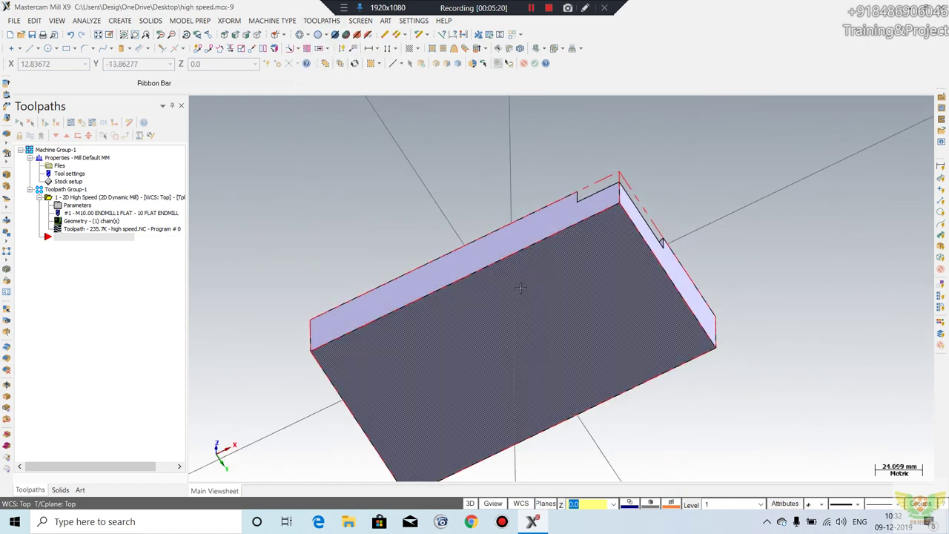
{"action": "left_click", "coordinate": [119, 20]}
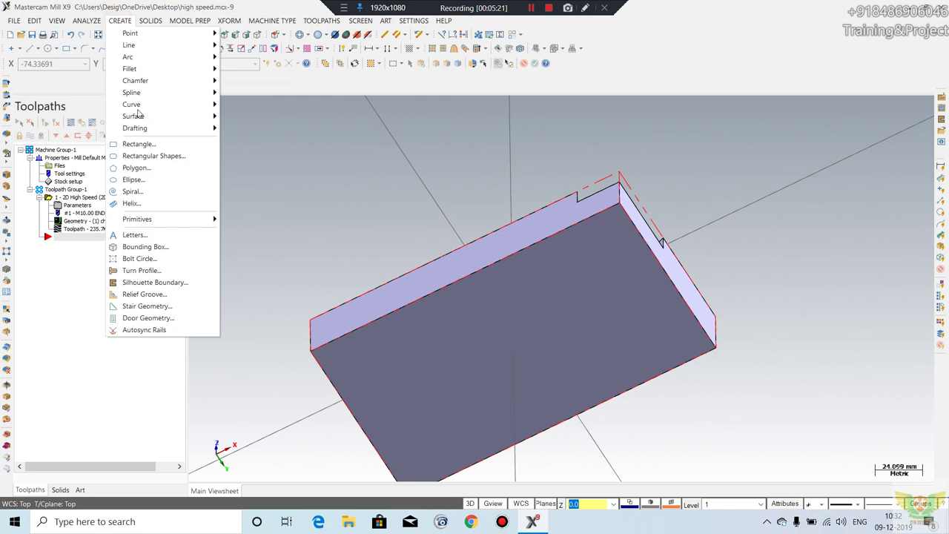
{"action": "left_click", "coordinate": [154, 284]}
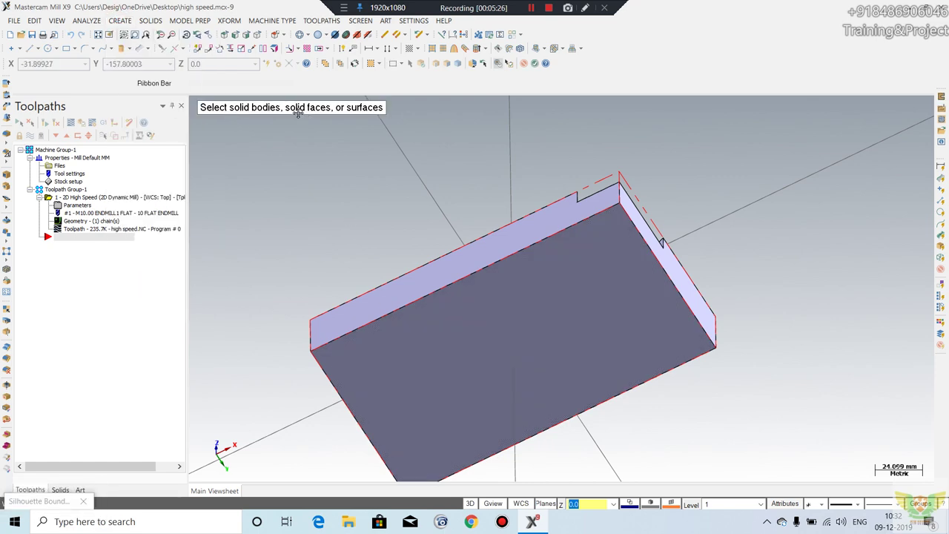
{"action": "left_click", "coordinate": [434, 333]}
{"action": "key", "text": "Return"}
{"action": "left_click", "coordinate": [72, 270]}
{"action": "mouse_move", "coordinate": [398, 192]}
{"action": "middle_mouse_down"}
{"action": "mouse_move", "coordinate": [385, 262]}
{"action": "mouse_move", "coordinate": [597, 368]}
{"action": "middle_mouse_up"}
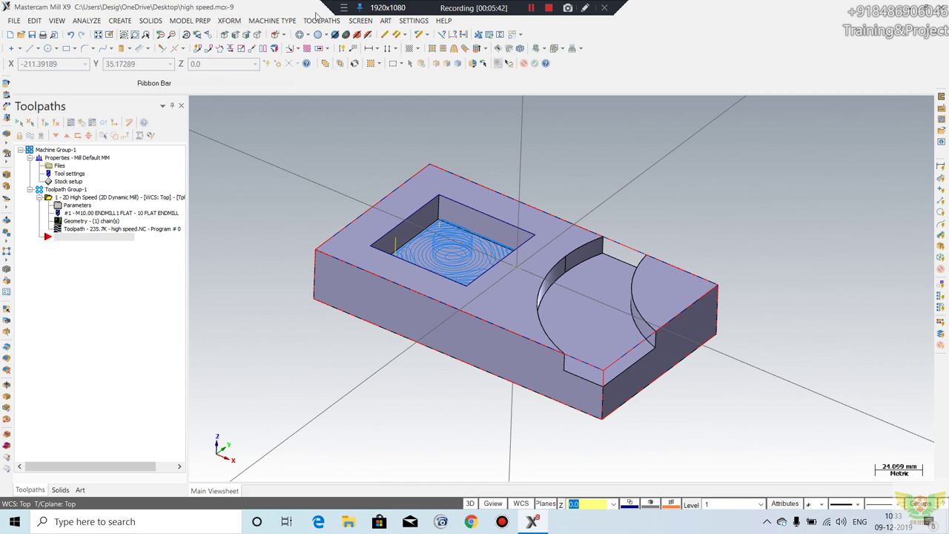
{"action": "left_click", "coordinate": [321, 20]}
{"action": "mouse_move", "coordinate": [349, 80]}
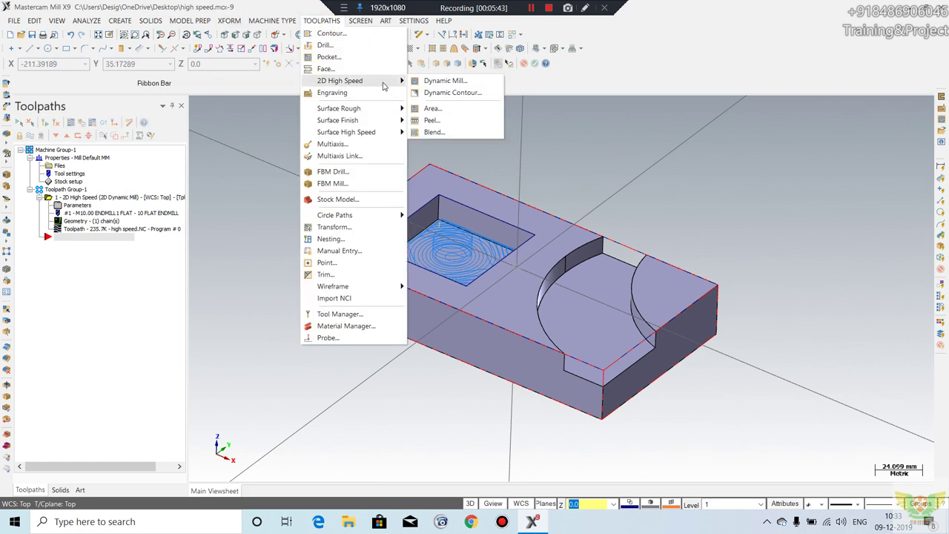
Step: Start a Dynamic Contour toolpath with the top face's outer edge chained as its machining region
{"action": "left_click", "coordinate": [439, 93]}
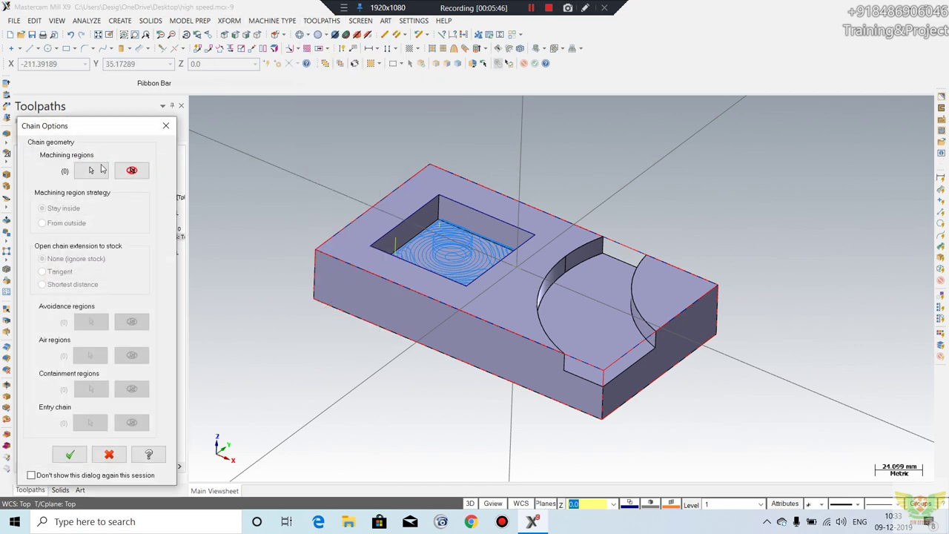
{"action": "left_click", "coordinate": [79, 172]}
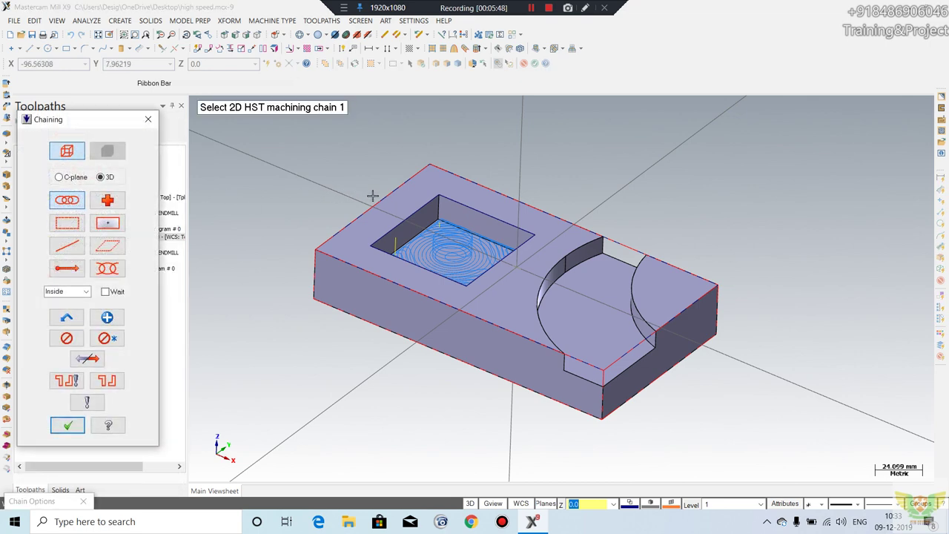
{"action": "left_click", "coordinate": [376, 197]}
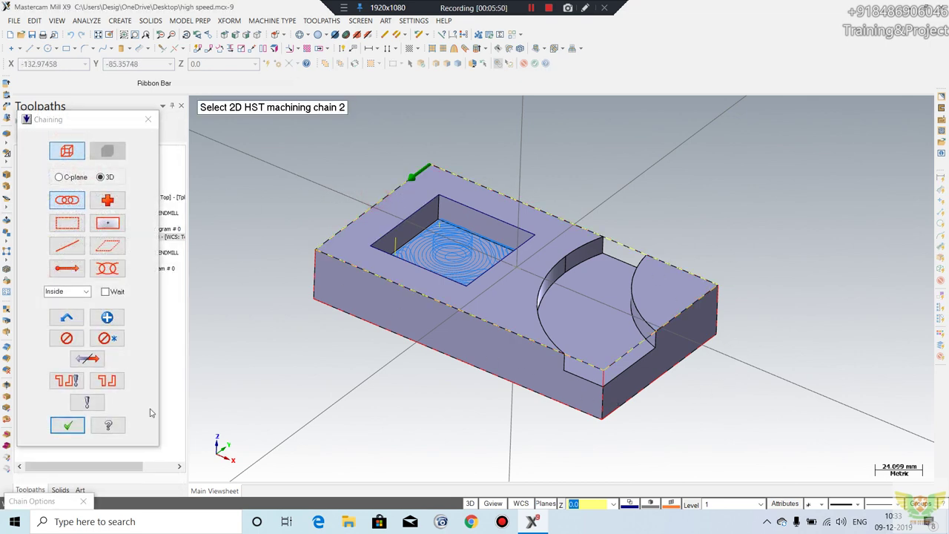
{"action": "left_click", "coordinate": [80, 433]}
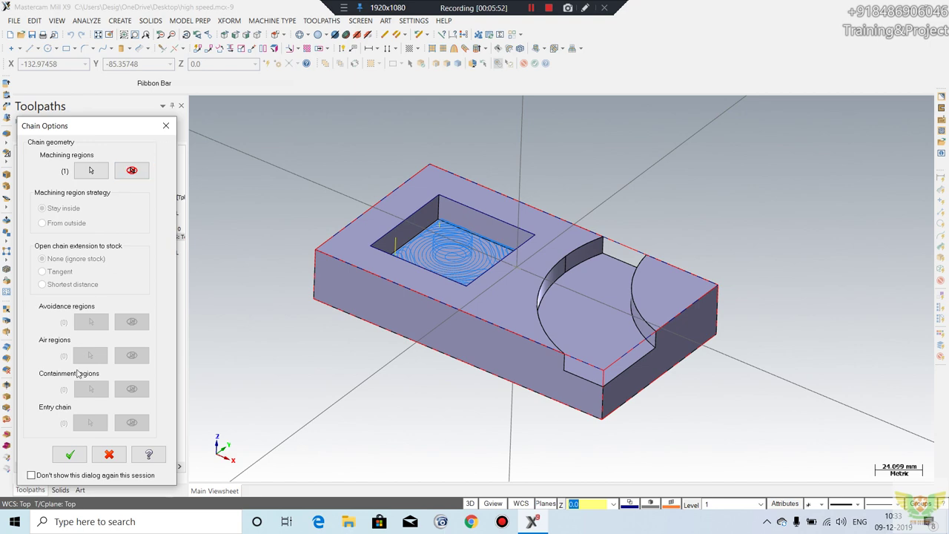
{"action": "left_click", "coordinate": [70, 454]}
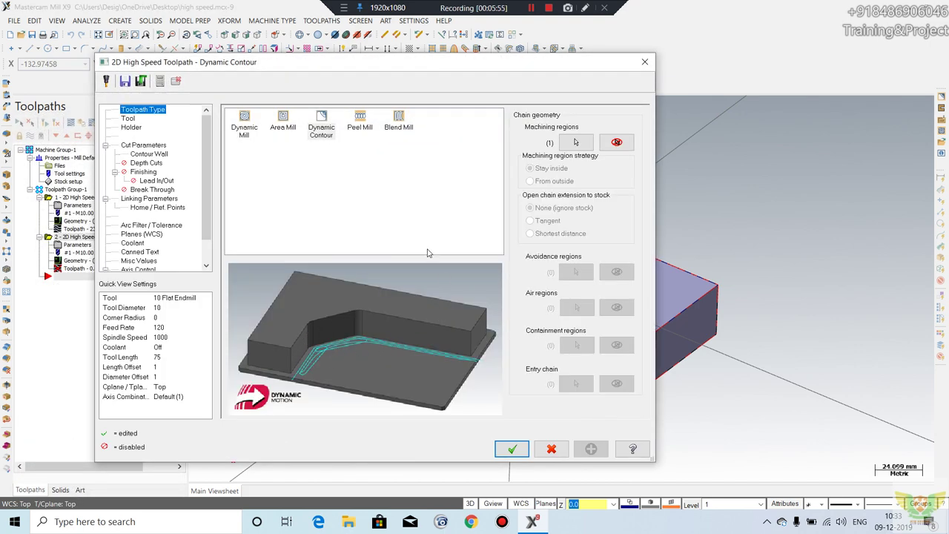
Step: Review the tool and holder, keeping Left compensation and Material cut order optimization
{"action": "left_click", "coordinate": [127, 120]}
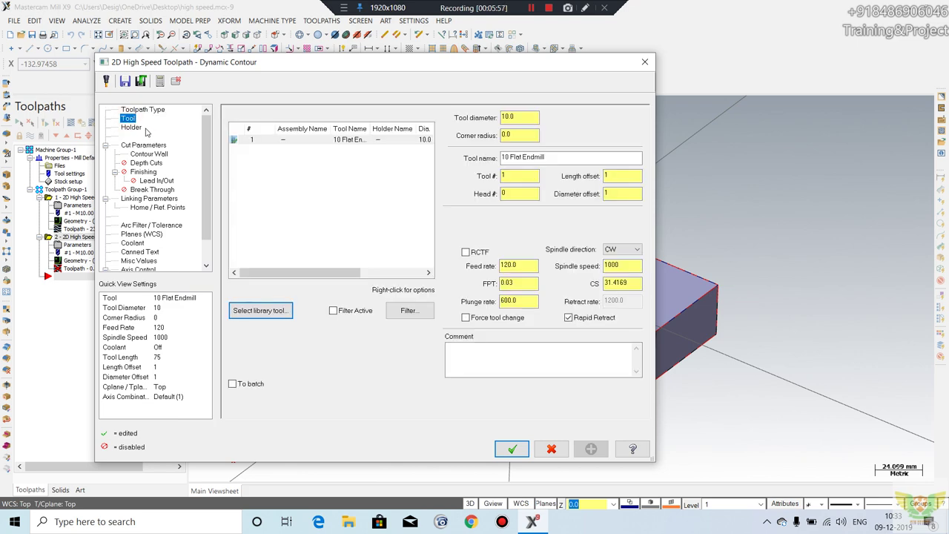
{"action": "left_click", "coordinate": [133, 129]}
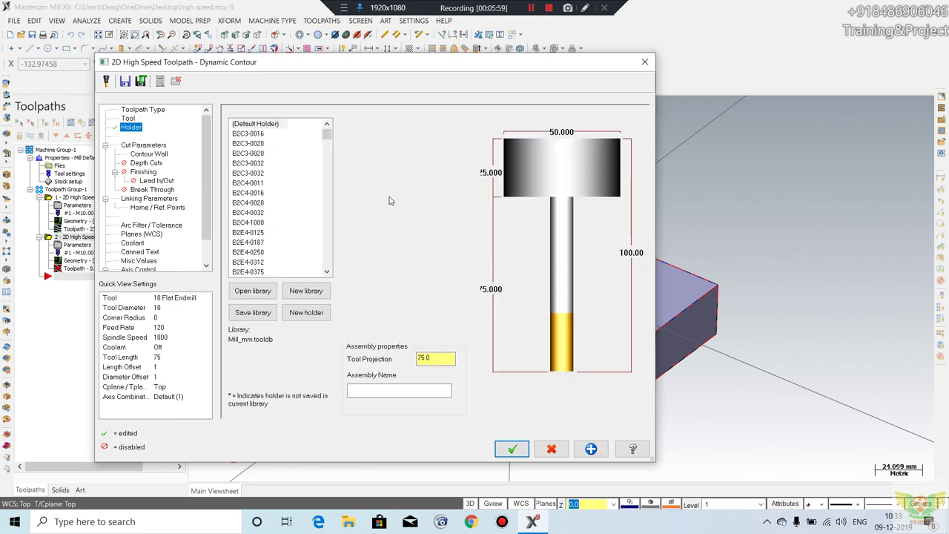
{"action": "left_click", "coordinate": [166, 146]}
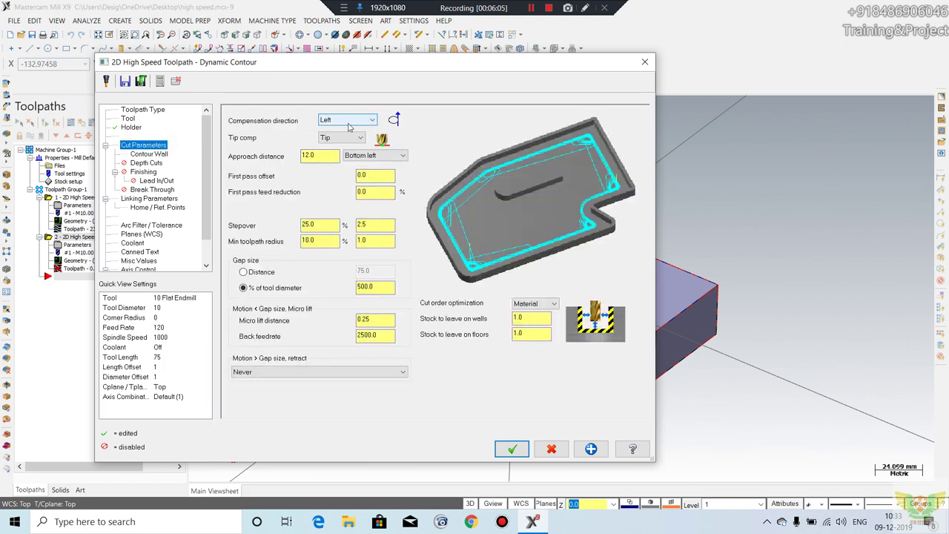
{"action": "left_click", "coordinate": [363, 120]}
{"action": "left_click", "coordinate": [362, 129]}
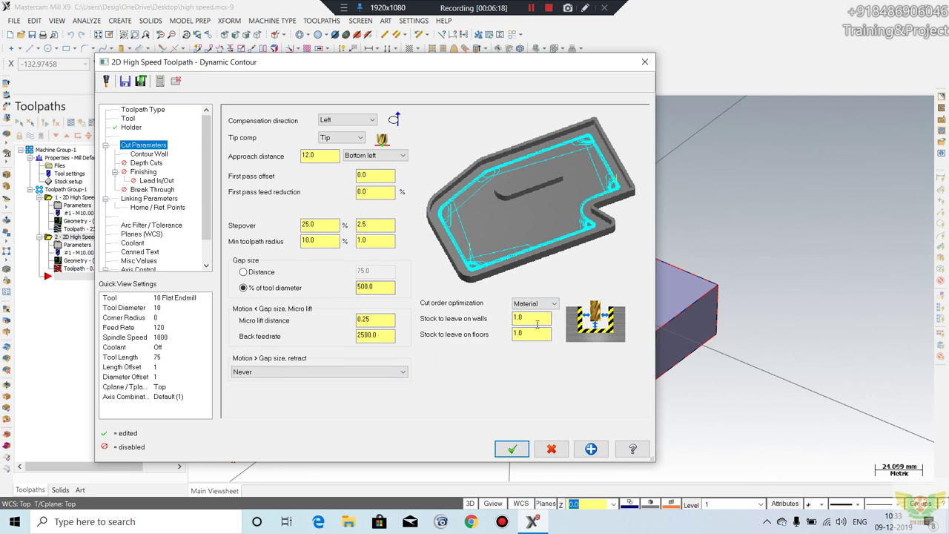
{"action": "left_click", "coordinate": [554, 304]}
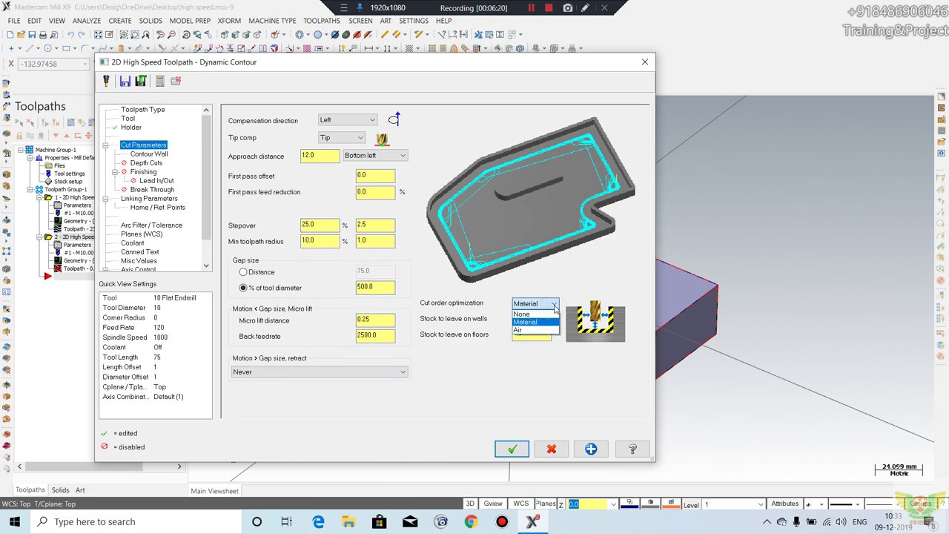
{"action": "left_click", "coordinate": [555, 306]}
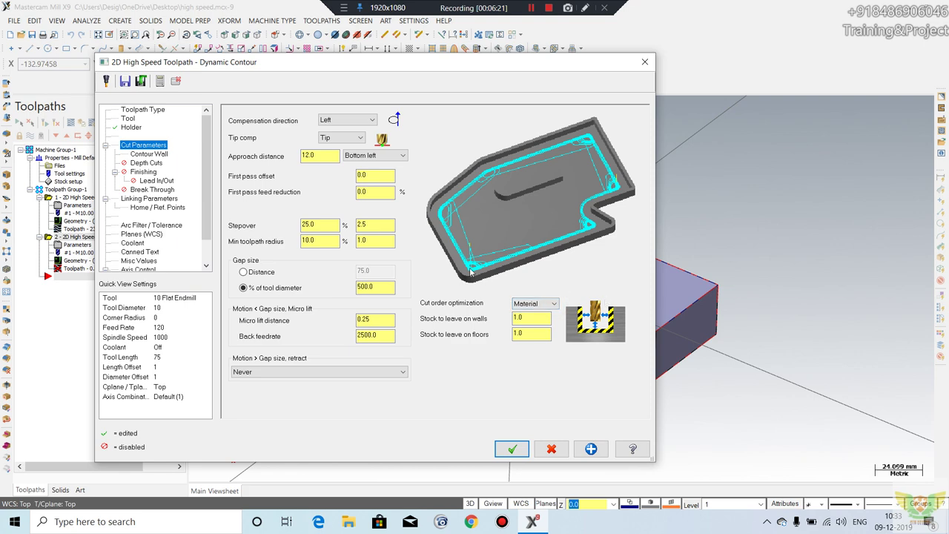
Step: Set the contour's linking depth to absolute -30 and accept the parameters
{"action": "left_click", "coordinate": [152, 153]}
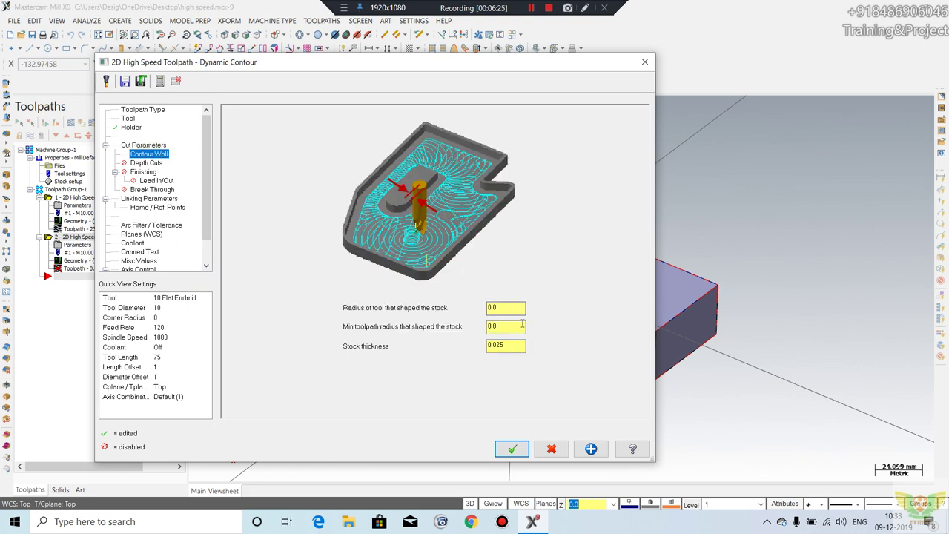
{"action": "left_click", "coordinate": [148, 164]}
{"action": "left_click", "coordinate": [144, 171]}
{"action": "left_click", "coordinate": [155, 181]}
{"action": "left_click", "coordinate": [152, 190]}
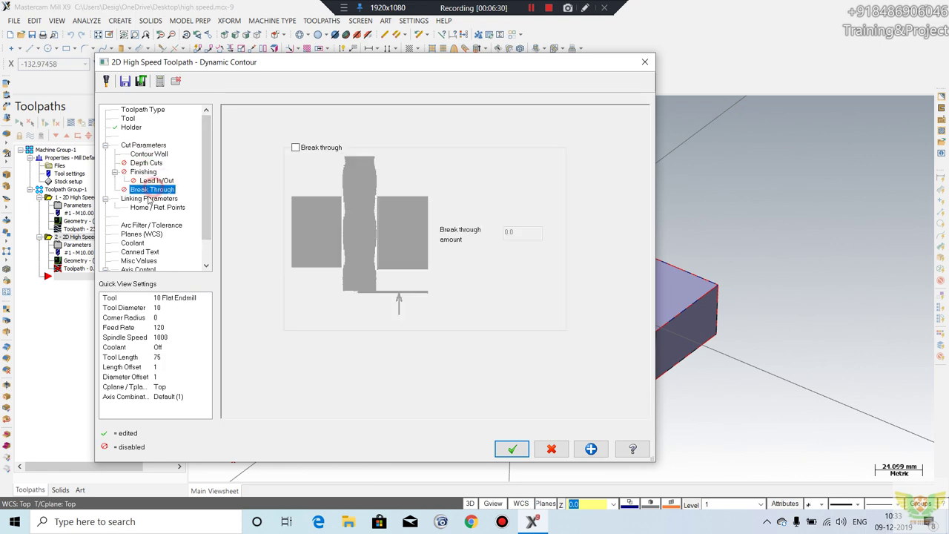
{"action": "left_click", "coordinate": [149, 199]}
{"action": "left_click", "coordinate": [458, 367]}
{"action": "type", "text": "-30"}
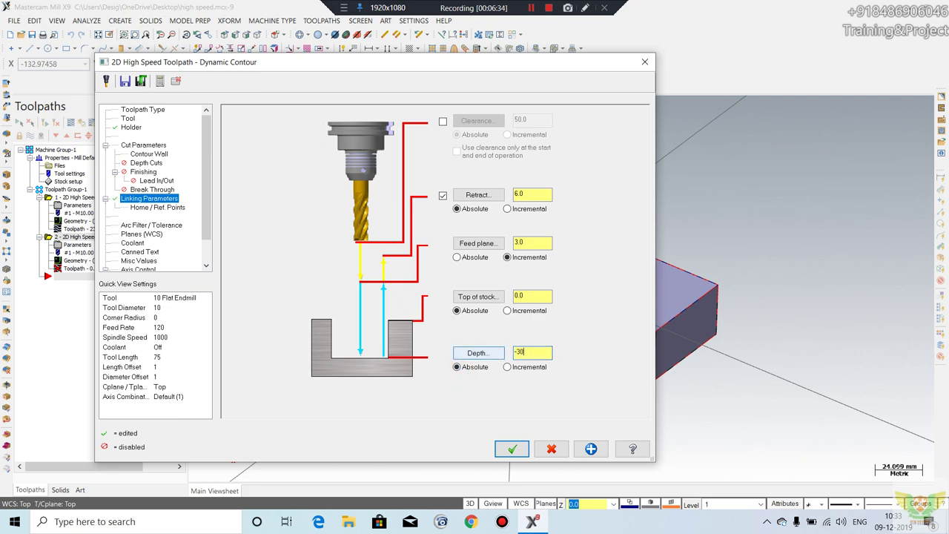
{"action": "left_click", "coordinate": [511, 448]}
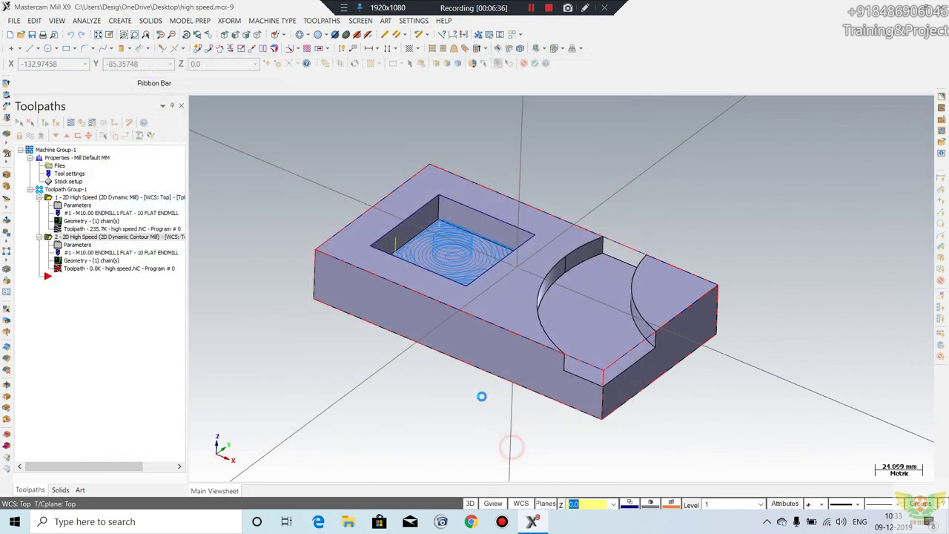
Step: Backplot the contour, then change its compensation direction to Right
{"action": "middle_click_drag", "start_coordinate": [335, 263], "coordinate": [330, 246]}
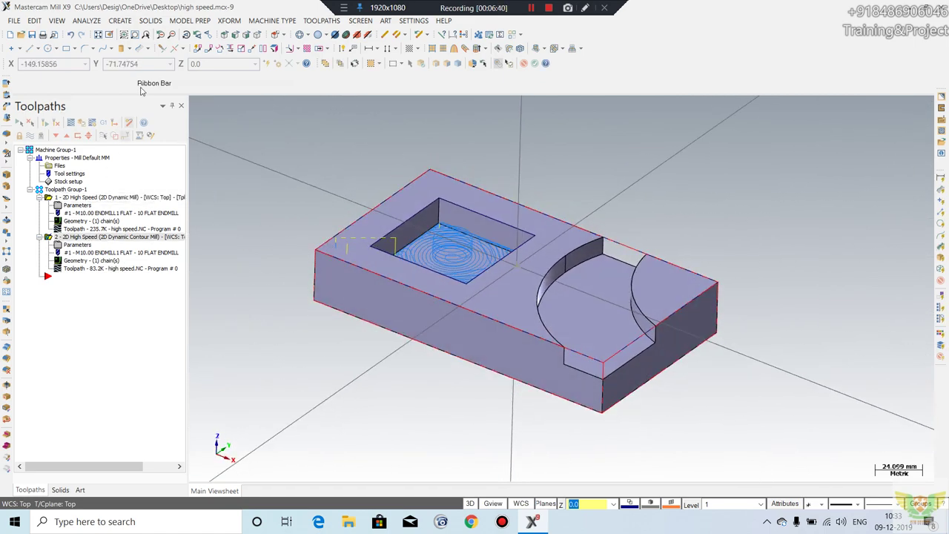
{"action": "left_click", "coordinate": [70, 123]}
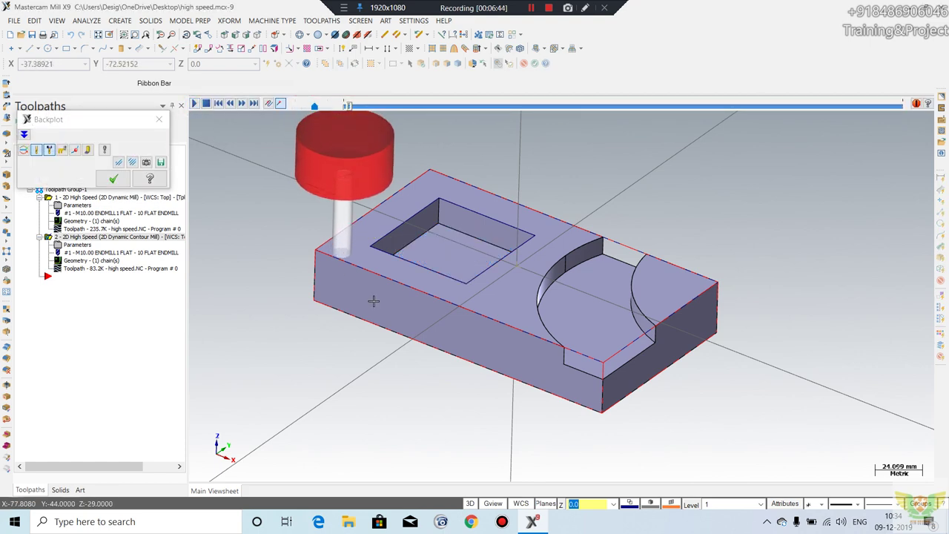
{"action": "left_click", "coordinate": [159, 119]}
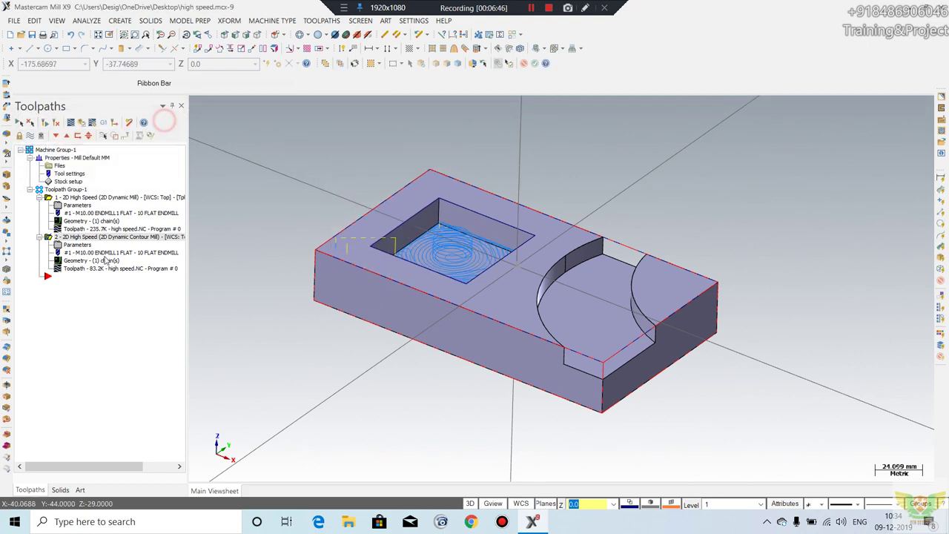
{"action": "left_click", "coordinate": [77, 246]}
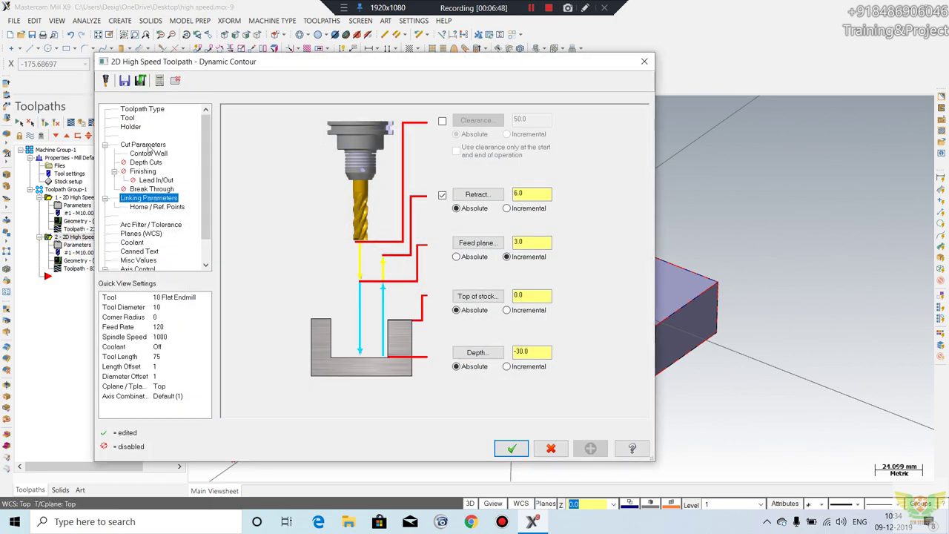
{"action": "left_click", "coordinate": [147, 144]}
{"action": "left_click", "coordinate": [347, 119]}
{"action": "left_click", "coordinate": [335, 136]}
{"action": "left_click", "coordinate": [511, 447]}
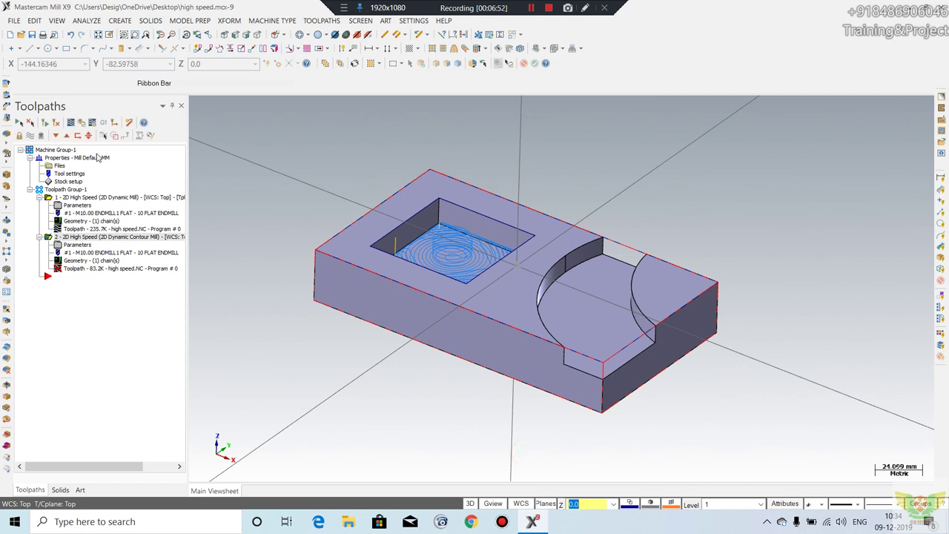
Step: Regenerate the dirty operations and review the contour running around the block's outside
{"action": "left_click", "coordinate": [79, 122]}
{"action": "left_click", "coordinate": [181, 242]}
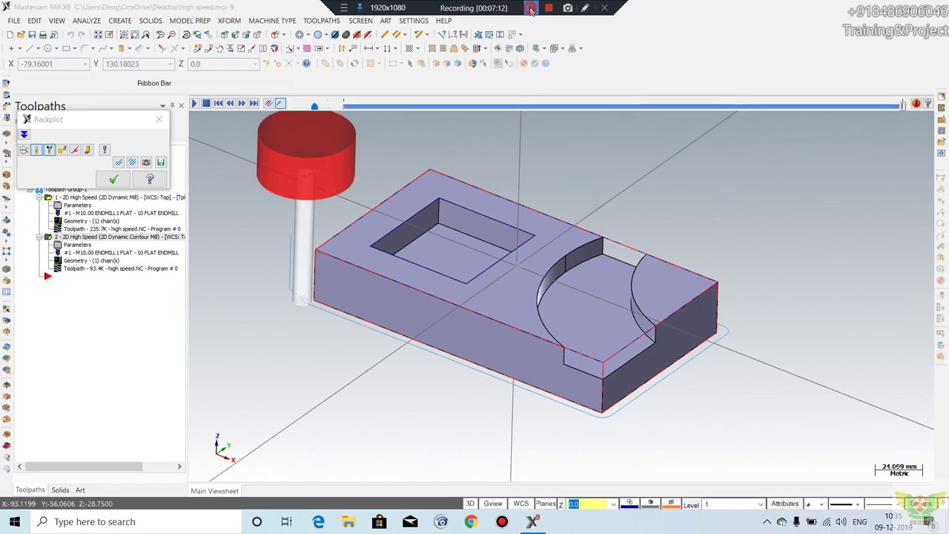
{"action": "scroll", "coordinate": [483, 295], "scroll_direction": "down", "scroll_amount": 2}
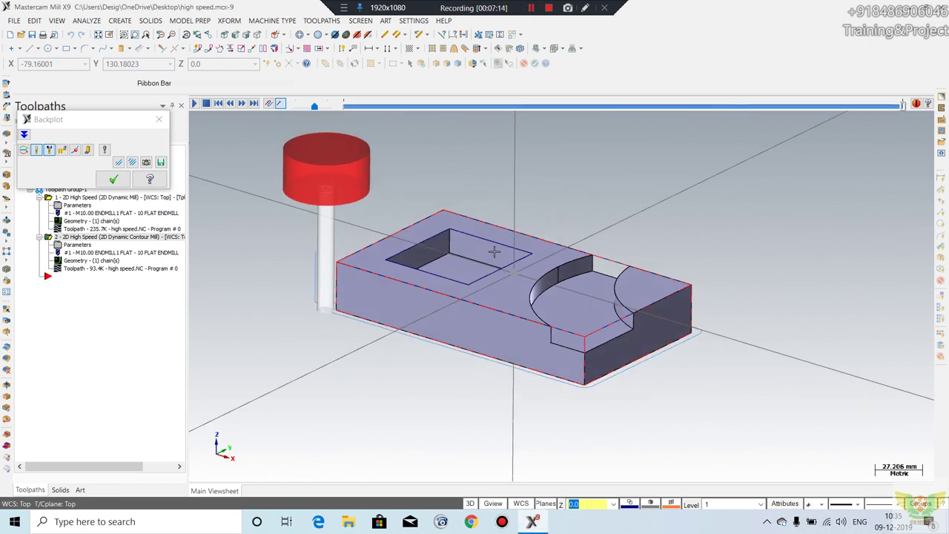
{"action": "scroll", "coordinate": [502, 286], "scroll_direction": "up", "scroll_amount": 1}
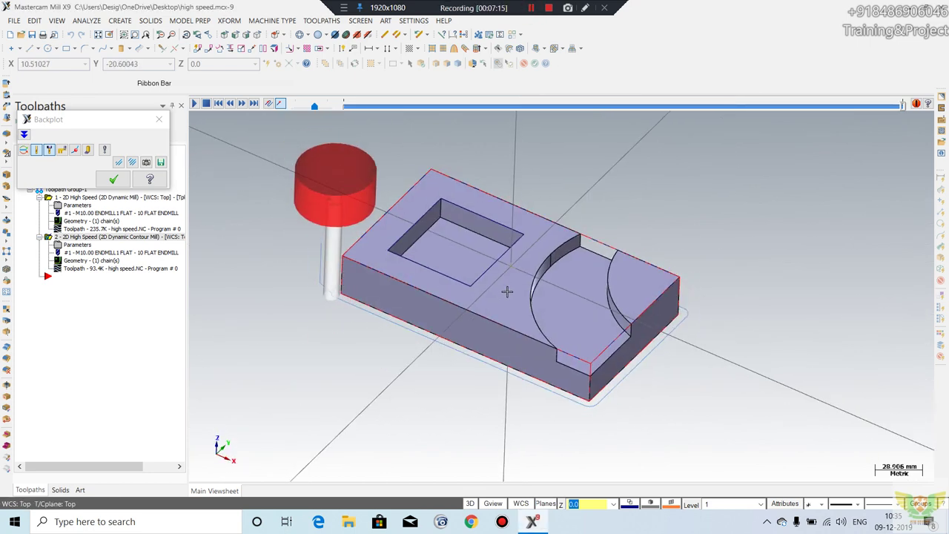
{"action": "left_click", "coordinate": [159, 119]}
{"action": "scroll", "coordinate": [533, 256], "scroll_direction": "up", "scroll_amount": 2}
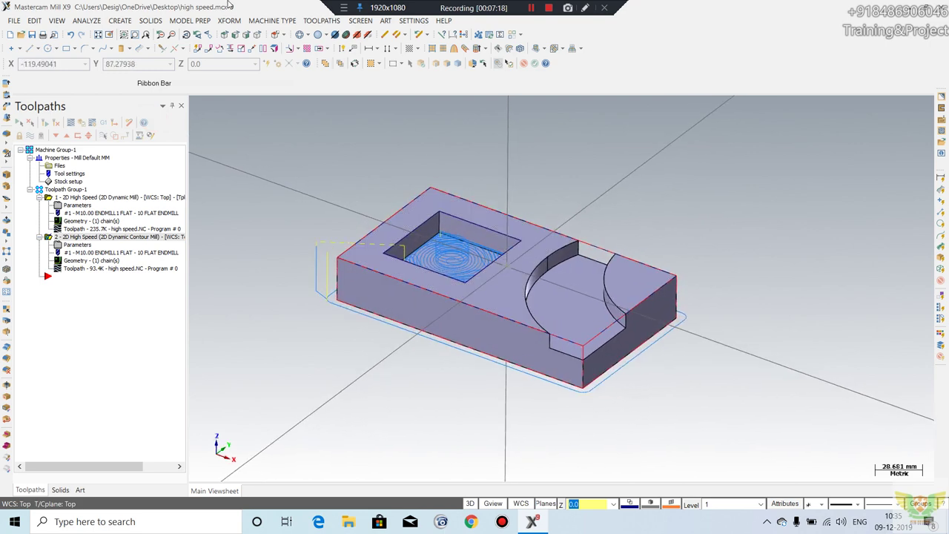
{"action": "left_click", "coordinate": [320, 21]}
{"action": "mouse_move", "coordinate": [339, 80]}
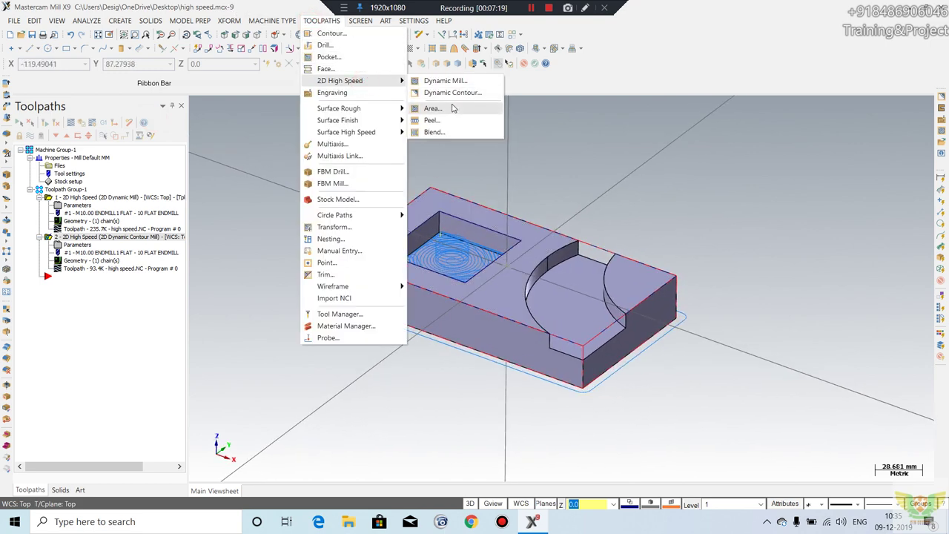
Step: Create a 2D High Speed Area Mill with the rectangular pocket's top edge as its machining region
{"action": "left_click", "coordinate": [443, 108]}
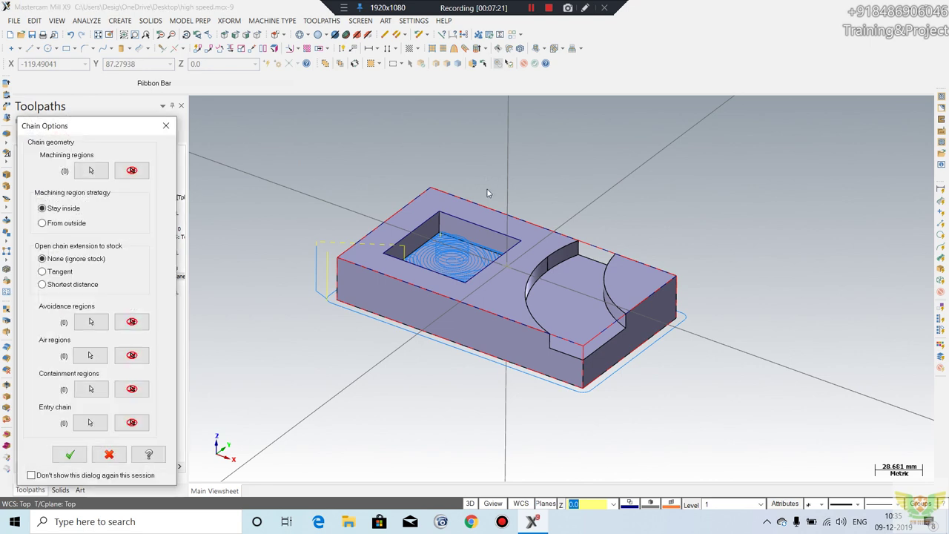
{"action": "left_click", "coordinate": [91, 170]}
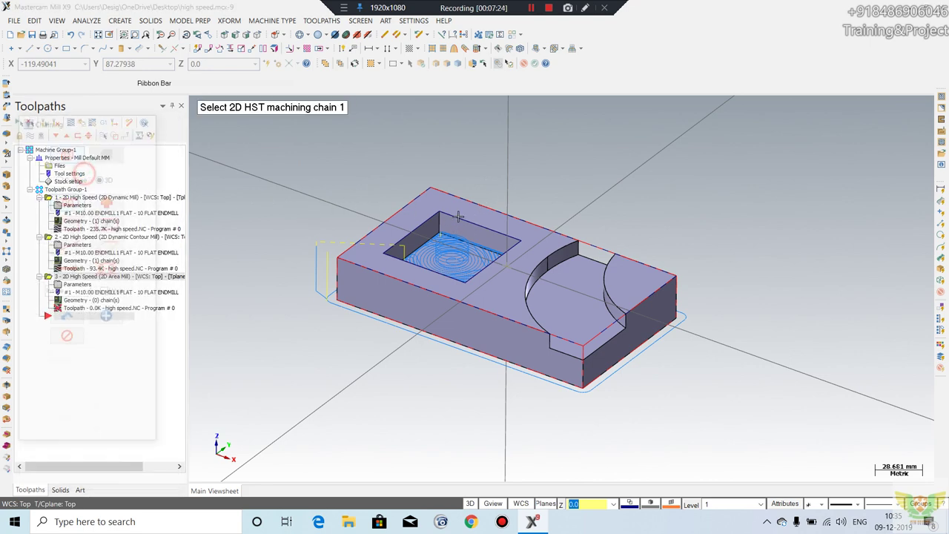
{"action": "scroll", "coordinate": [544, 239], "scroll_direction": "up", "scroll_amount": 1}
{"action": "left_click", "coordinate": [469, 220]}
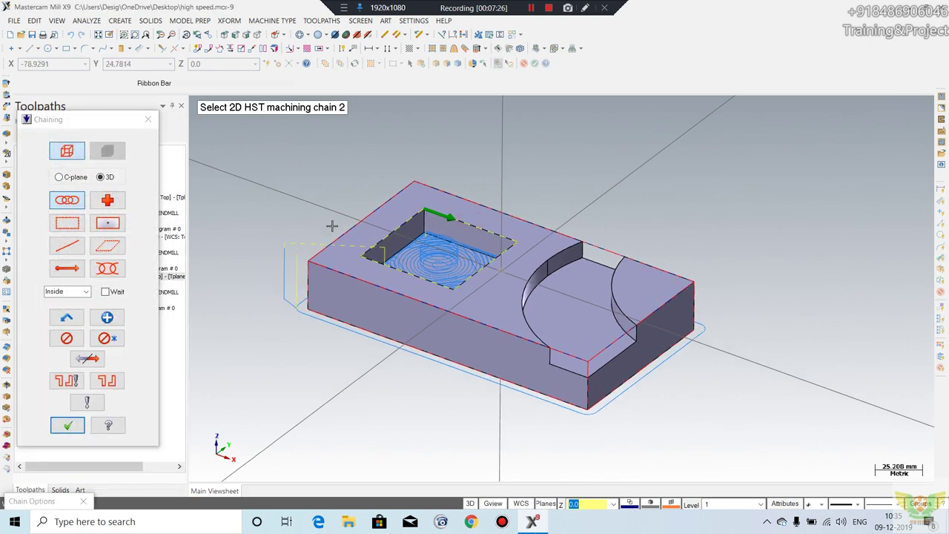
{"action": "left_click", "coordinate": [58, 427]}
{"action": "left_click", "coordinate": [91, 170]}
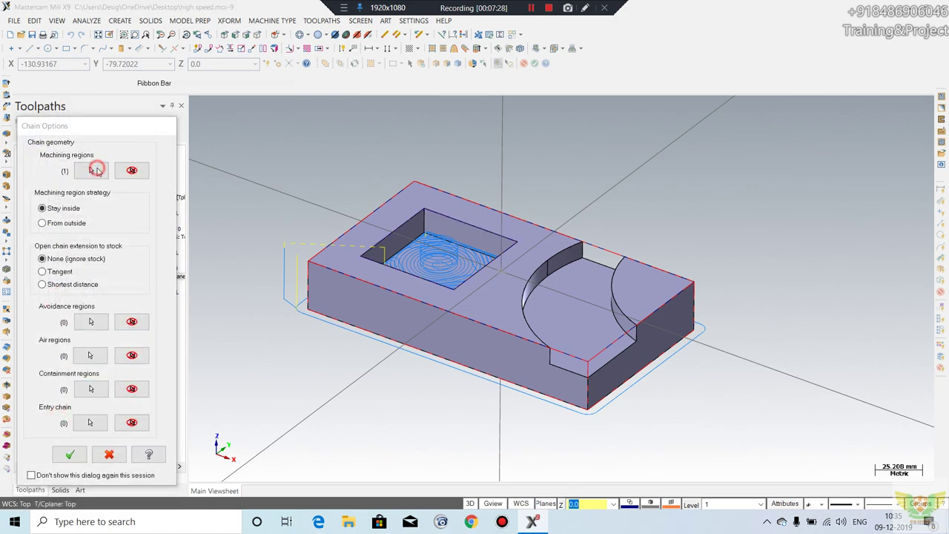
{"action": "left_click", "coordinate": [173, 126]}
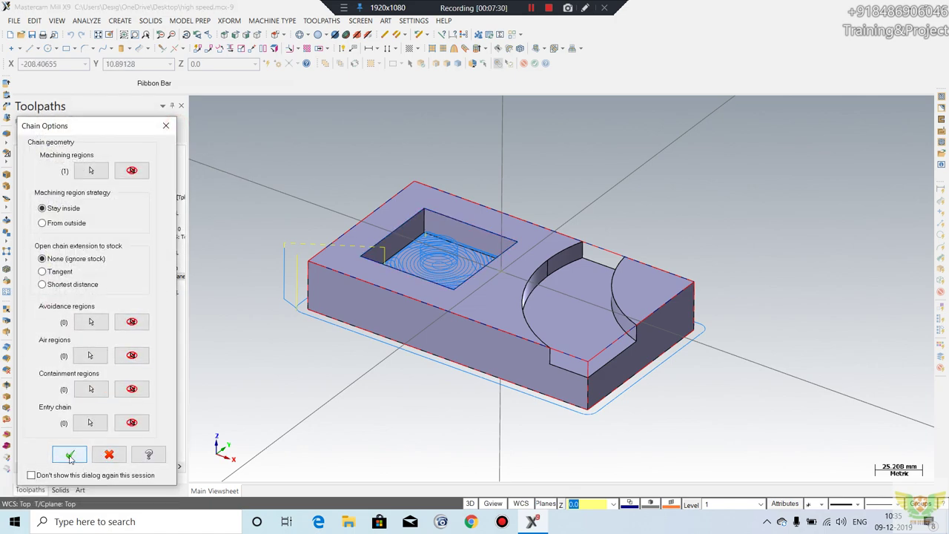
{"action": "left_click", "coordinate": [70, 454]}
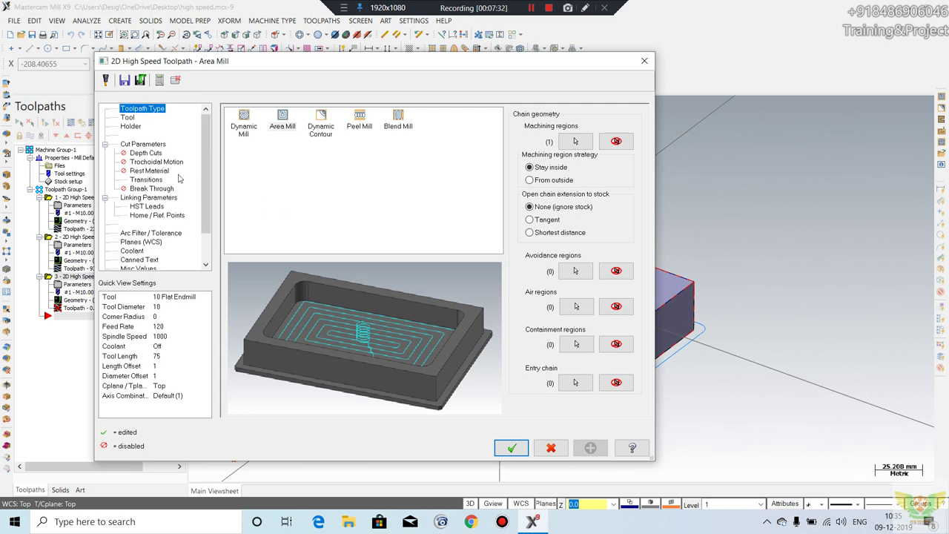
Step: Review the Area Mill tool, holder and cut parameters, leaving corner rounding off
{"action": "left_click", "coordinate": [125, 117]}
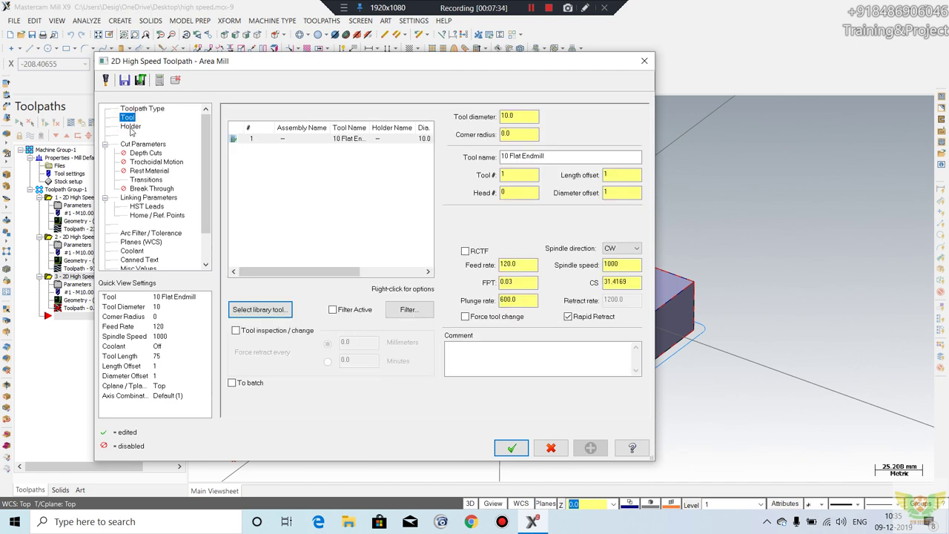
{"action": "left_click", "coordinate": [130, 127]}
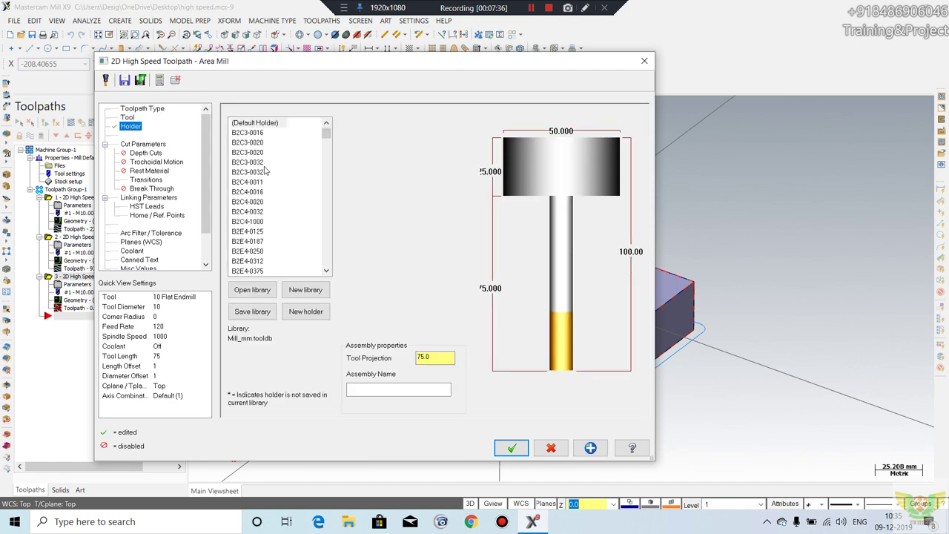
{"action": "left_click", "coordinate": [142, 144]}
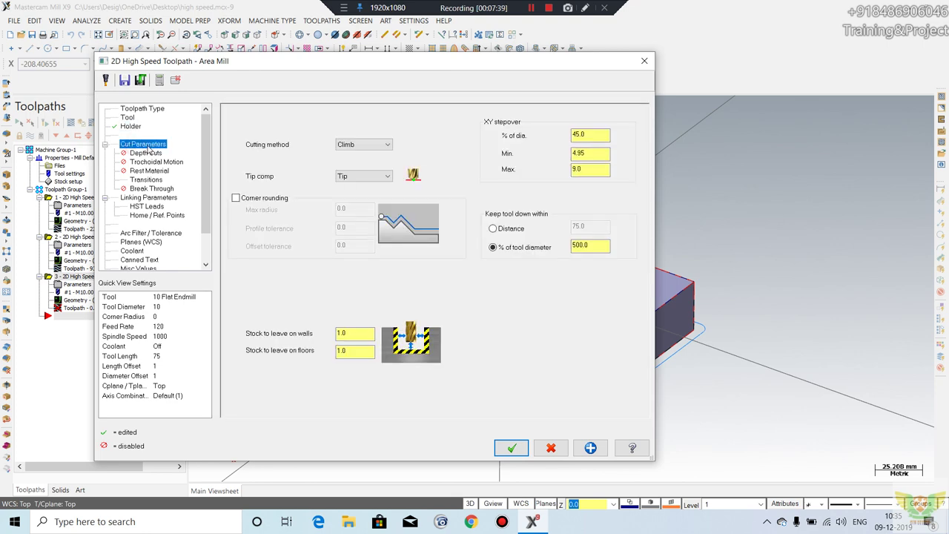
{"action": "left_click", "coordinate": [236, 199]}
{"action": "left_click", "coordinate": [236, 198]}
Step: Set the Area Mill depth to absolute -10 and accept the parameters
{"action": "left_click", "coordinate": [141, 153]}
{"action": "left_click", "coordinate": [148, 161]}
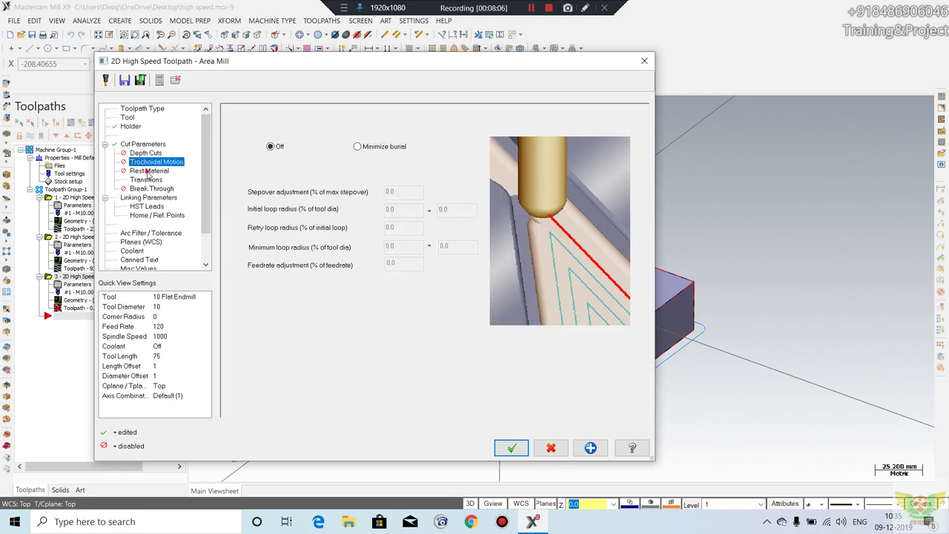
{"action": "left_click", "coordinate": [149, 170]}
{"action": "left_click", "coordinate": [146, 180]}
{"action": "left_click", "coordinate": [148, 197]}
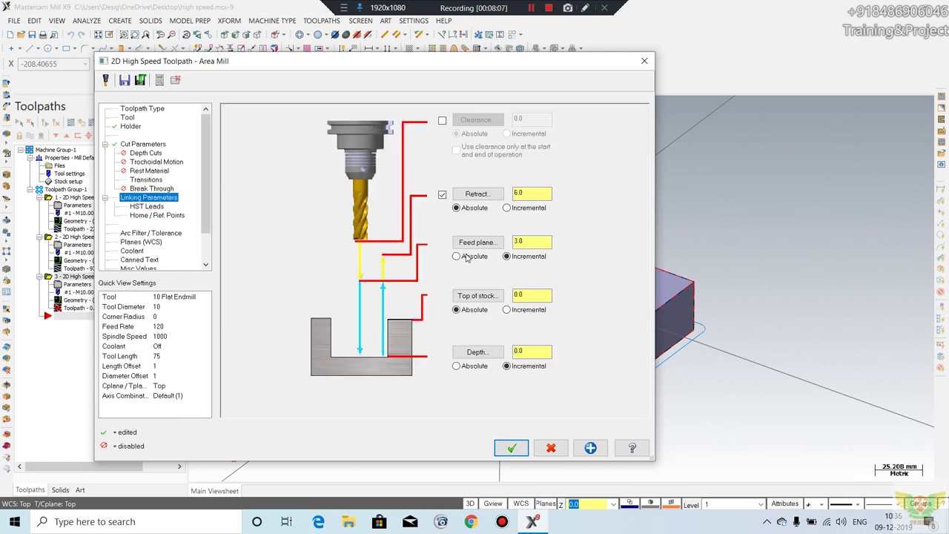
{"action": "left_click", "coordinate": [475, 372]}
{"action": "left_click_drag", "start_coordinate": [497, 348], "coordinate": [448, 271]}
{"action": "left_click", "coordinate": [147, 207]}
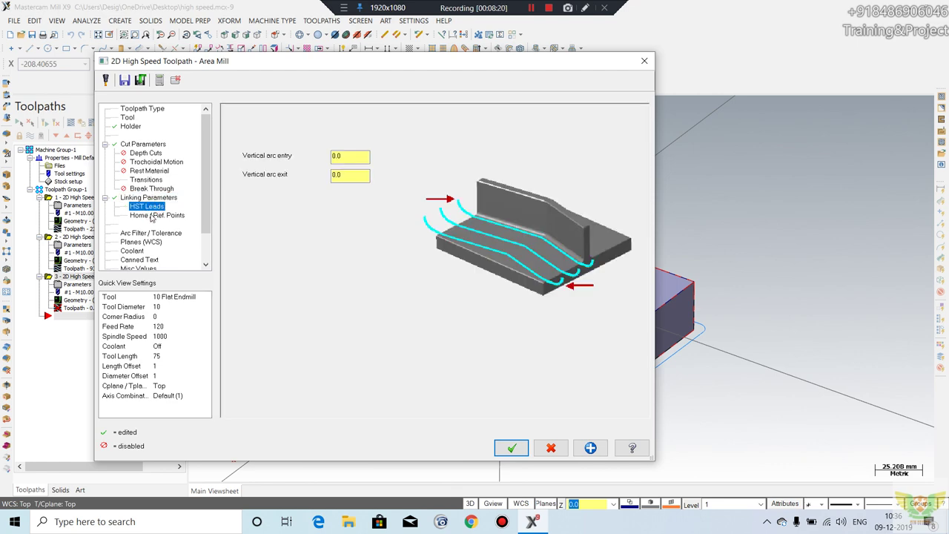
{"action": "left_click", "coordinate": [156, 216]}
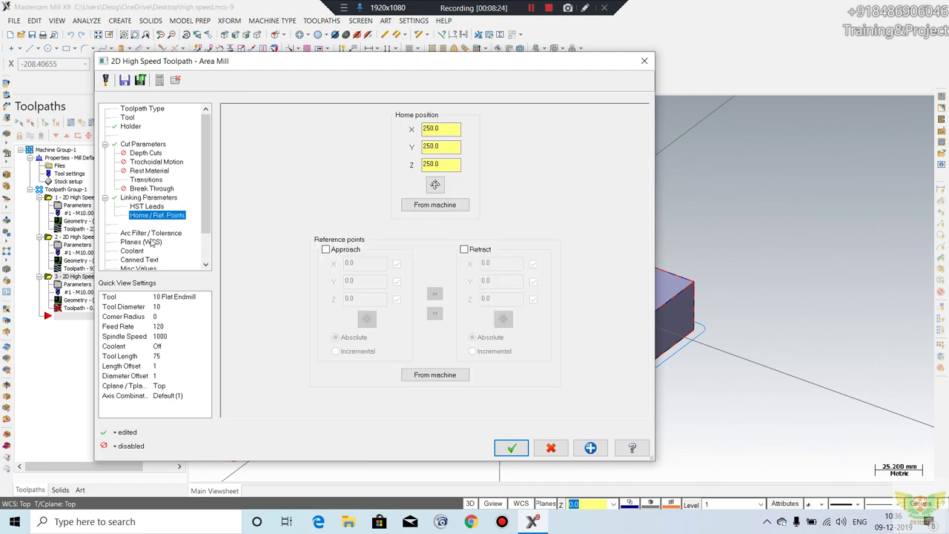
{"action": "left_click", "coordinate": [151, 243]}
{"action": "left_click", "coordinate": [512, 448]}
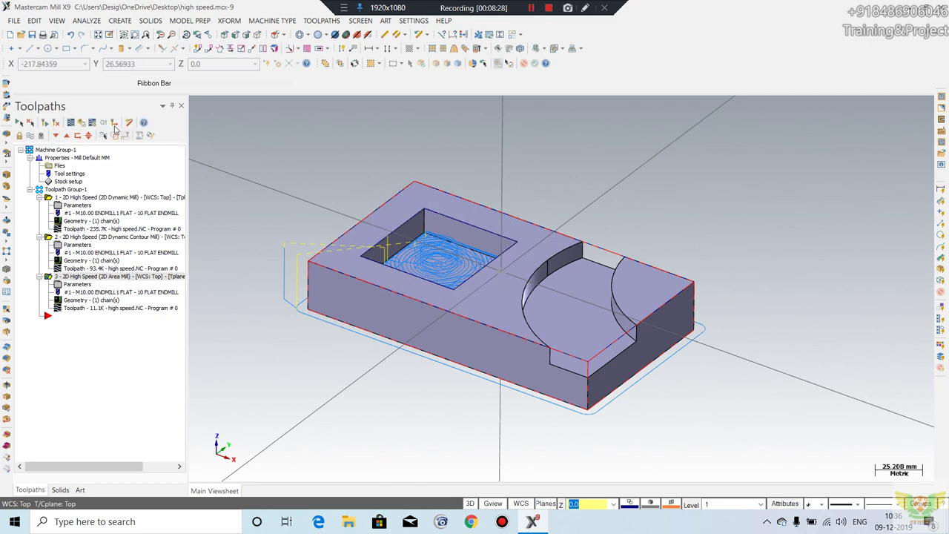
Step: Play and close the backplot of all three toolpaths, then orbit to a flatter isometric view
{"action": "left_click", "coordinate": [70, 123]}
{"action": "left_click", "coordinate": [193, 104]}
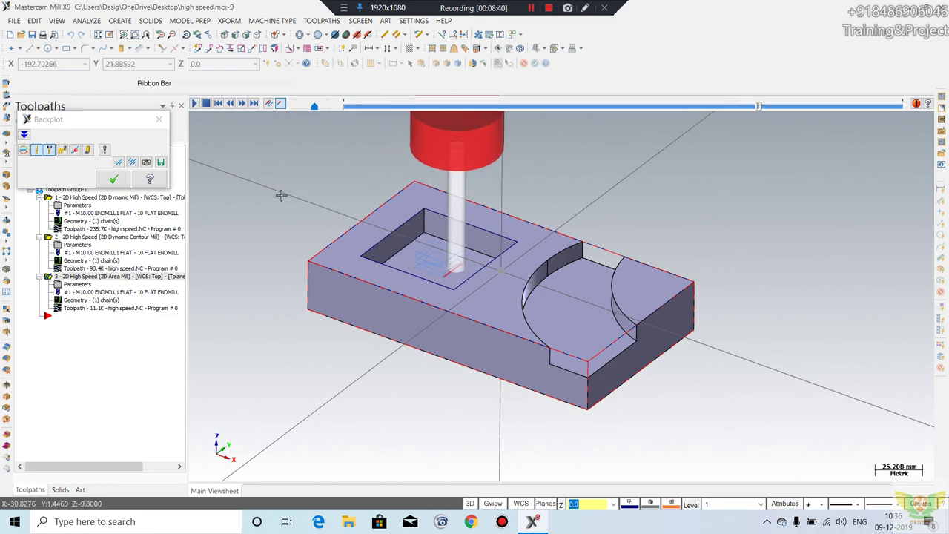
{"action": "scroll", "coordinate": [434, 268], "scroll_direction": "up", "scroll_amount": 2}
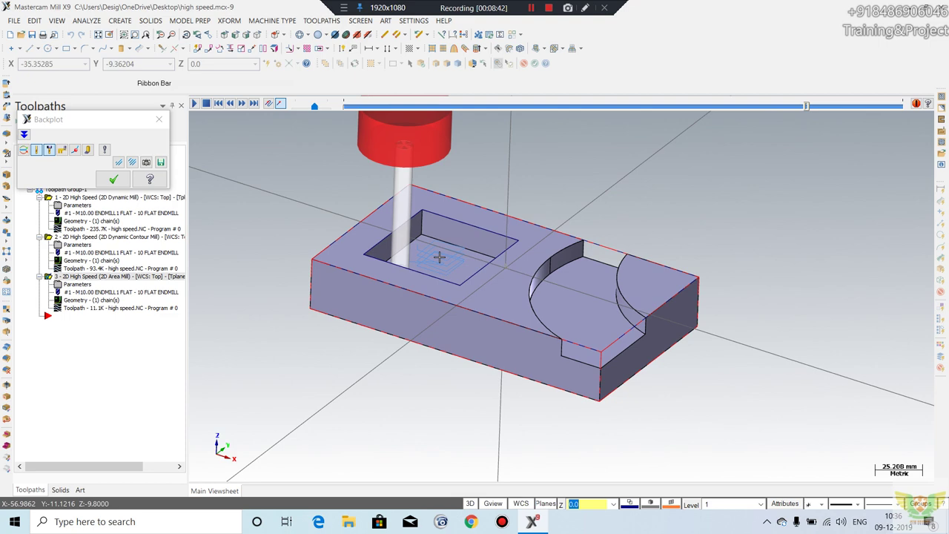
{"action": "scroll", "coordinate": [437, 267], "scroll_direction": "up", "scroll_amount": 4}
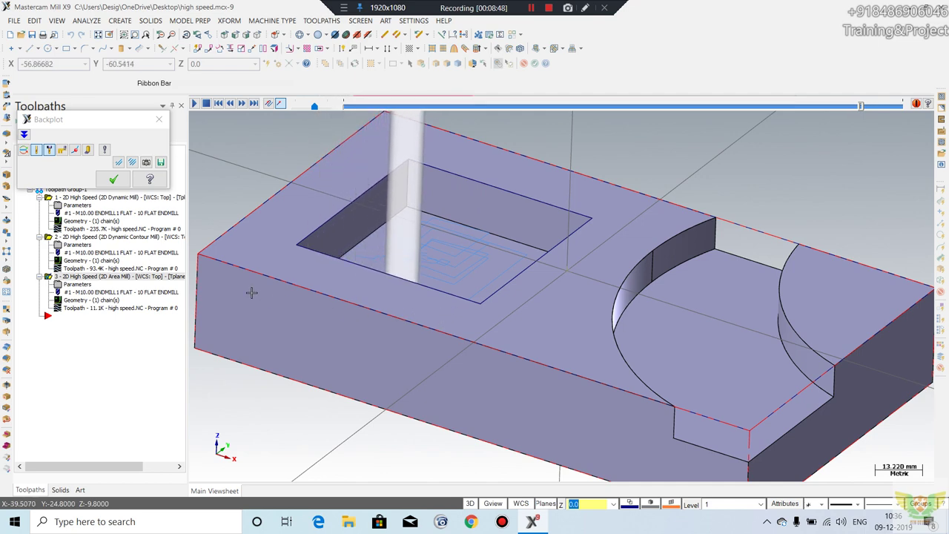
{"action": "left_click", "coordinate": [119, 179]}
{"action": "scroll", "coordinate": [404, 252], "scroll_direction": "down", "scroll_amount": 3}
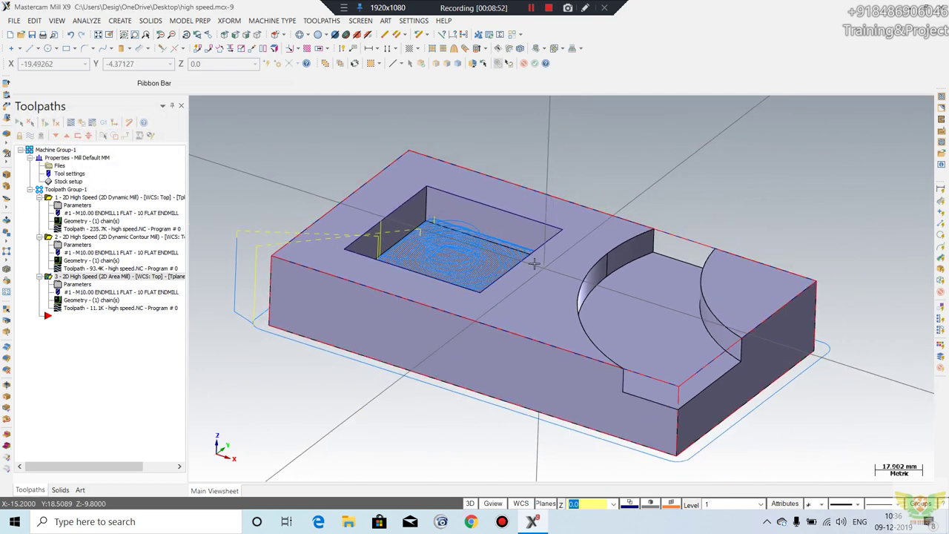
{"action": "middle_click_drag", "start_coordinate": [404, 252], "coordinate": [681, 340]}
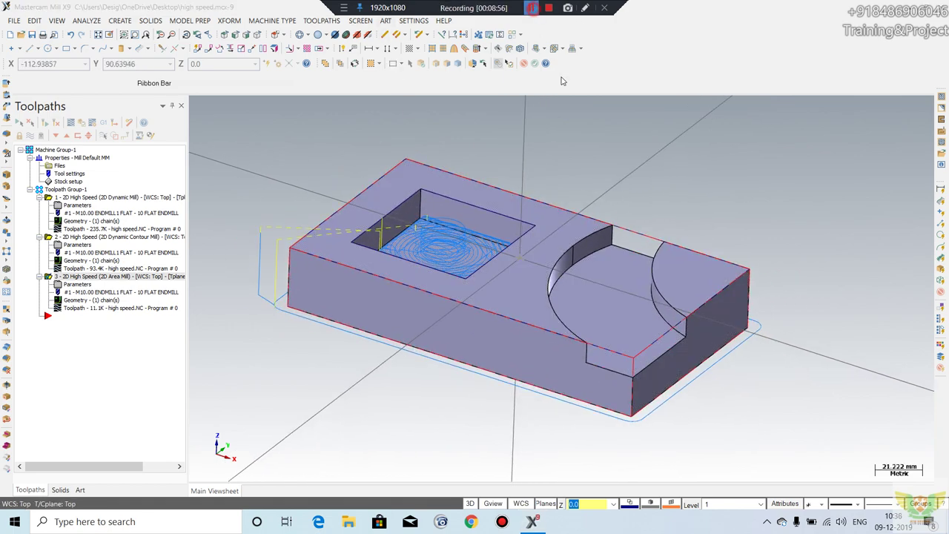
{"action": "scroll", "coordinate": [539, 214], "scroll_direction": "down", "scroll_amount": 2}
{"action": "mouse_move", "coordinate": [539, 214]}
{"action": "middle_mouse_down"}
{"action": "mouse_move", "coordinate": [556, 232]}
{"action": "mouse_move", "coordinate": [547, 249]}
{"action": "middle_mouse_up"}
{"action": "scroll", "coordinate": [556, 232], "scroll_direction": "up", "scroll_amount": 1}
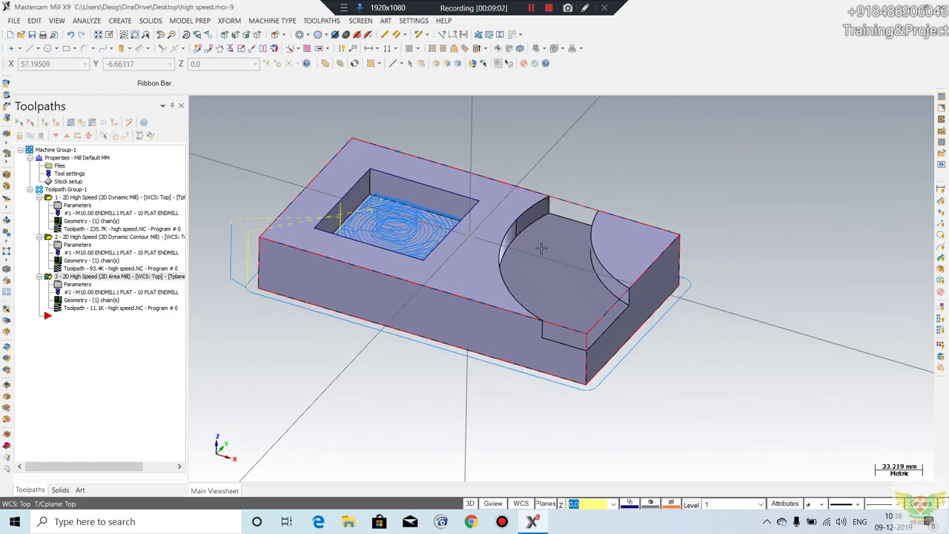
{"action": "left_click", "coordinate": [319, 20]}
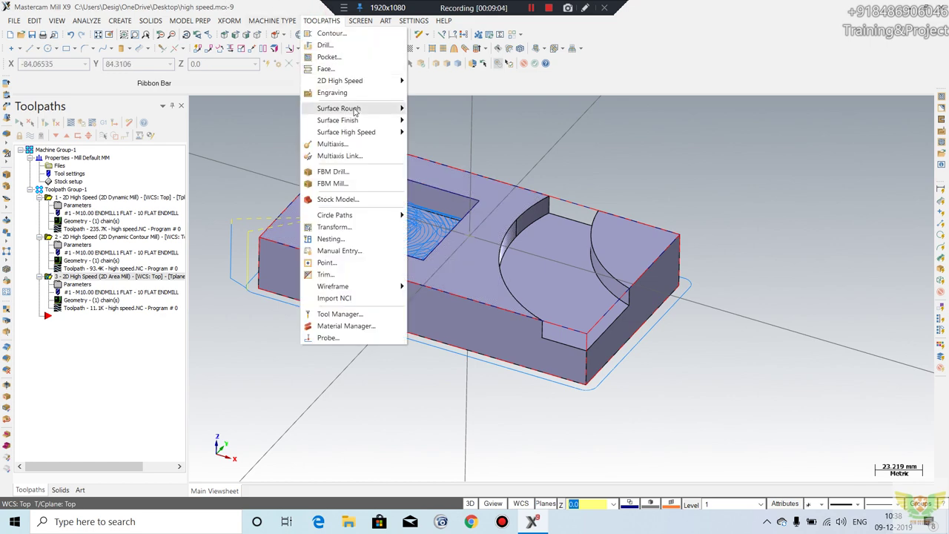
{"action": "mouse_move", "coordinate": [339, 80]}
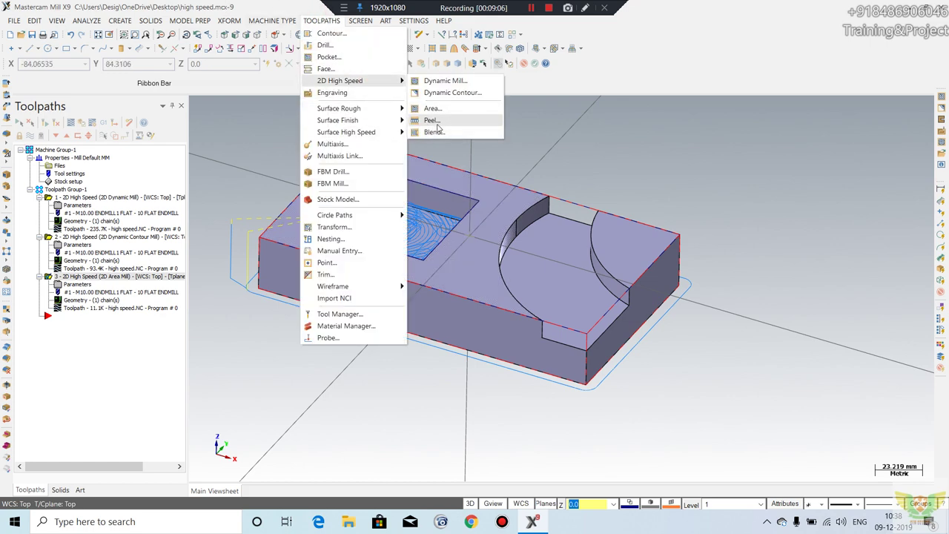
{"action": "left_click", "coordinate": [593, 152]}
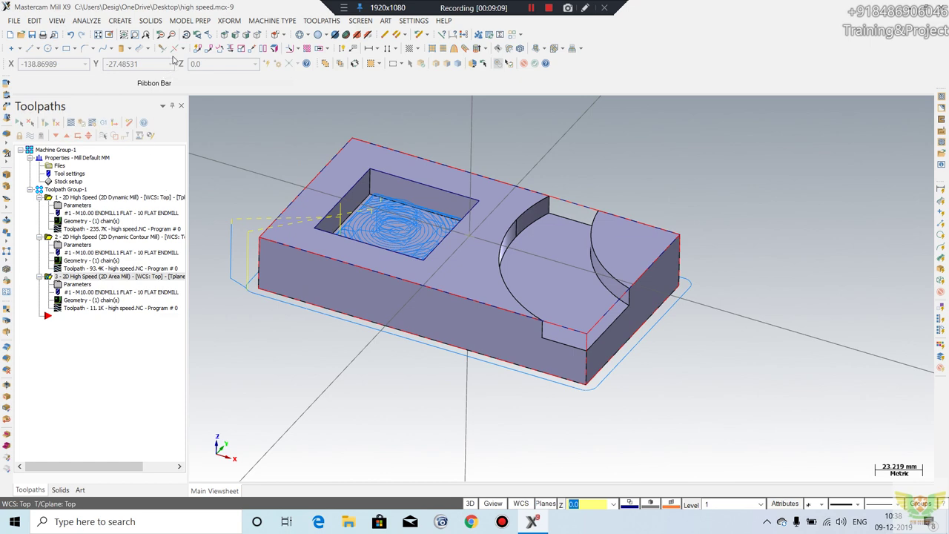
{"action": "left_click", "coordinate": [321, 20]}
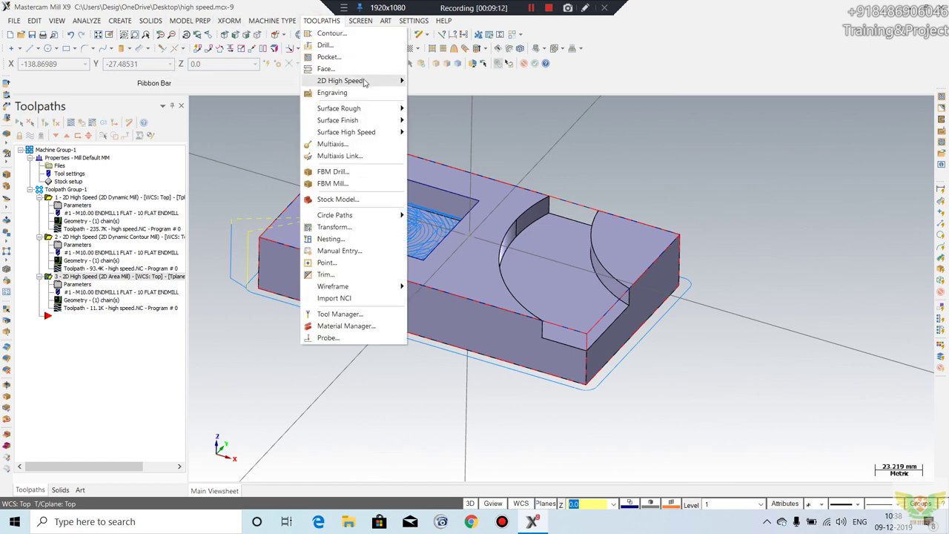
{"action": "left_click", "coordinate": [378, 126]}
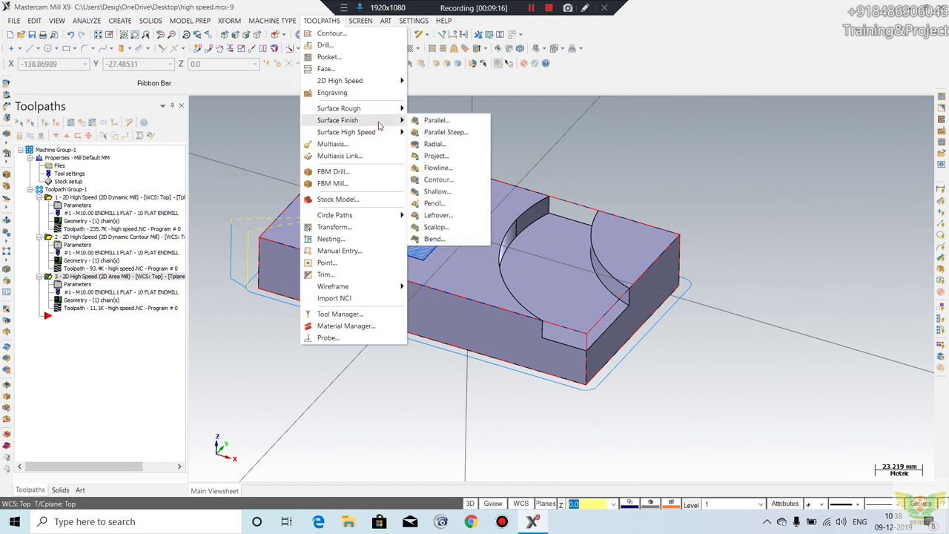
{"action": "left_click", "coordinate": [371, 131]}
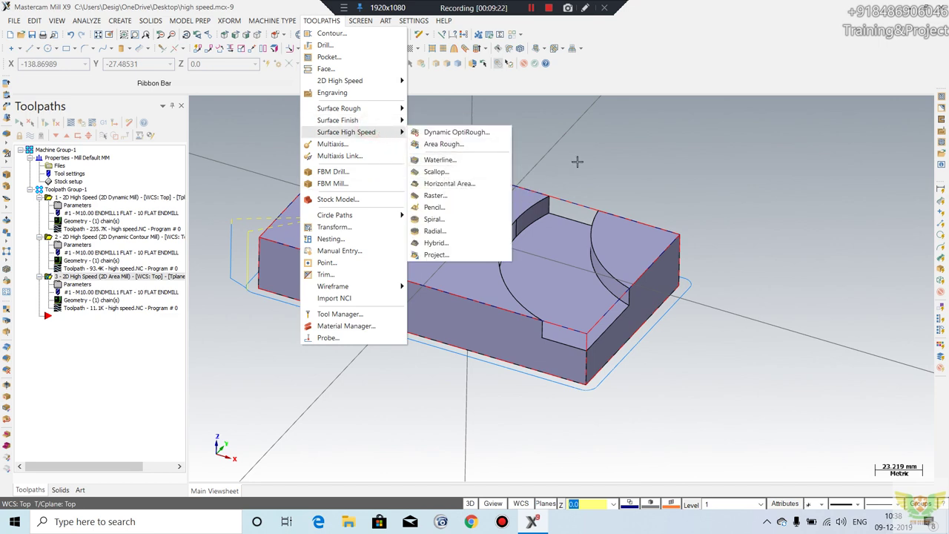
{"action": "mouse_move", "coordinate": [347, 132]}
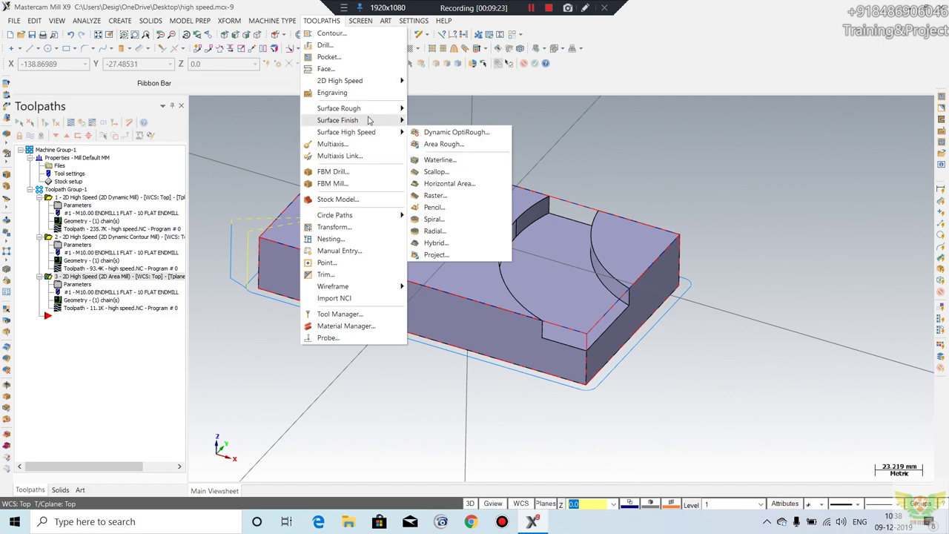
{"action": "left_click", "coordinate": [369, 109]}
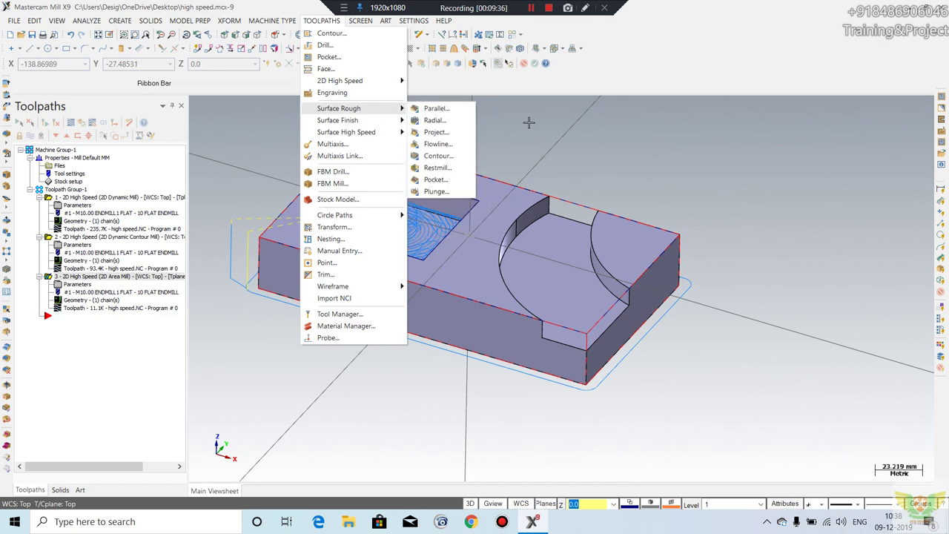
{"action": "left_click", "coordinate": [577, 136]}
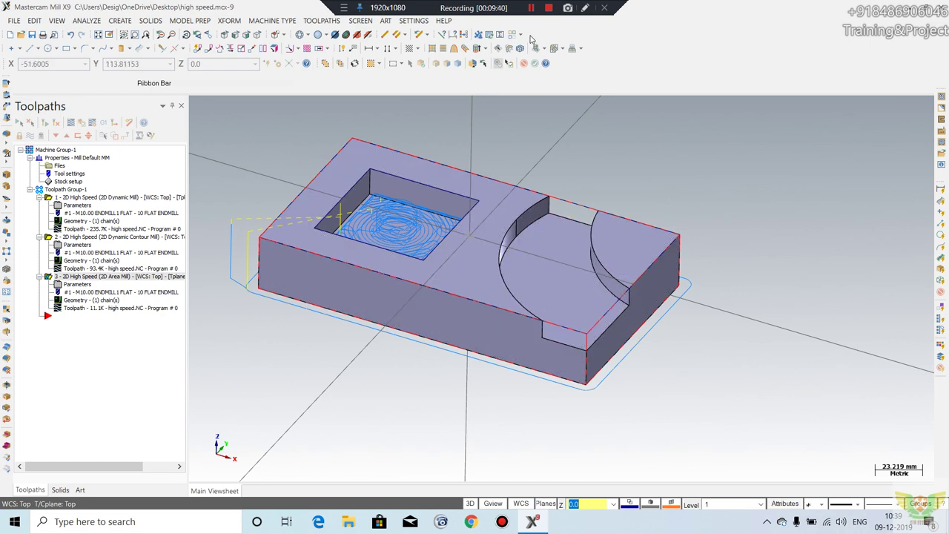
{"action": "left_click", "coordinate": [529, 8]}
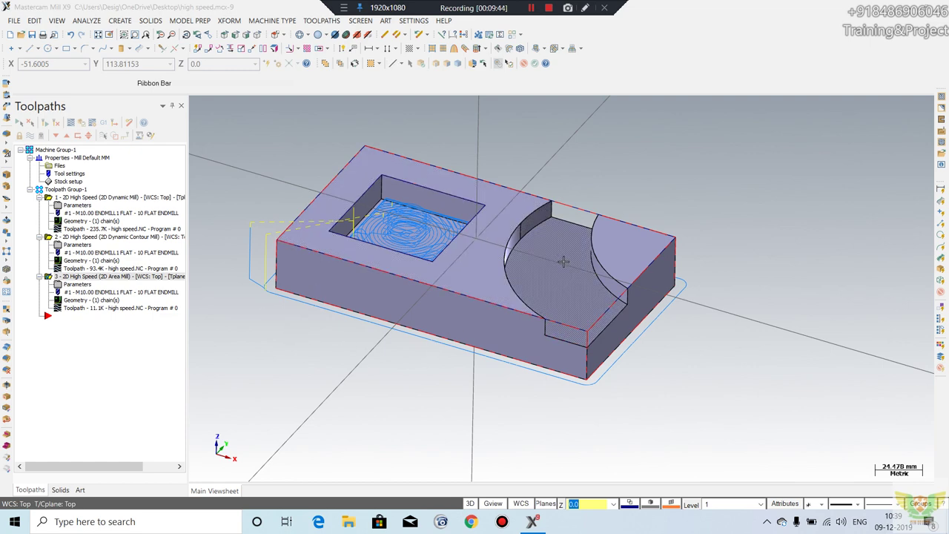
Step: Create a silhouette boundary from the arc slot's floor face
{"action": "left_click", "coordinate": [561, 258]}
{"action": "left_click", "coordinate": [120, 20]}
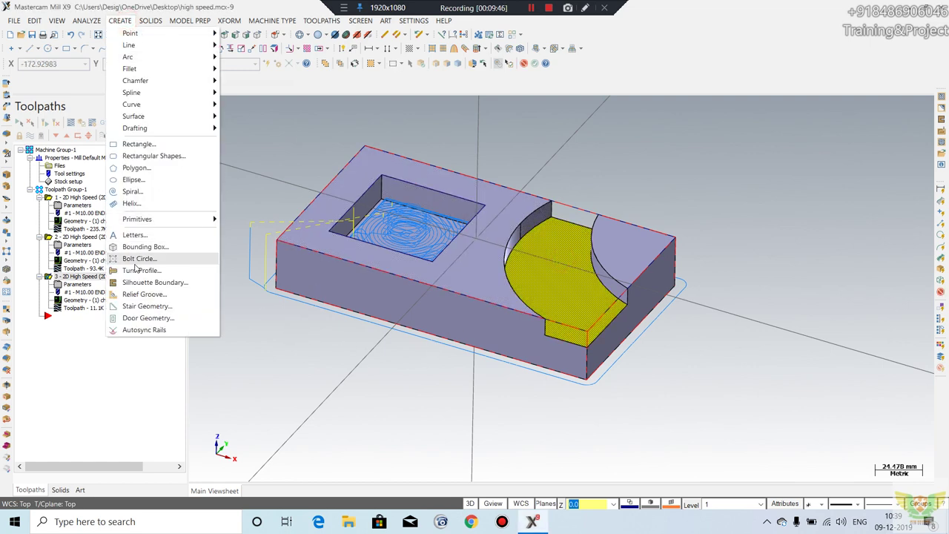
{"action": "left_click", "coordinate": [133, 279]}
{"action": "left_click", "coordinate": [76, 270]}
{"action": "middle_click_drag", "start_coordinate": [452, 279], "coordinate": [599, 224]}
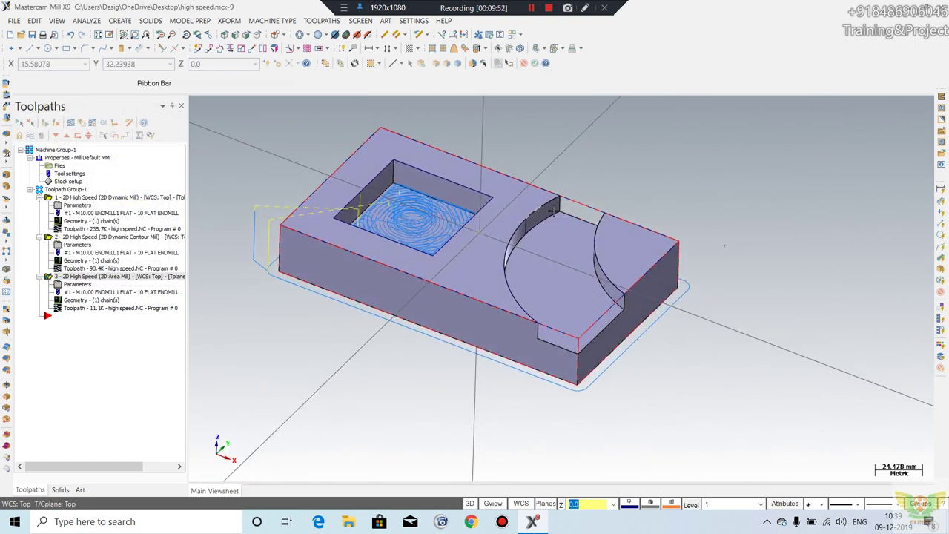
{"action": "scroll", "coordinate": [576, 203], "scroll_direction": "up", "scroll_amount": 1}
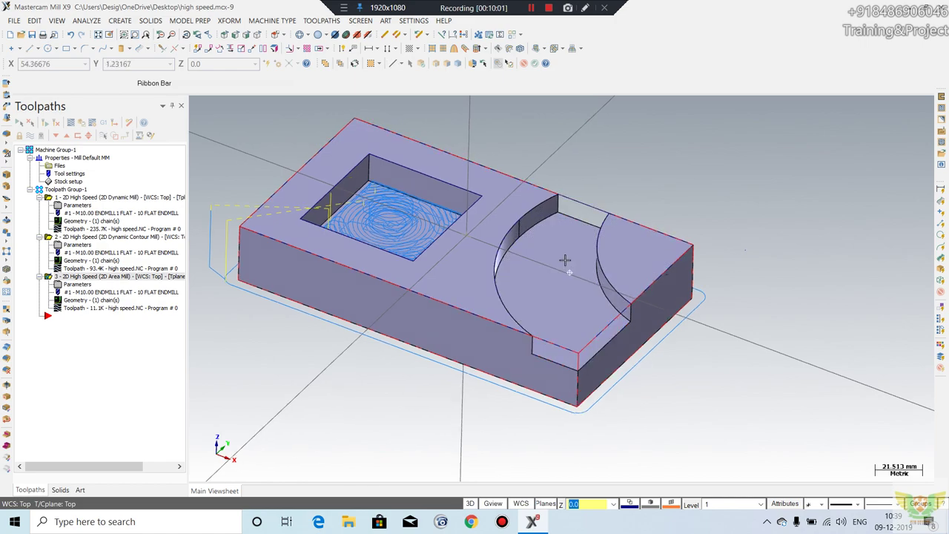
{"action": "middle_click_drag", "start_coordinate": [566, 263], "coordinate": [561, 269]}
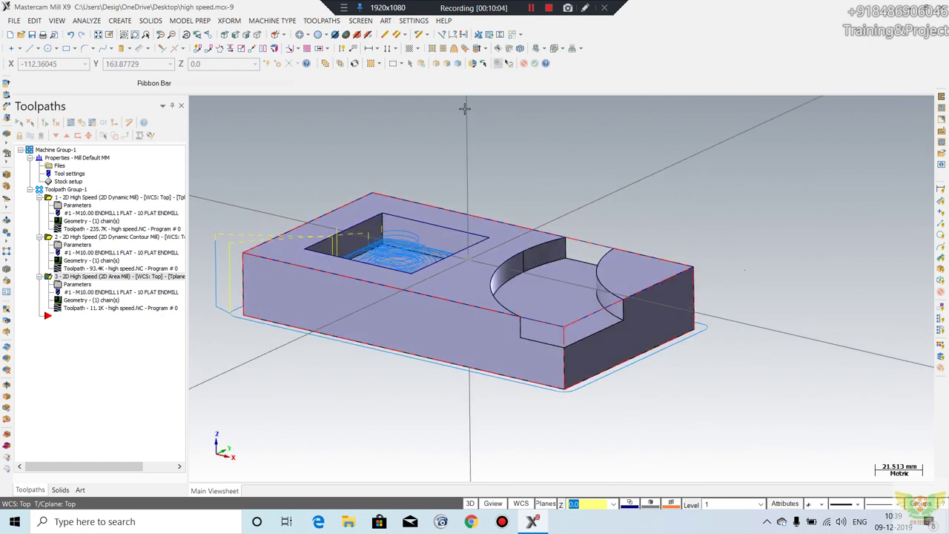
{"action": "left_click", "coordinate": [320, 21]}
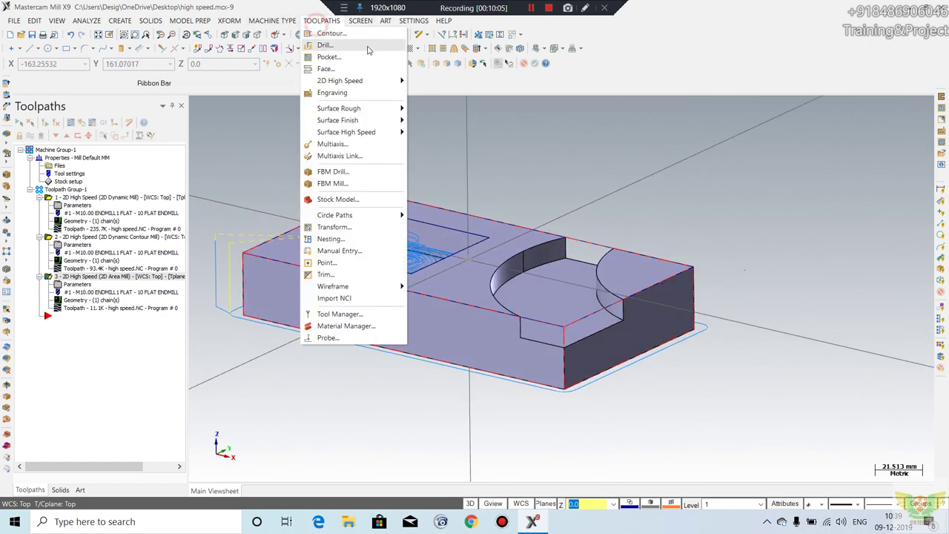
{"action": "left_click", "coordinate": [380, 78]}
{"action": "left_click", "coordinate": [435, 120]}
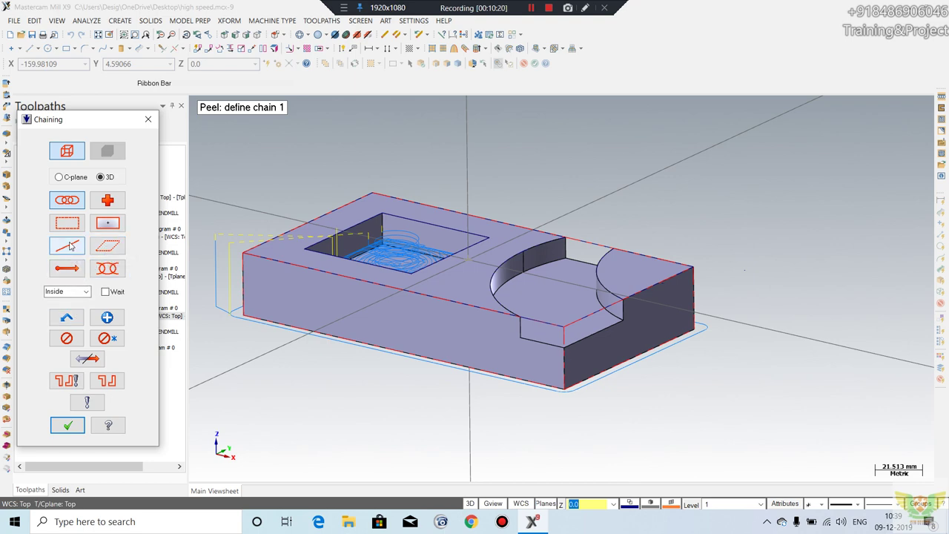
{"action": "left_click", "coordinate": [71, 247]}
{"action": "middle_click_drag", "start_coordinate": [445, 312], "coordinate": [489, 297]}
{"action": "left_click", "coordinate": [493, 302]}
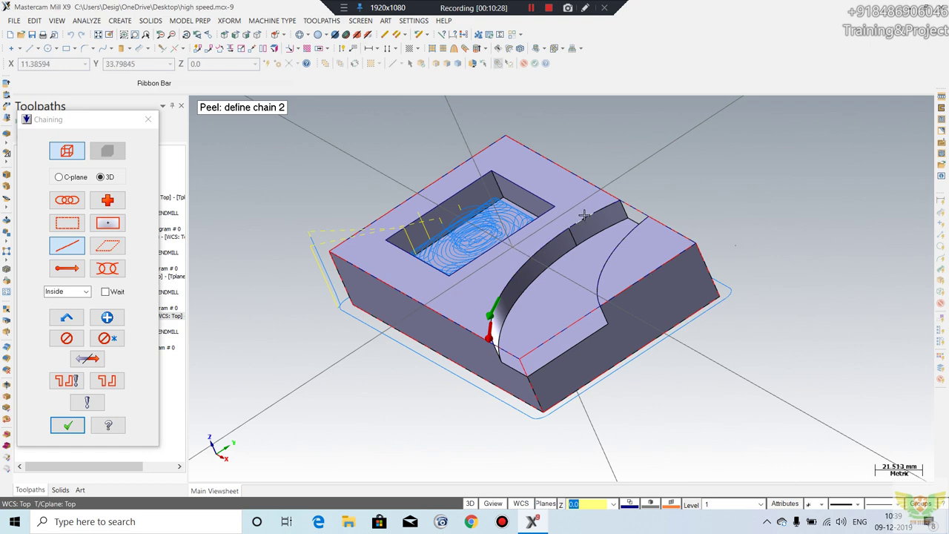
{"action": "left_click", "coordinate": [501, 288]}
{"action": "left_click", "coordinate": [504, 285]}
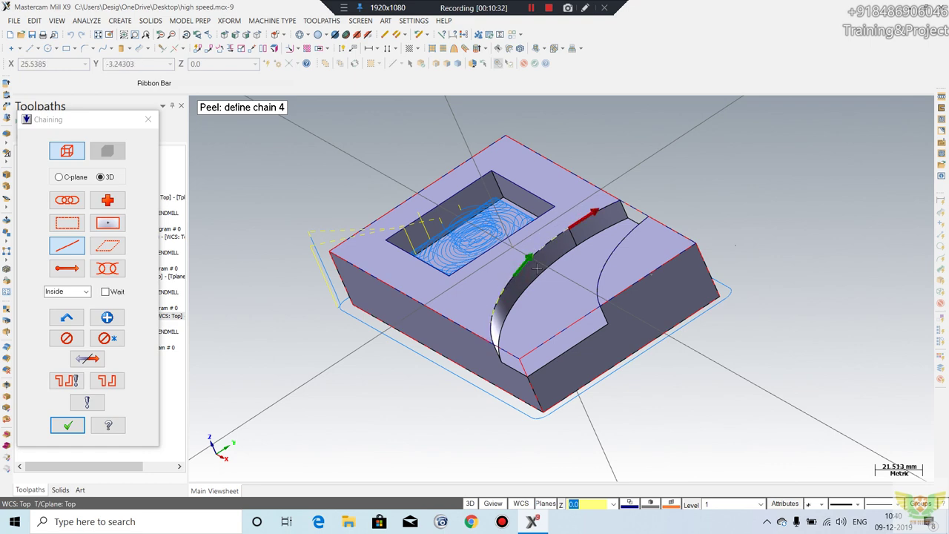
{"action": "middle_click_drag", "start_coordinate": [534, 265], "coordinate": [489, 342]}
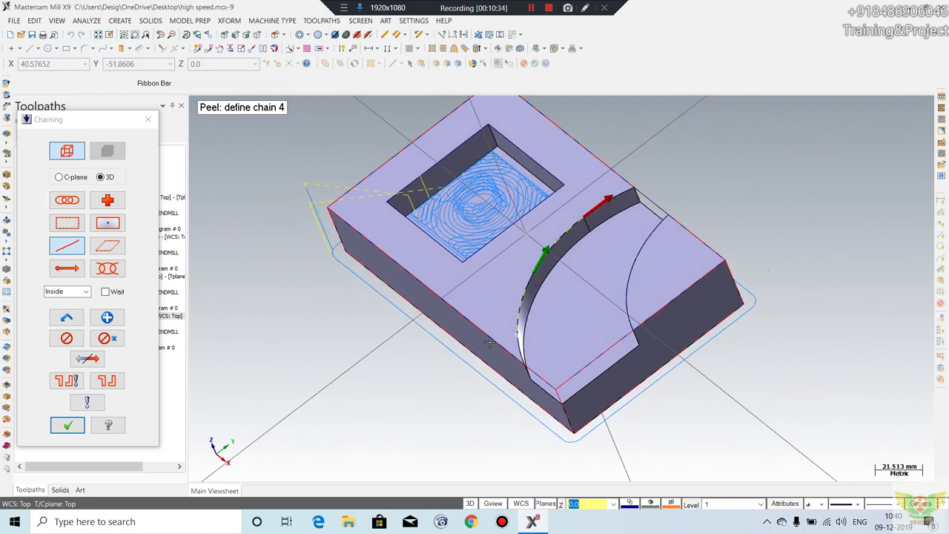
{"action": "left_click", "coordinate": [519, 341]}
{"action": "mouse_move", "coordinate": [561, 303]}
{"action": "middle_mouse_down"}
{"action": "mouse_move", "coordinate": [621, 300]}
{"action": "mouse_move", "coordinate": [532, 281]}
{"action": "mouse_move", "coordinate": [260, 190]}
{"action": "middle_mouse_up"}
{"action": "left_click", "coordinate": [530, 280]}
{"action": "left_click", "coordinate": [148, 118]}
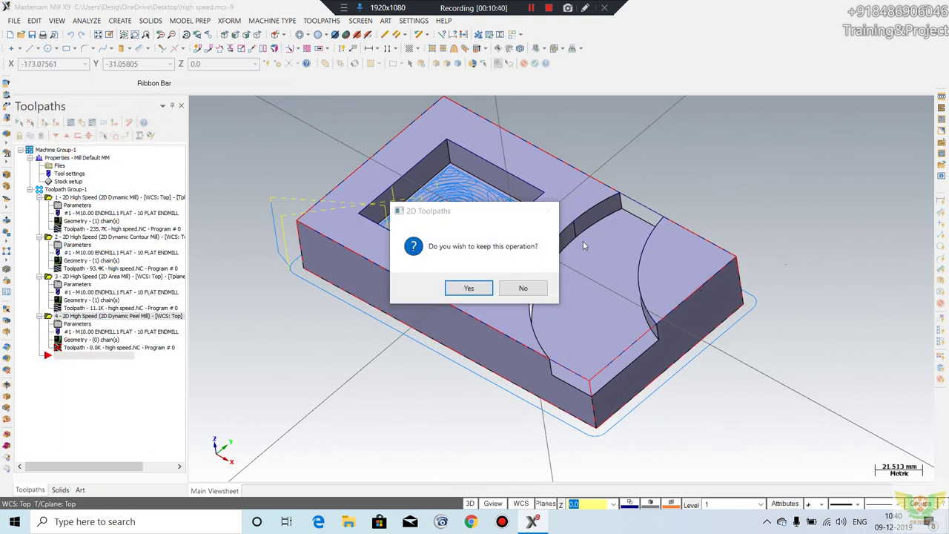
{"action": "left_click", "coordinate": [537, 291]}
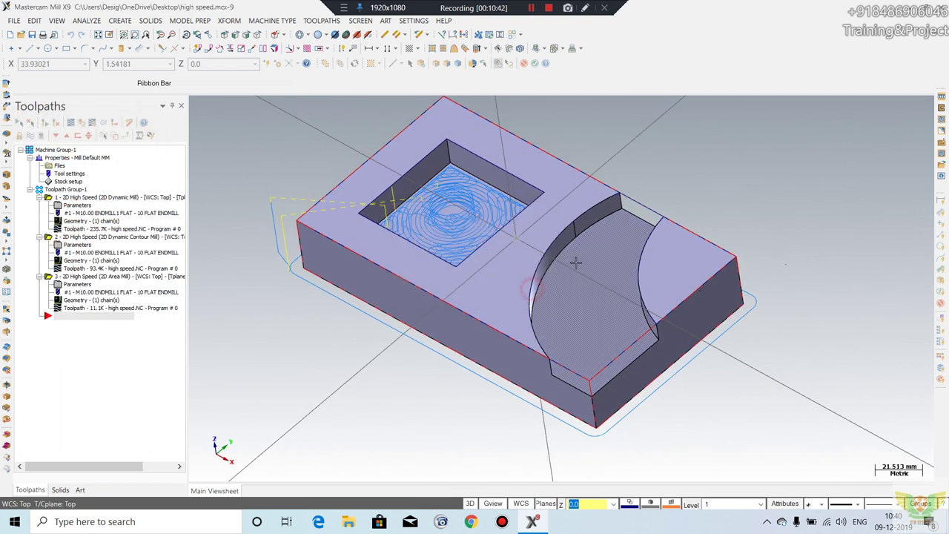
{"action": "middle_click_drag", "start_coordinate": [545, 274], "coordinate": [556, 239]}
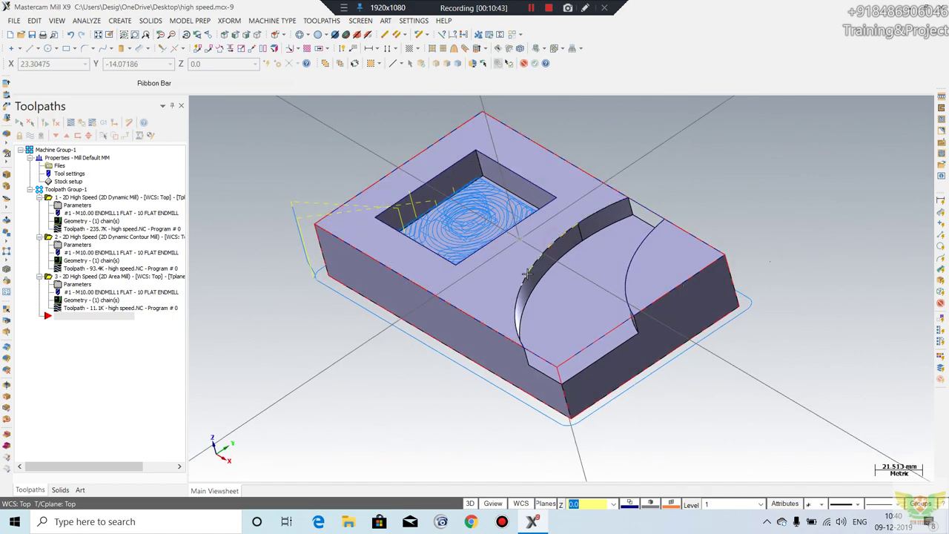
{"action": "left_click", "coordinate": [531, 7]}
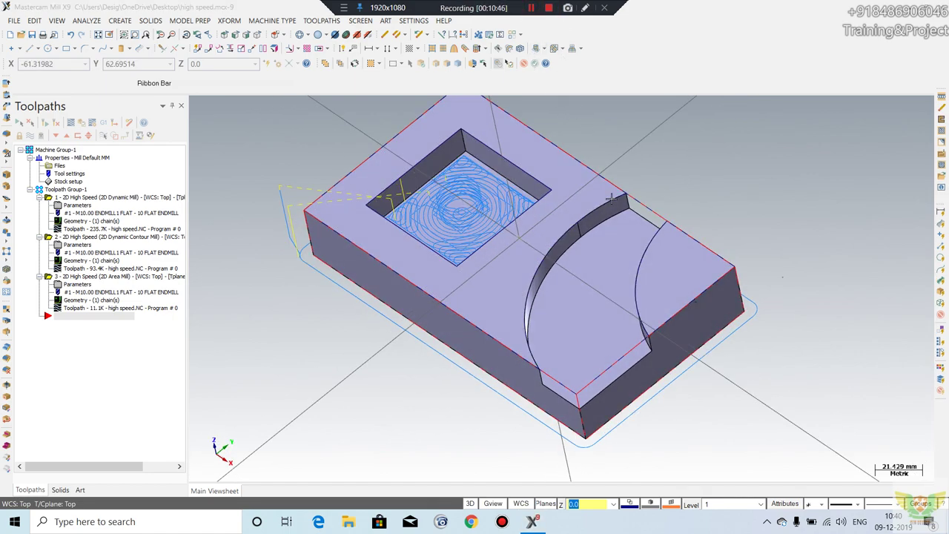
{"action": "middle_click_drag", "start_coordinate": [663, 210], "coordinate": [653, 187]}
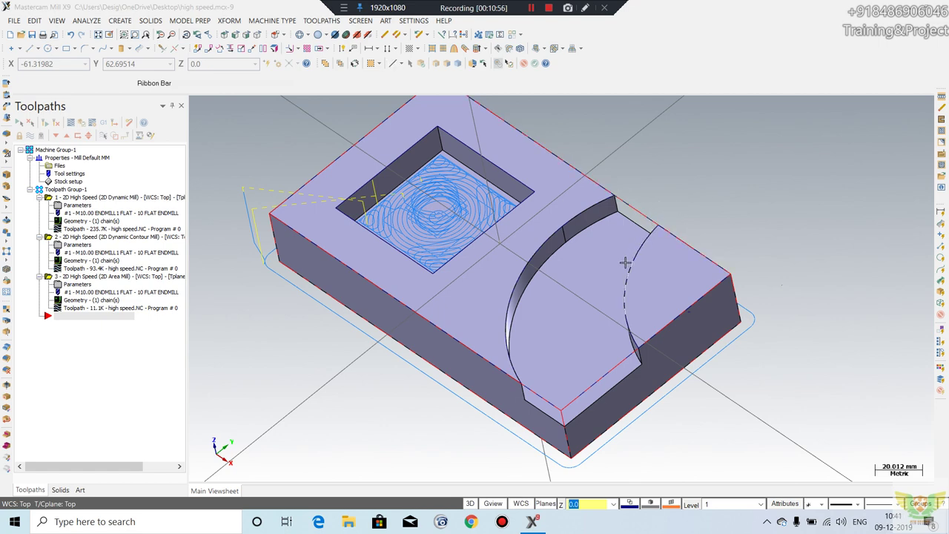
{"action": "middle_click_drag", "start_coordinate": [576, 339], "coordinate": [579, 310]}
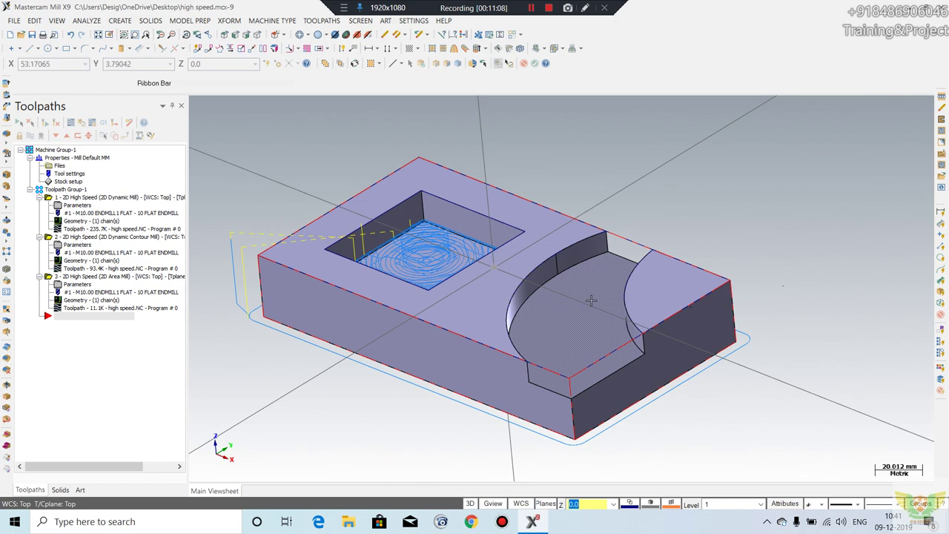
{"action": "middle_click_drag", "start_coordinate": [656, 197], "coordinate": [625, 210]}
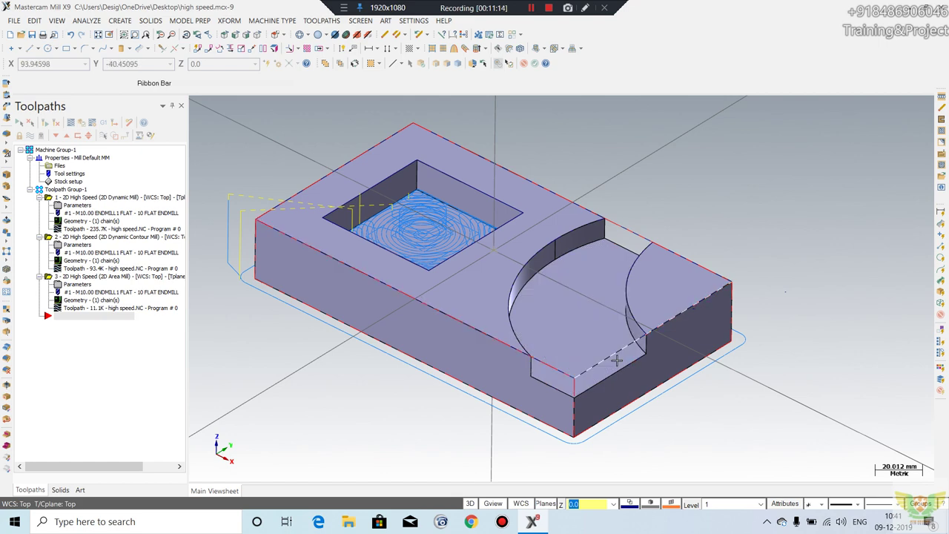
Step: Start a Peel toolpath on the slot's two arcs, then cancel and discard it
{"action": "left_click", "coordinate": [323, 20]}
{"action": "left_click", "coordinate": [356, 80]}
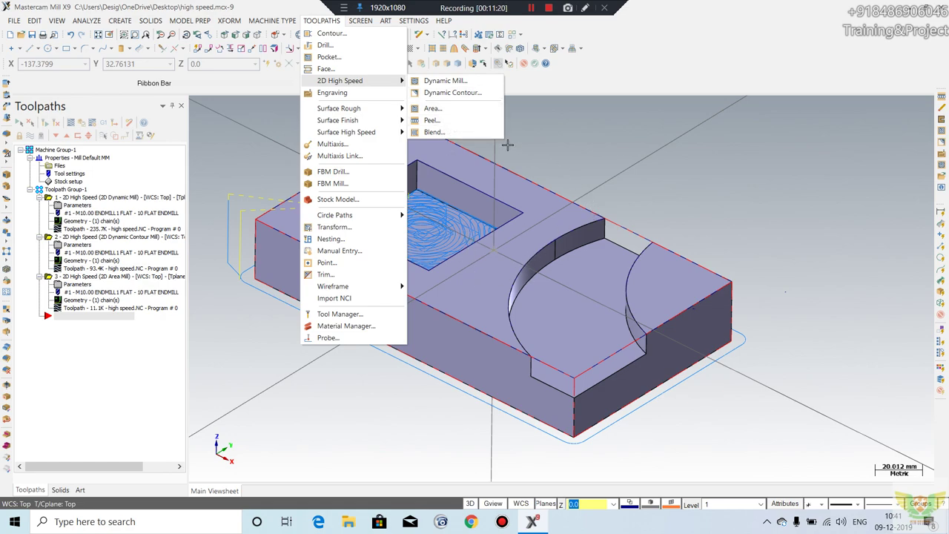
{"action": "left_click", "coordinate": [458, 120]}
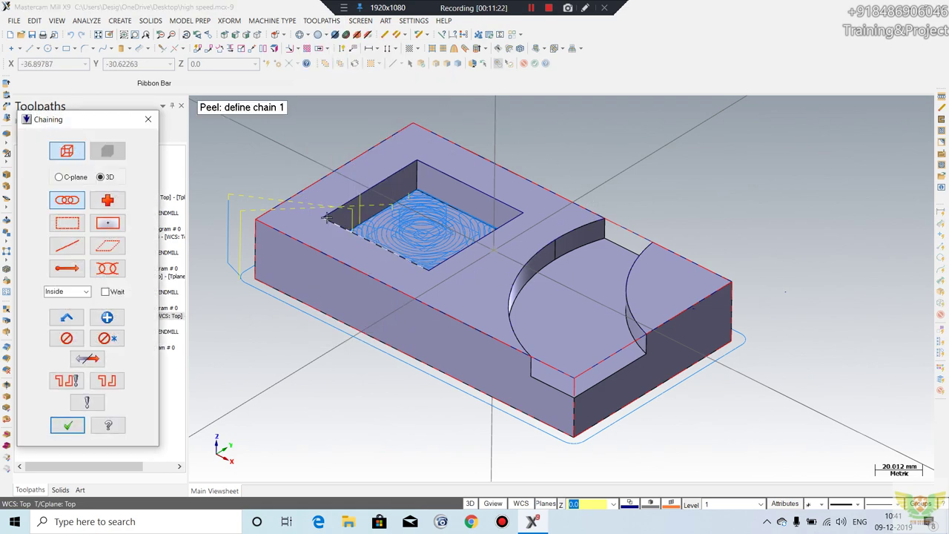
{"action": "left_click", "coordinate": [508, 313]}
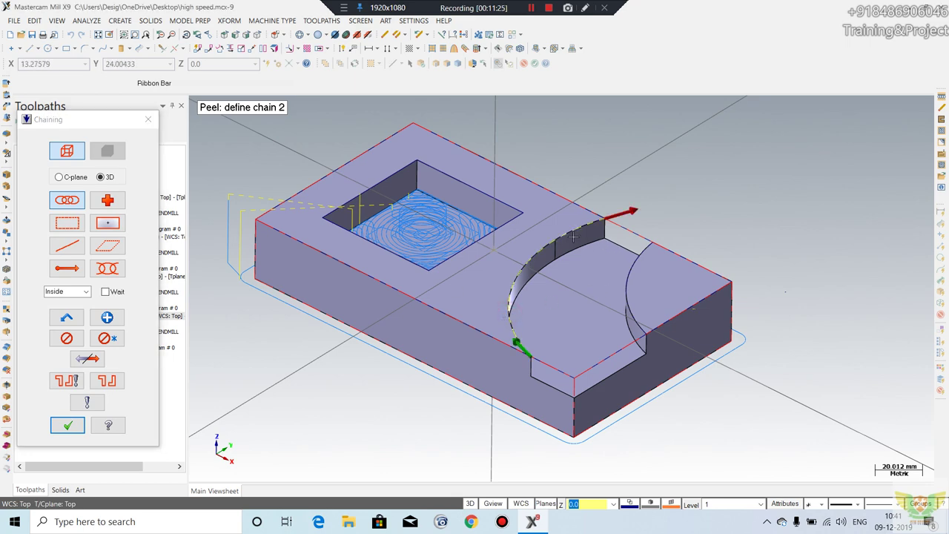
{"action": "left_click", "coordinate": [629, 270]}
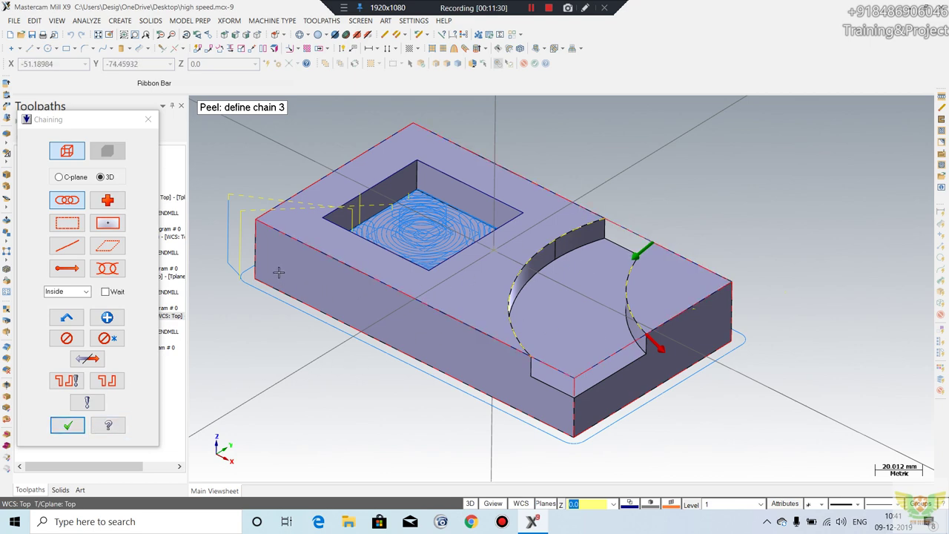
{"action": "key", "text": "Escape"}
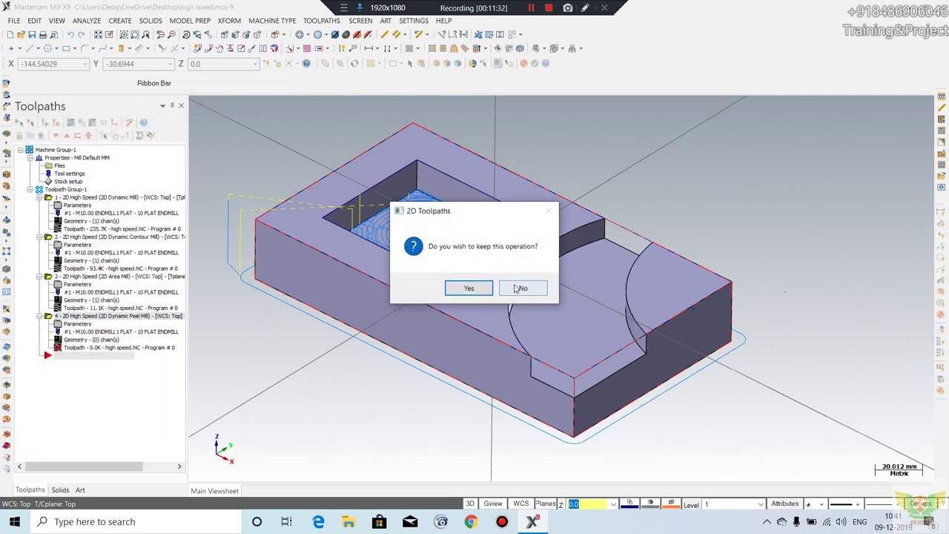
{"action": "left_click", "coordinate": [516, 290]}
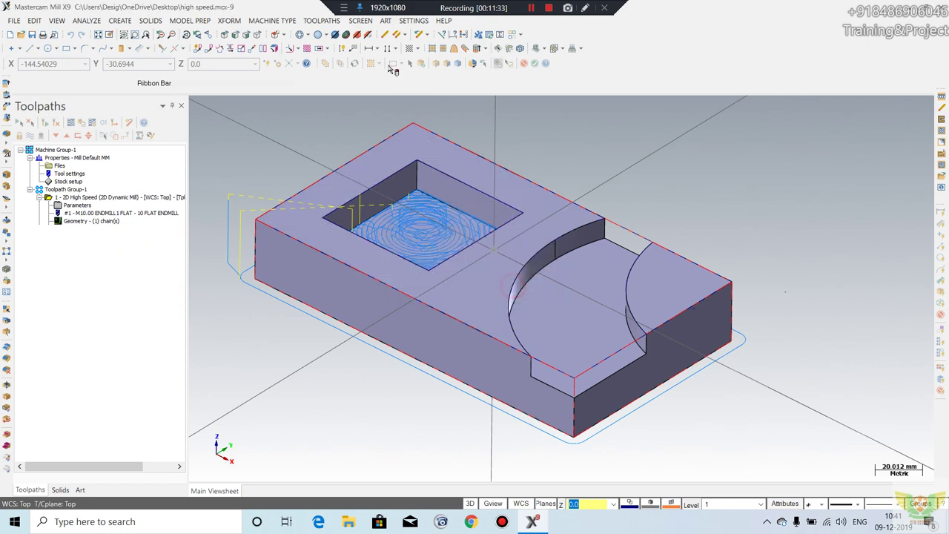
Step: Restart the Peel toolpath and chain the slot's left and right arc edges
{"action": "left_click", "coordinate": [321, 20]}
{"action": "left_click", "coordinate": [374, 80]}
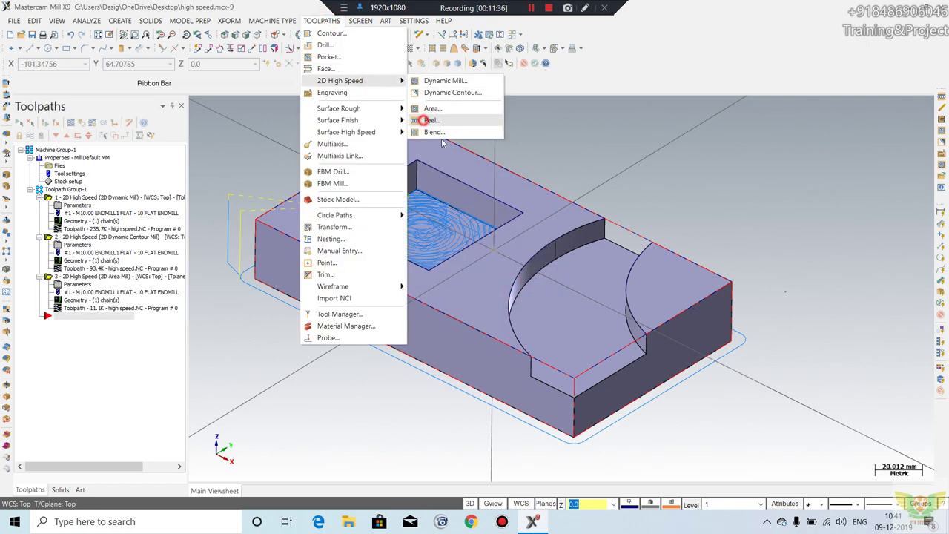
{"action": "left_click", "coordinate": [430, 119]}
{"action": "left_click", "coordinate": [599, 226]}
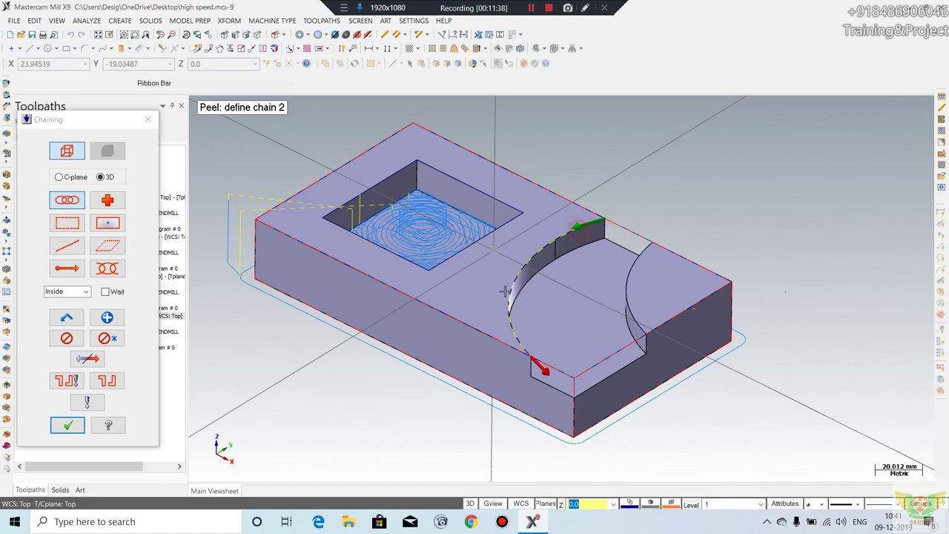
{"action": "left_click", "coordinate": [643, 250]}
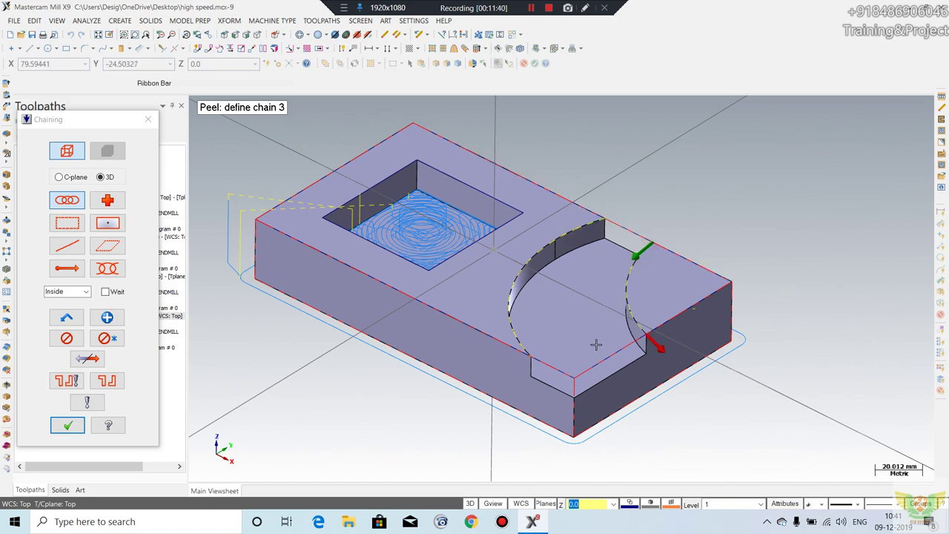
{"action": "left_click", "coordinate": [67, 425]}
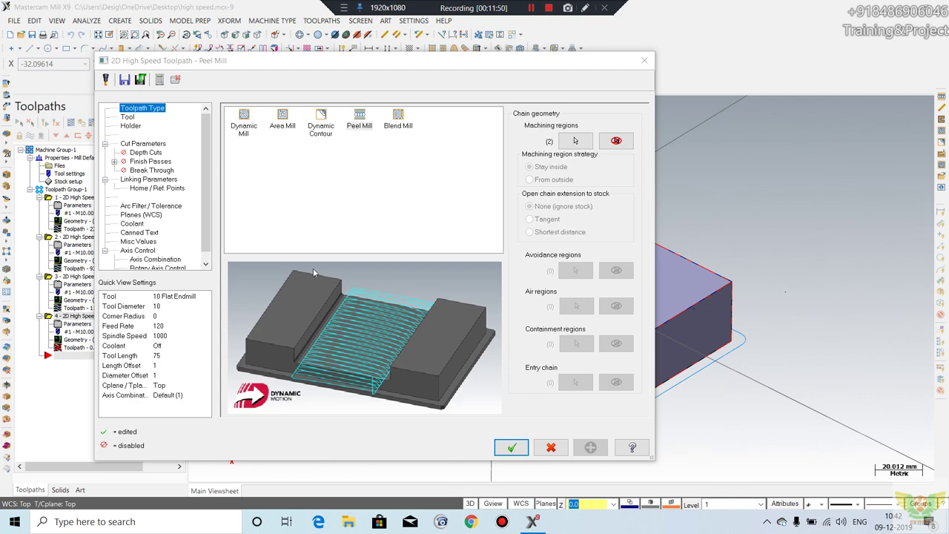
Step: Keep Dynamic peel cutting style, Climb cutting, Tip compensation and a 2.5 stepover
{"action": "left_click", "coordinate": [128, 116]}
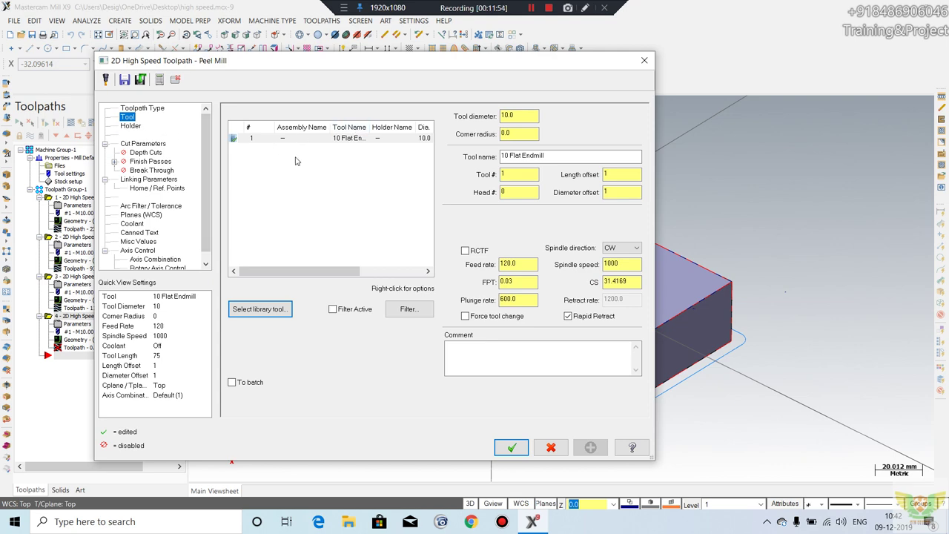
{"action": "left_click", "coordinate": [131, 126]}
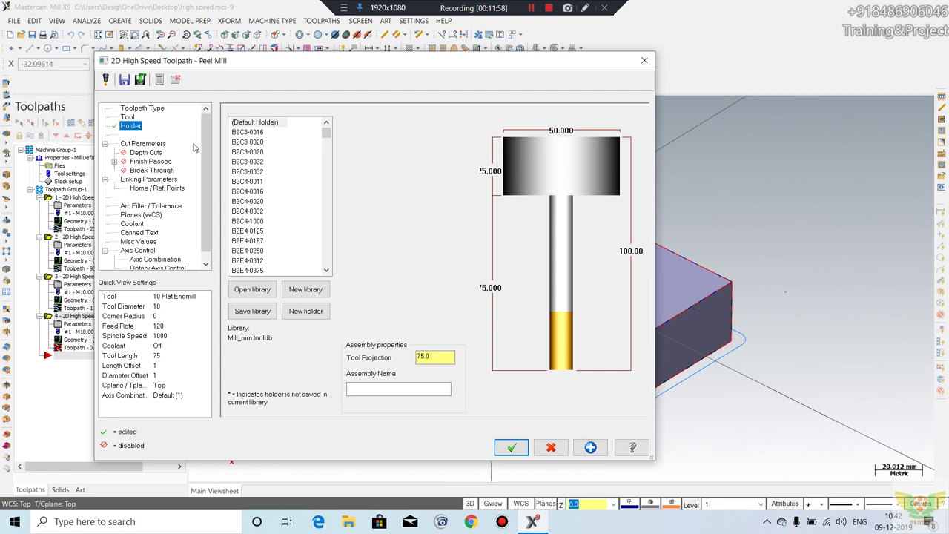
{"action": "left_click", "coordinate": [147, 144]}
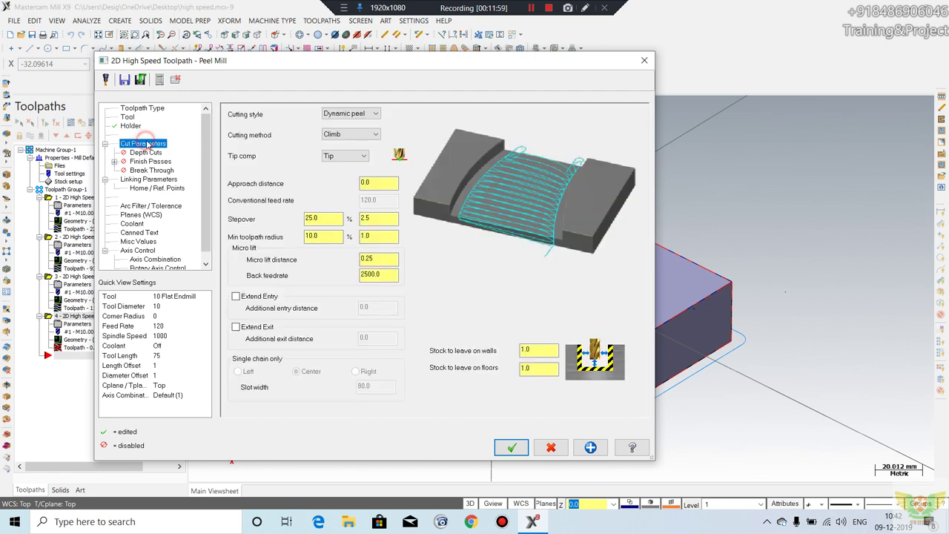
{"action": "left_click", "coordinate": [360, 116]}
{"action": "left_click", "coordinate": [363, 113]}
{"action": "left_click", "coordinate": [363, 113]}
{"action": "left_click", "coordinate": [349, 128]}
{"action": "left_click", "coordinate": [355, 115]}
{"action": "left_click", "coordinate": [342, 128]}
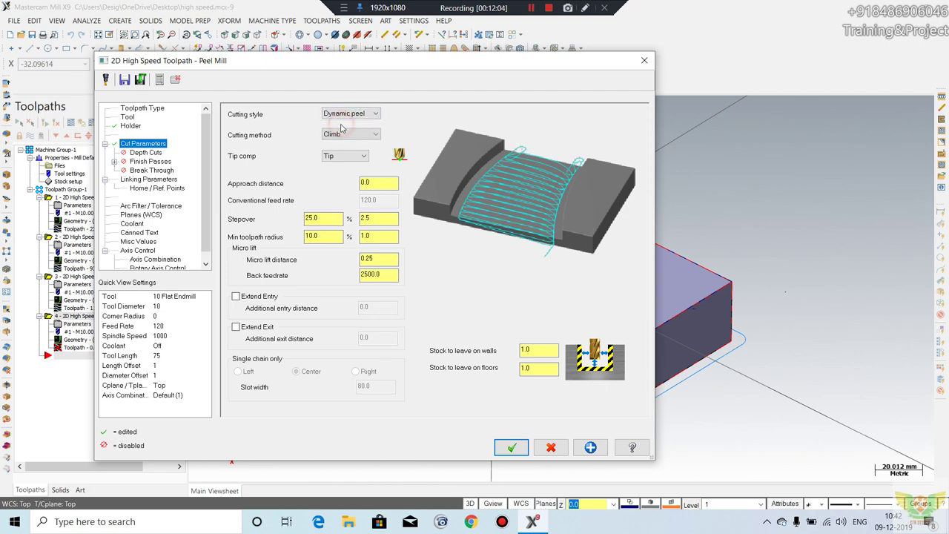
{"action": "left_click", "coordinate": [346, 133]}
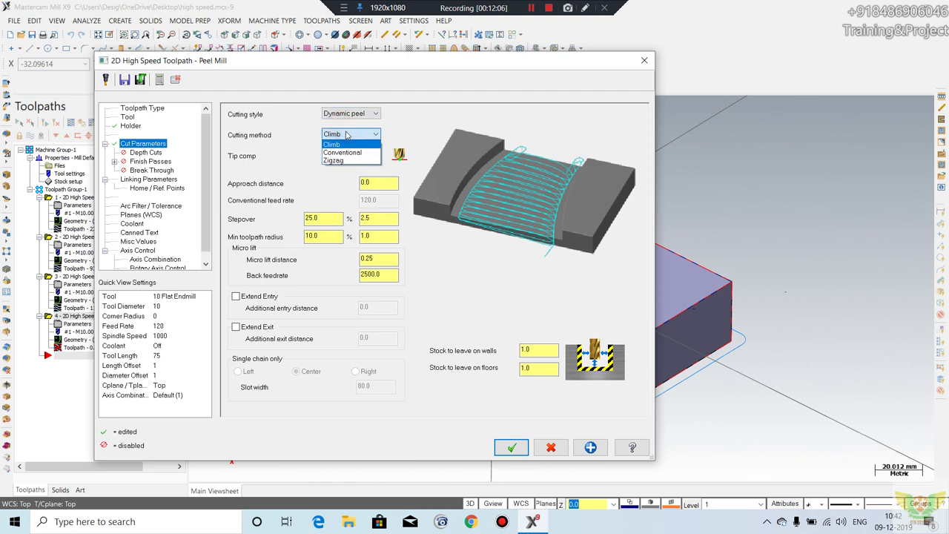
{"action": "left_click", "coordinate": [345, 134]}
{"action": "left_click", "coordinate": [350, 155]}
{"action": "left_click", "coordinate": [347, 155]}
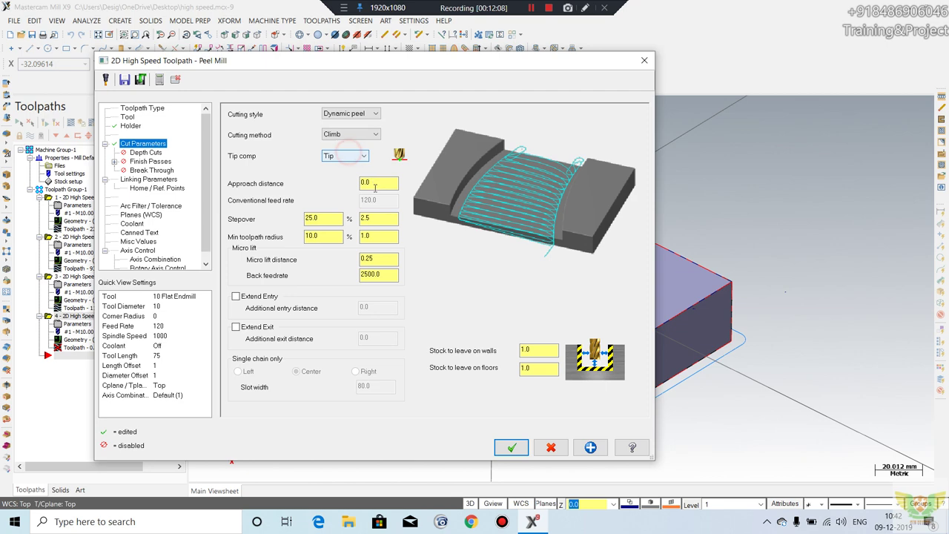
{"action": "left_click", "coordinate": [378, 218]}
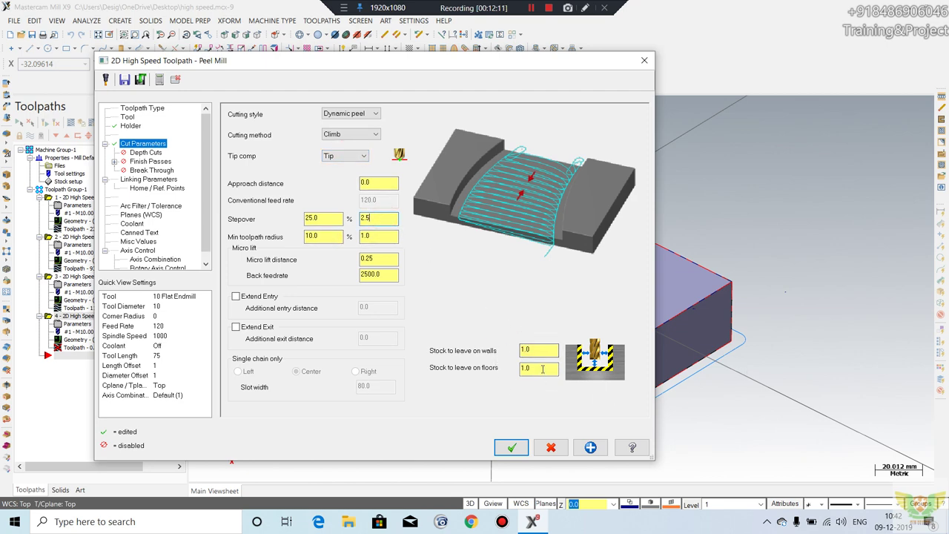
Step: Leave the Peel Mill finish pass turned off
{"action": "left_click", "coordinate": [146, 152]}
{"action": "left_click", "coordinate": [148, 161]}
{"action": "left_click", "coordinate": [145, 171]}
{"action": "left_click", "coordinate": [148, 161]}
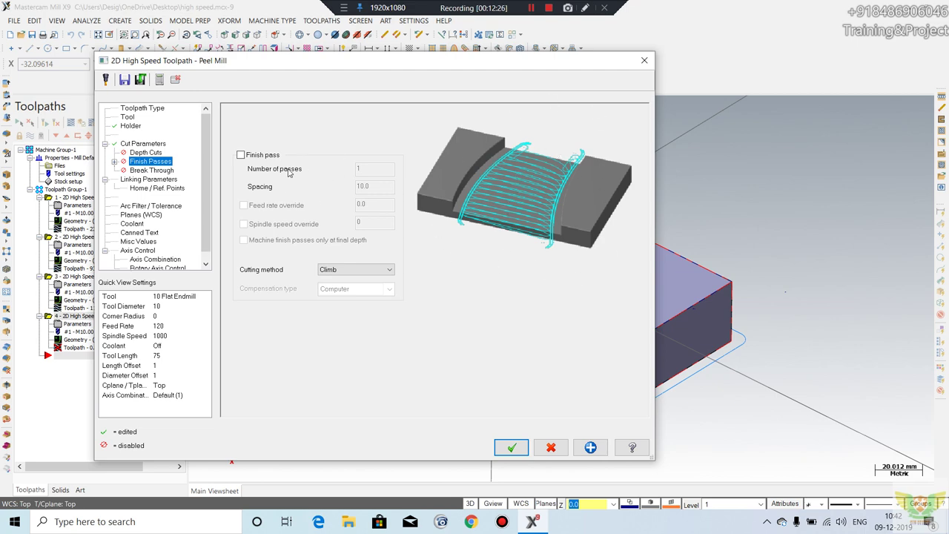
{"action": "left_click", "coordinate": [240, 155]}
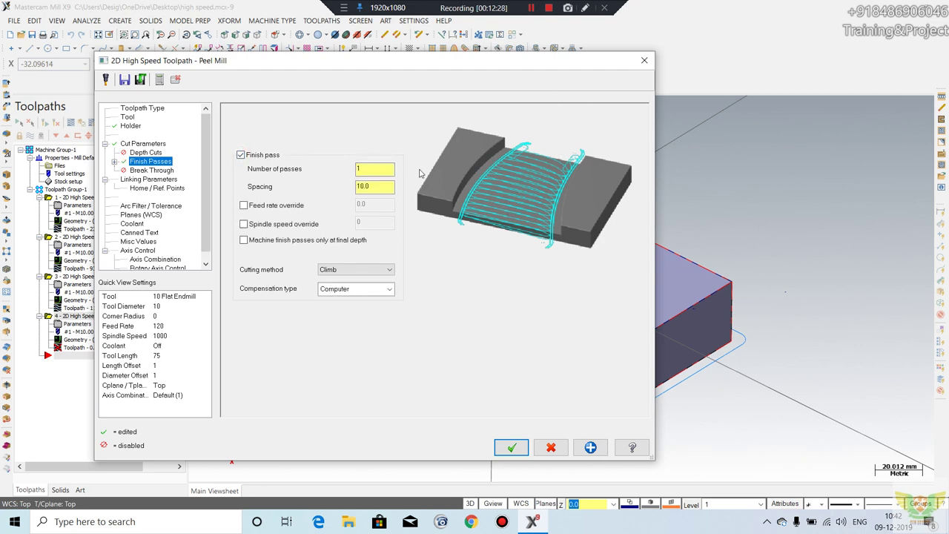
{"action": "left_click", "coordinate": [240, 155]}
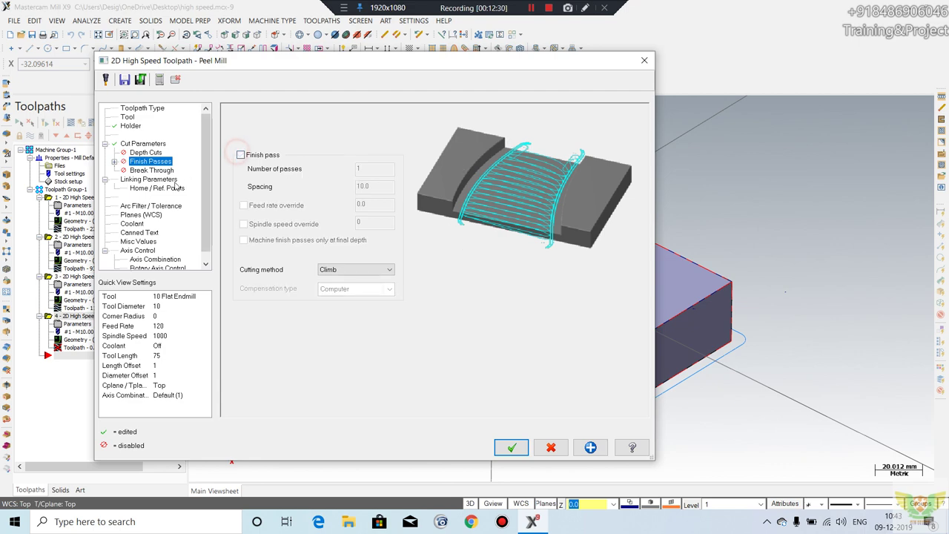
Step: Set the Peel Mill depth to absolute -10 and accept the settings
{"action": "left_click", "coordinate": [161, 171]}
{"action": "left_click", "coordinate": [149, 180]}
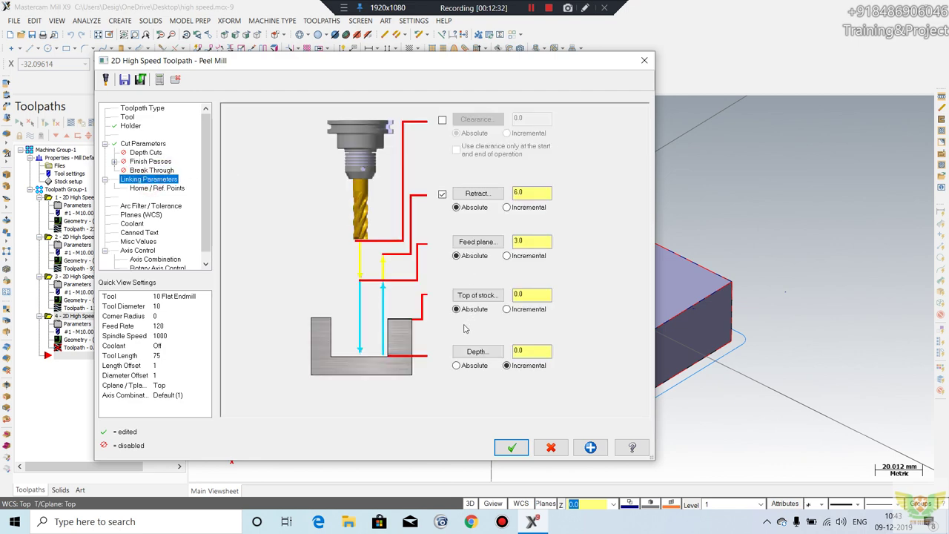
{"action": "left_click", "coordinate": [456, 365]}
{"action": "left_click", "coordinate": [534, 349]}
{"action": "type", "text": "-10"}
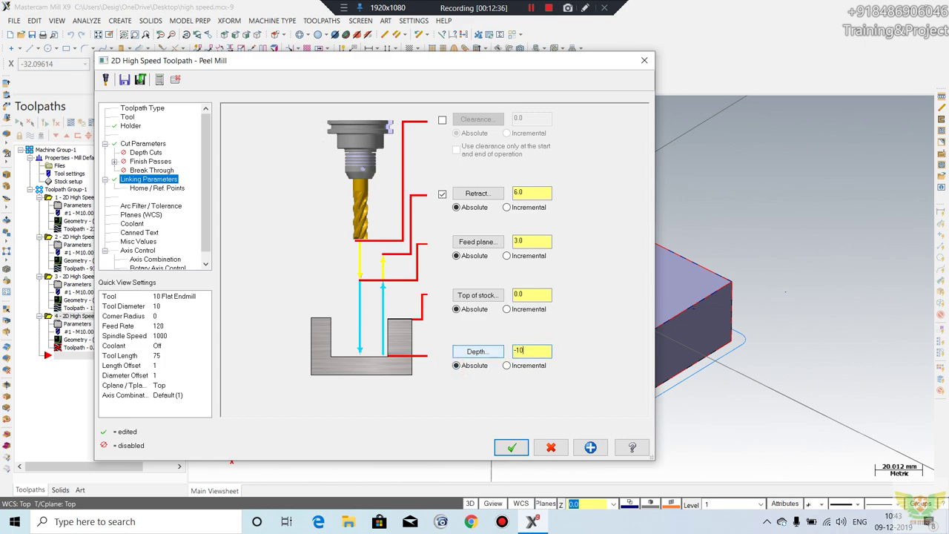
{"action": "left_click", "coordinate": [511, 447]}
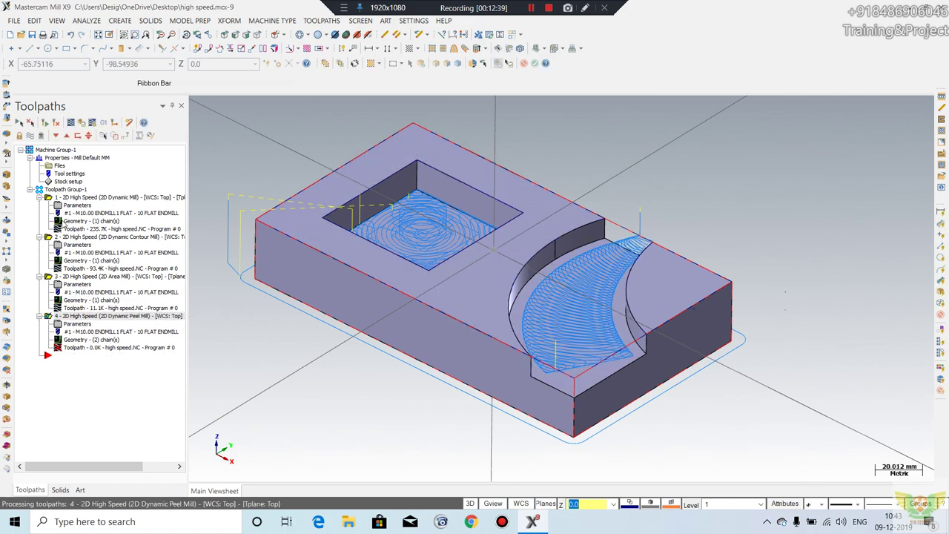
Step: Tilt the part to a top-down view and play the Peel Mill backplot
{"action": "mouse_move", "coordinate": [576, 318]}
{"action": "middle_mouse_down"}
{"action": "mouse_move", "coordinate": [594, 356]}
{"action": "mouse_move", "coordinate": [594, 226]}
{"action": "mouse_move", "coordinate": [586, 238]}
{"action": "middle_mouse_up"}
{"action": "mouse_move", "coordinate": [518, 311]}
{"action": "middle_mouse_down"}
{"action": "mouse_move", "coordinate": [536, 359]}
{"action": "mouse_move", "coordinate": [246, 146]}
{"action": "middle_mouse_up"}
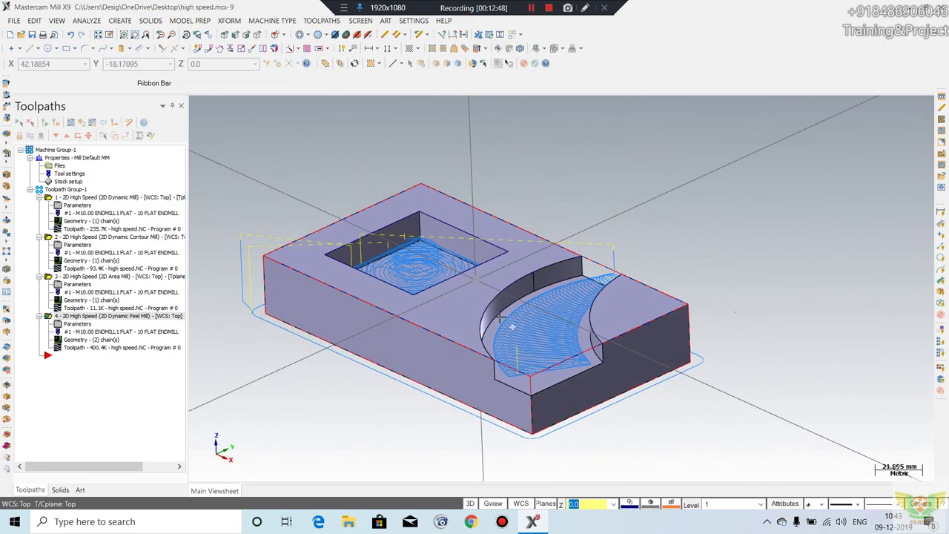
{"action": "left_click", "coordinate": [71, 123]}
{"action": "left_click", "coordinate": [193, 104]}
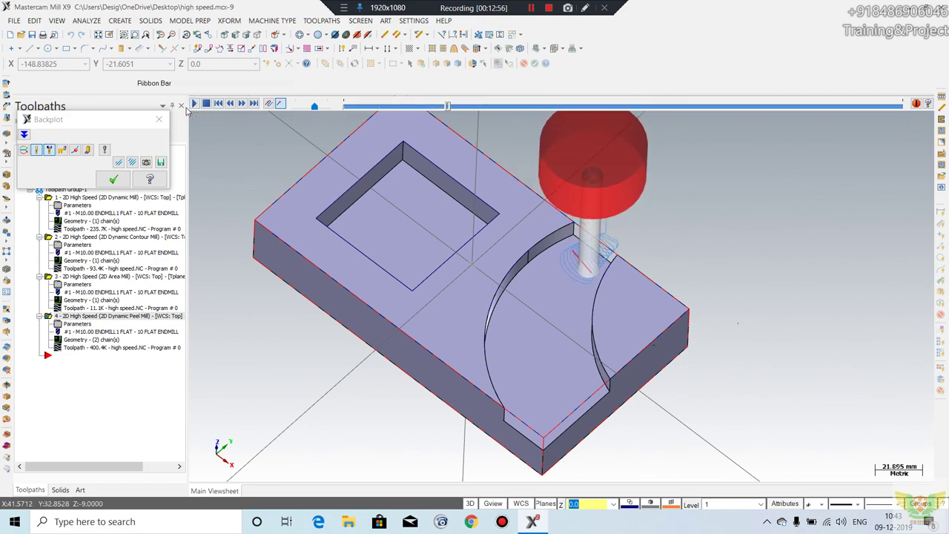
Step: Snap to isometric and zoom in to inspect the Peel Mill passes in the arc slot
{"action": "mouse_move", "coordinate": [348, 193]}
{"action": "middle_mouse_down"}
{"action": "mouse_move", "coordinate": [391, 229]}
{"action": "mouse_move", "coordinate": [415, 185]}
{"action": "middle_mouse_up"}
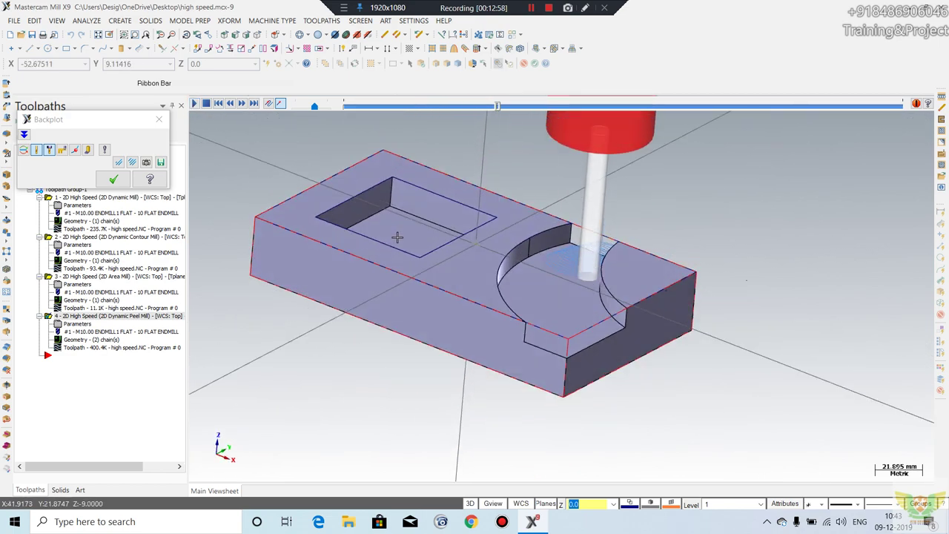
{"action": "left_click", "coordinate": [535, 49]}
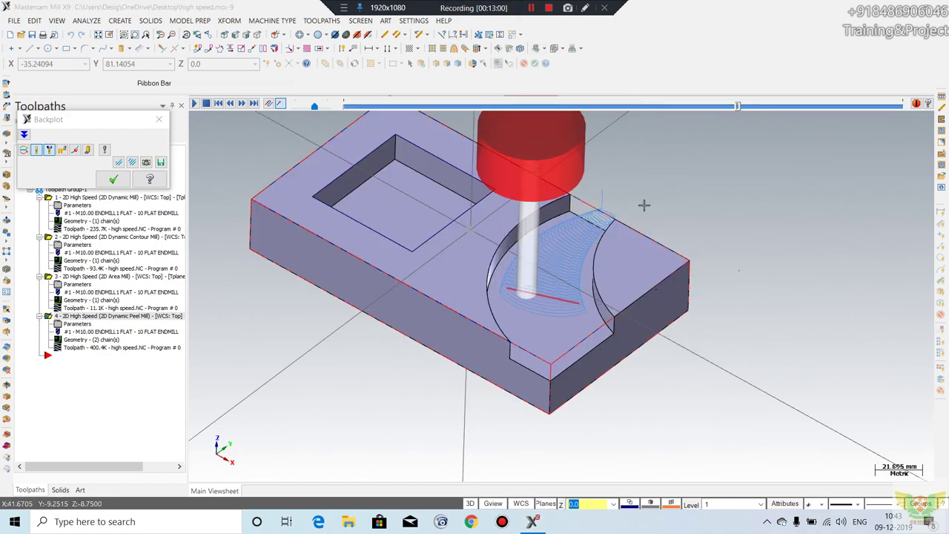
{"action": "scroll", "coordinate": [596, 221], "scroll_direction": "up", "scroll_amount": 1}
{"action": "scroll", "coordinate": [582, 236], "scroll_direction": "up", "scroll_amount": 1}
{"action": "scroll", "coordinate": [569, 249], "scroll_direction": "up", "scroll_amount": 1}
{"action": "scroll", "coordinate": [571, 247], "scroll_direction": "up", "scroll_amount": 1}
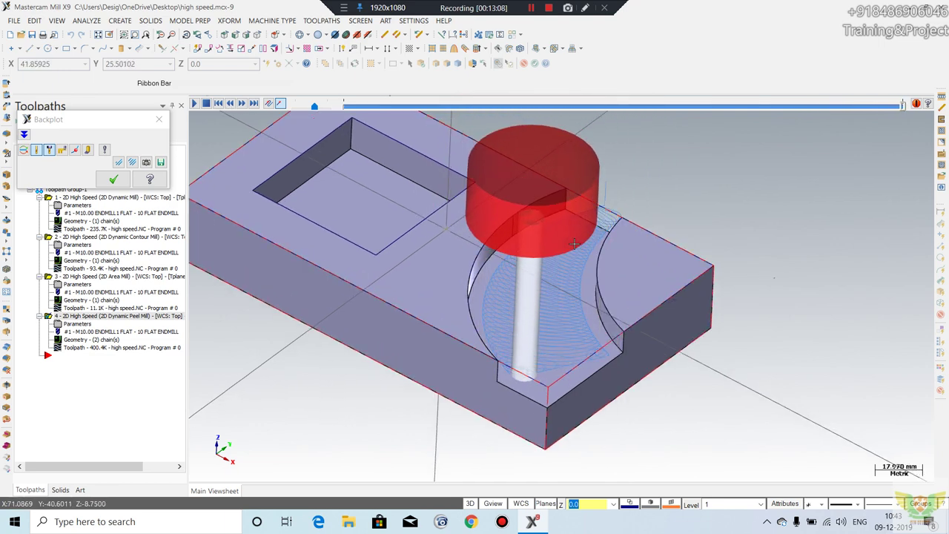
{"action": "mouse_move", "coordinate": [574, 244]}
{"action": "middle_mouse_down"}
{"action": "mouse_move", "coordinate": [561, 316]}
{"action": "mouse_move", "coordinate": [562, 269]}
{"action": "mouse_move", "coordinate": [478, 281]}
{"action": "mouse_move", "coordinate": [522, 287]}
{"action": "mouse_move", "coordinate": [555, 275]}
{"action": "mouse_move", "coordinate": [587, 300]}
{"action": "mouse_move", "coordinate": [581, 305]}
{"action": "middle_mouse_up"}
{"action": "scroll", "coordinate": [493, 276], "scroll_direction": "up", "scroll_amount": 1}
{"action": "scroll", "coordinate": [523, 286], "scroll_direction": "down", "scroll_amount": 2}
{"action": "scroll", "coordinate": [568, 289], "scroll_direction": "up", "scroll_amount": 1}
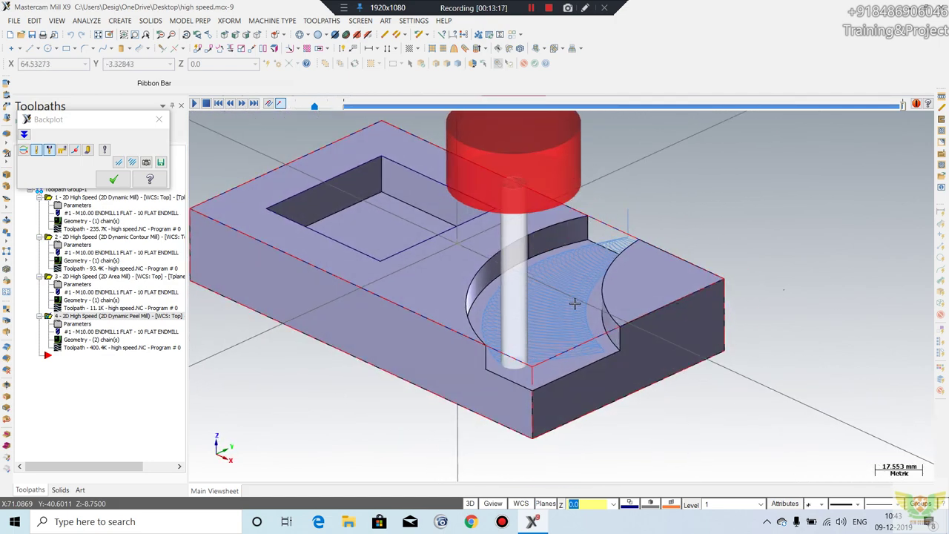
{"action": "scroll", "coordinate": [617, 253], "scroll_direction": "up", "scroll_amount": 1}
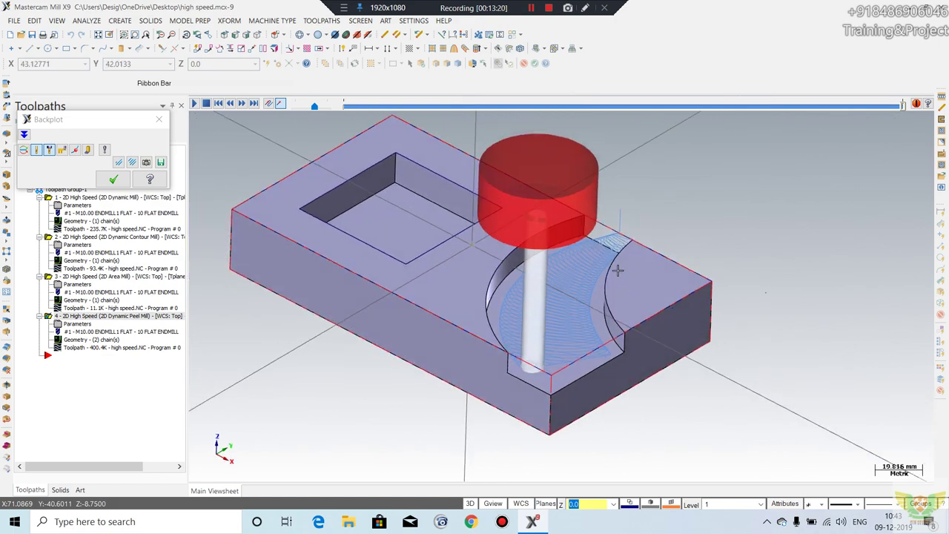
{"action": "scroll", "coordinate": [570, 257], "scroll_direction": "up", "scroll_amount": 1}
{"action": "scroll", "coordinate": [519, 257], "scroll_direction": "down", "scroll_amount": 2}
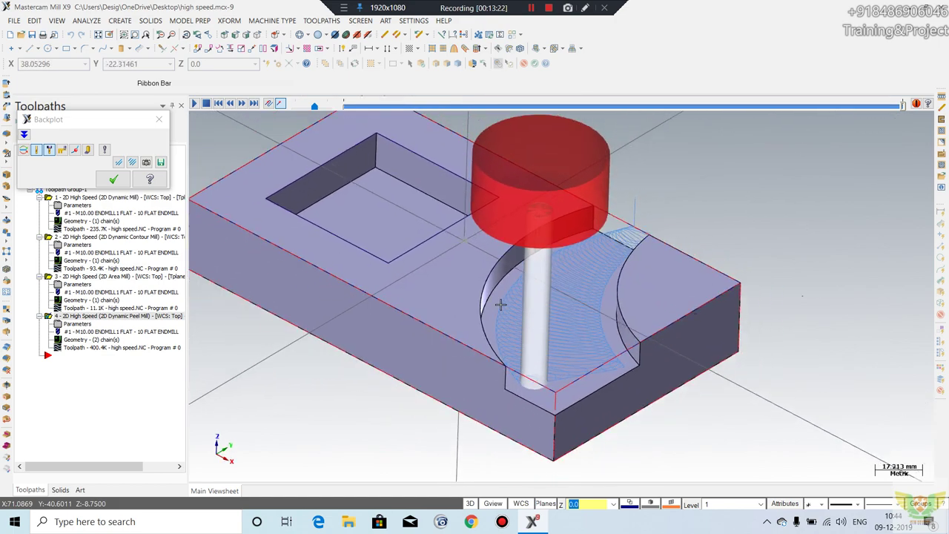
{"action": "scroll", "coordinate": [482, 255], "scroll_direction": "up", "scroll_amount": 3}
{"action": "scroll", "coordinate": [452, 252], "scroll_direction": "down", "scroll_amount": 2}
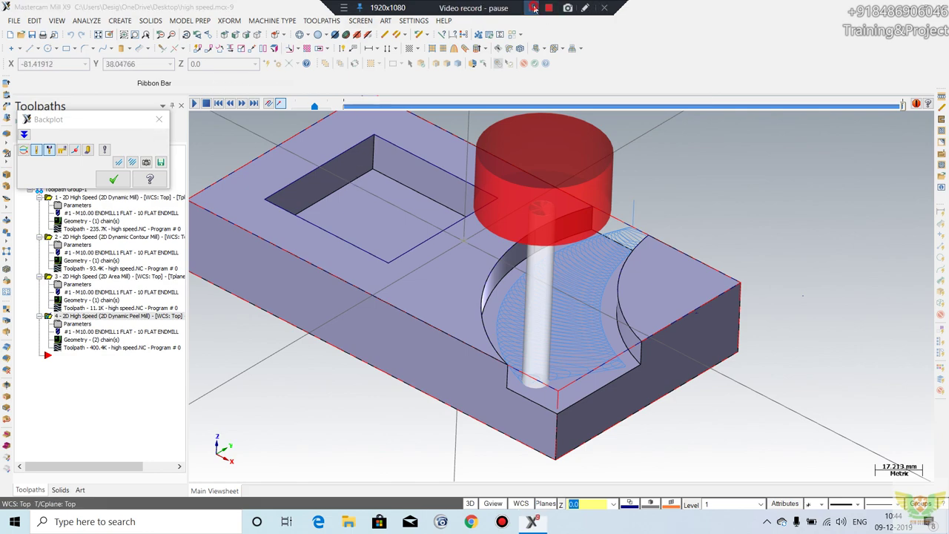
{"action": "scroll", "coordinate": [562, 296], "scroll_direction": "up", "scroll_amount": 2}
{"action": "scroll", "coordinate": [558, 334], "scroll_direction": "up", "scroll_amount": 1}
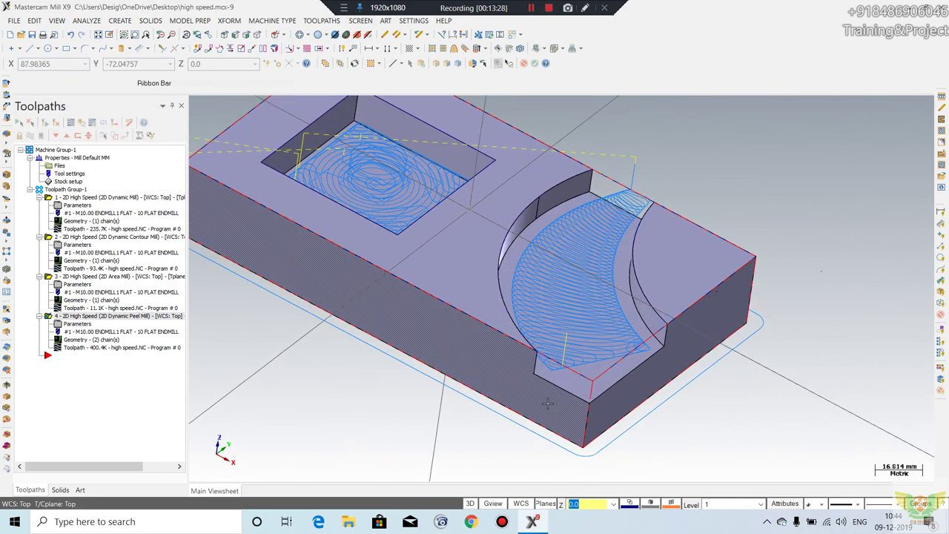
Step: Start a 2D High Speed Blend toolpath chained between the slot's two arc edges
{"action": "scroll", "coordinate": [554, 365], "scroll_direction": "up", "scroll_amount": 1}
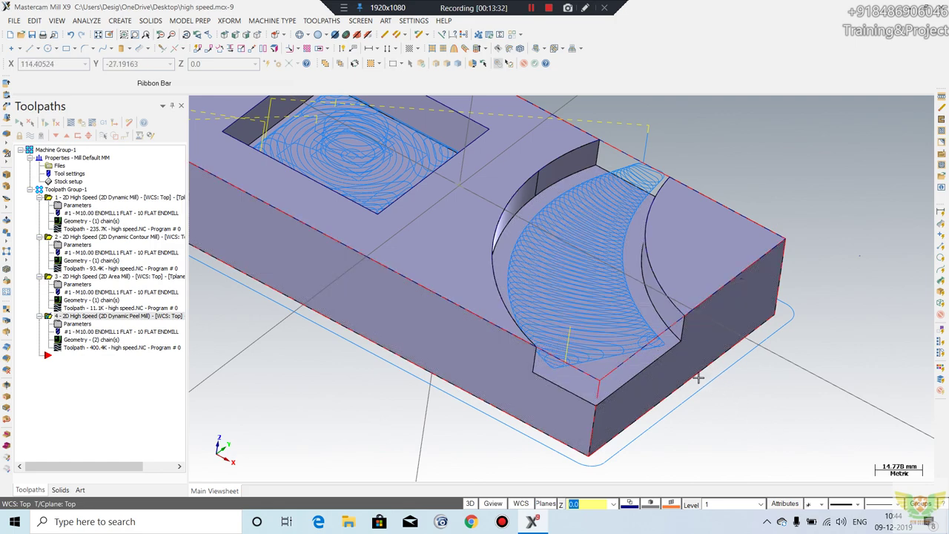
{"action": "mouse_move", "coordinate": [701, 380]}
{"action": "middle_mouse_down"}
{"action": "mouse_move", "coordinate": [592, 360]}
{"action": "mouse_move", "coordinate": [353, 46]}
{"action": "middle_mouse_up"}
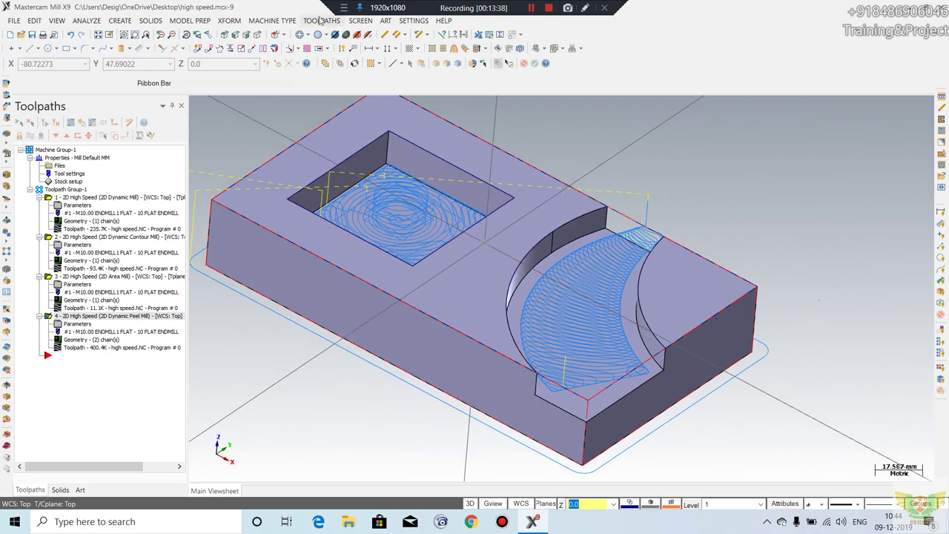
{"action": "left_click", "coordinate": [321, 21]}
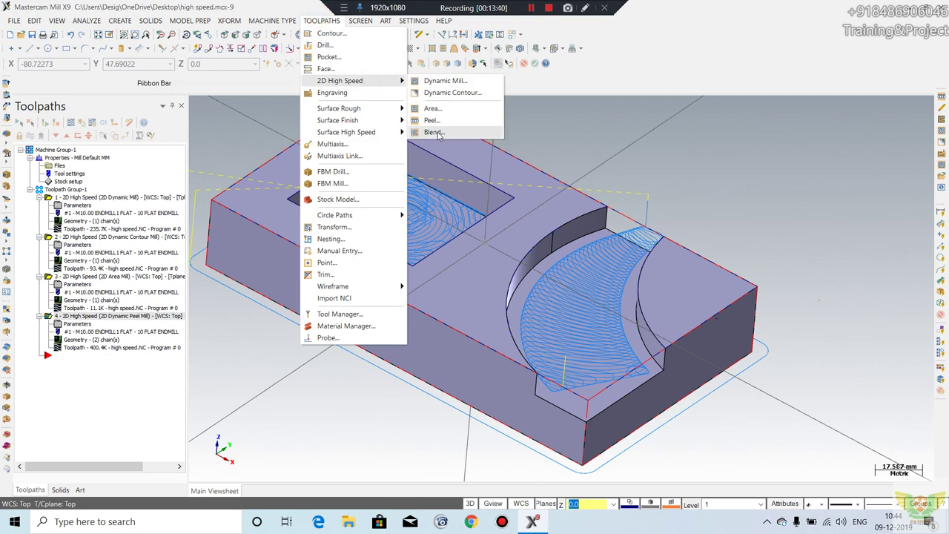
{"action": "left_click", "coordinate": [433, 132]}
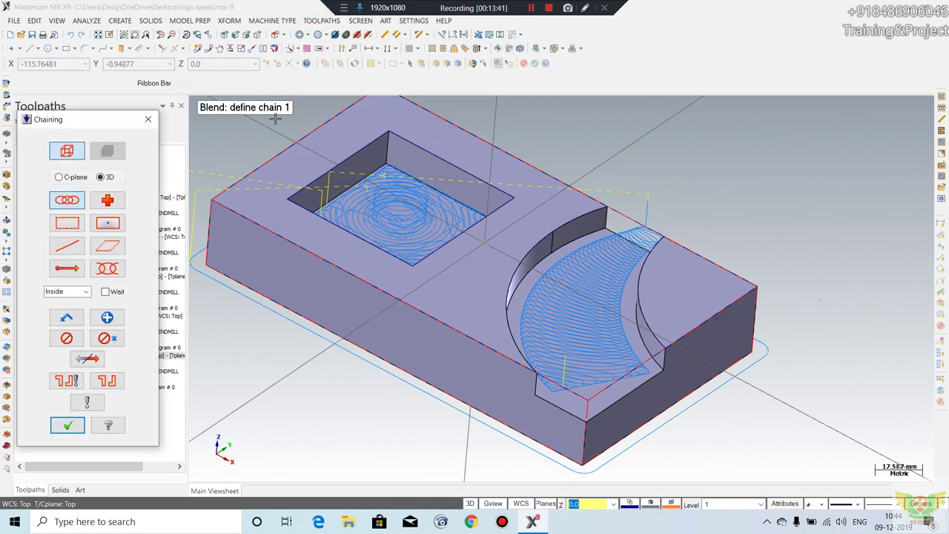
{"action": "left_click", "coordinate": [575, 223]}
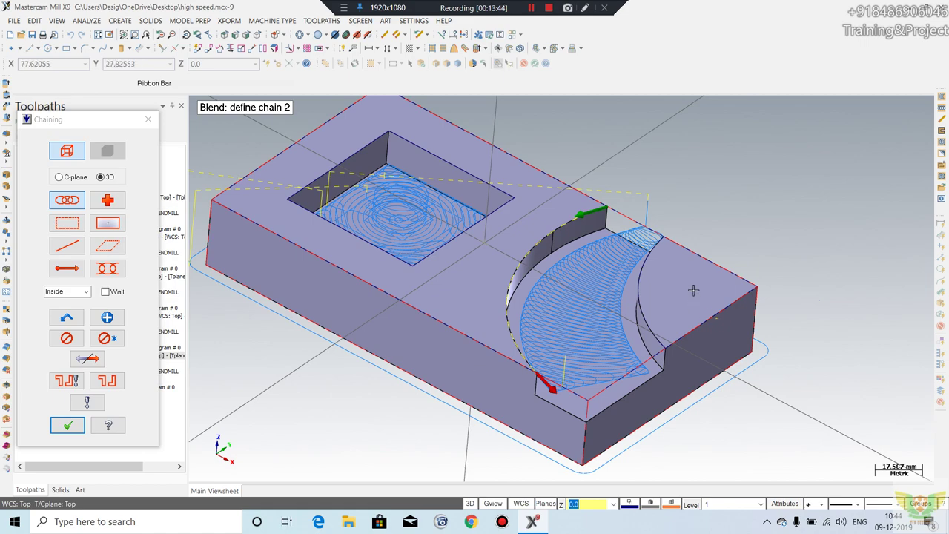
{"action": "left_click", "coordinate": [650, 270]}
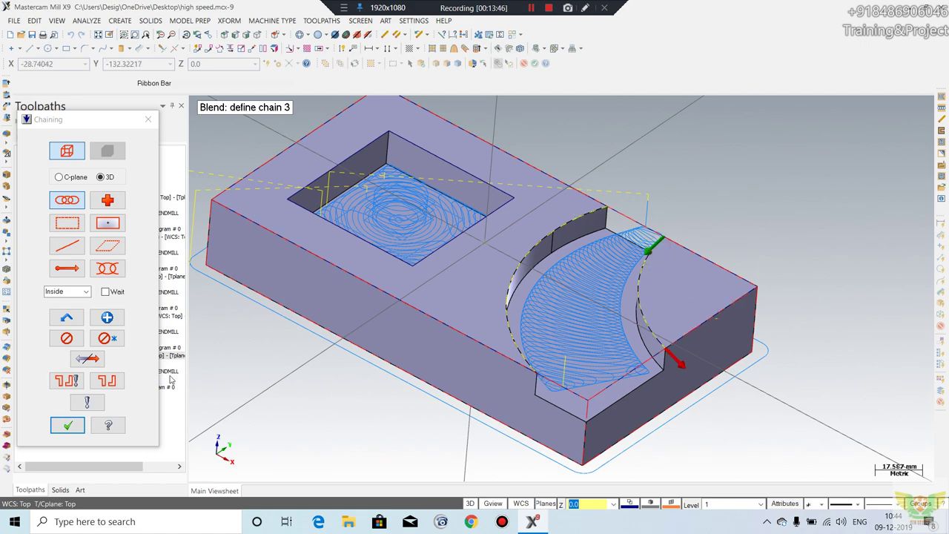
{"action": "left_click", "coordinate": [68, 426]}
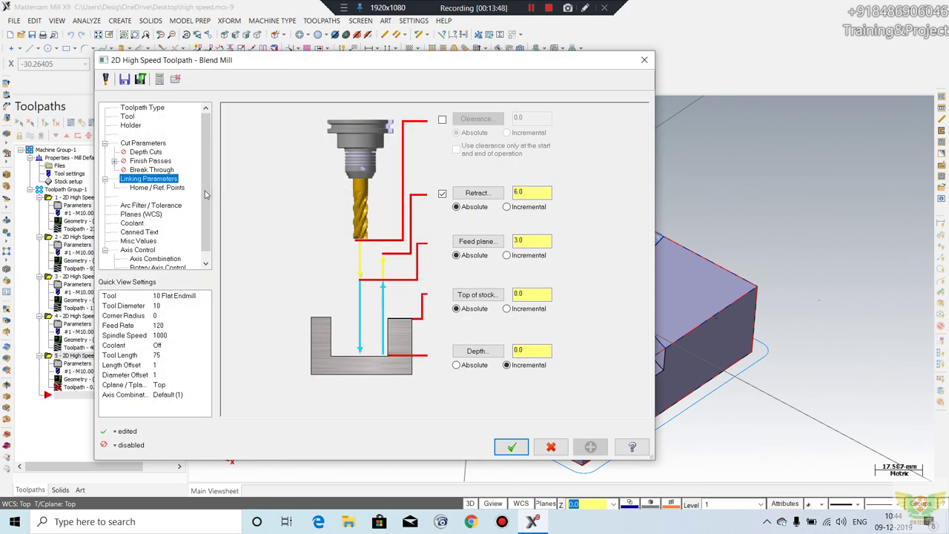
Step: Create a new 3 mm flat end mill for the Blend Mill toolpath
{"action": "left_click", "coordinate": [142, 107]}
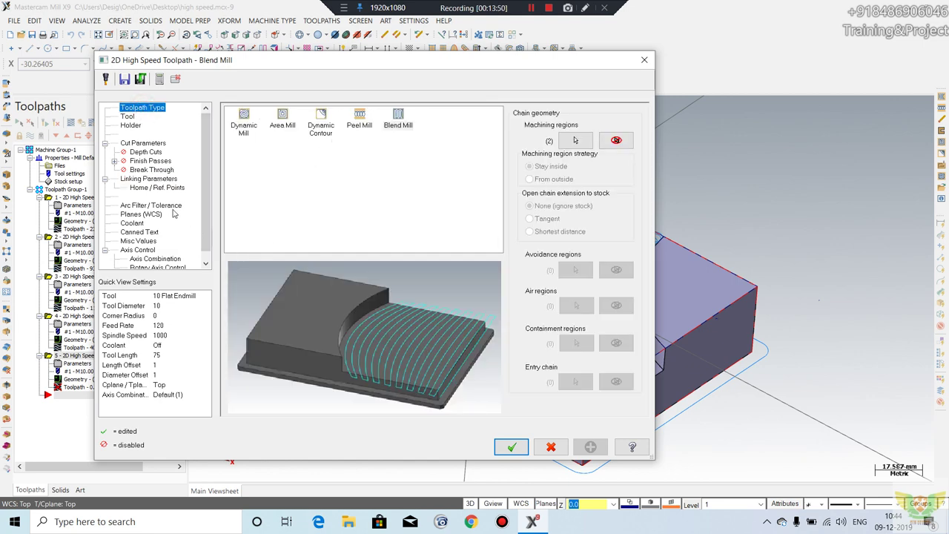
{"action": "left_click", "coordinate": [128, 116]}
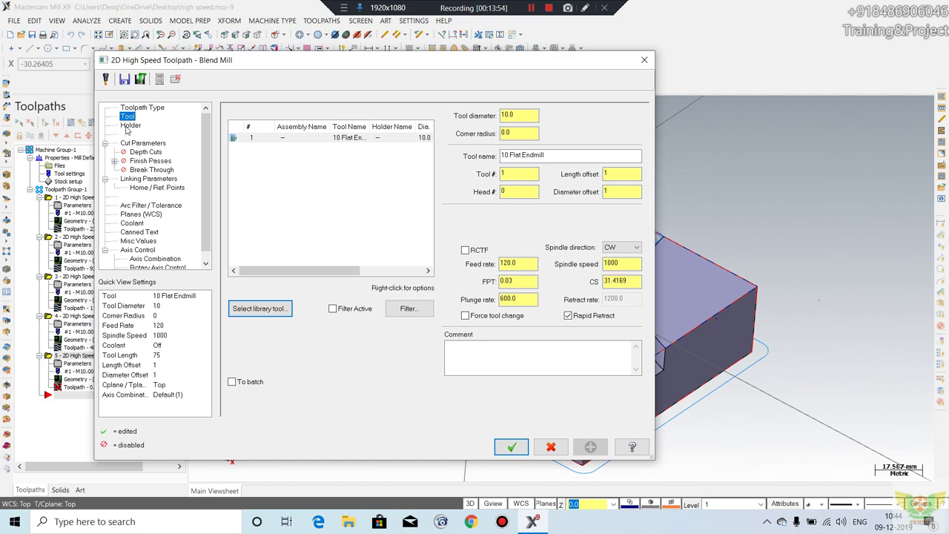
{"action": "right_click", "coordinate": [286, 182]}
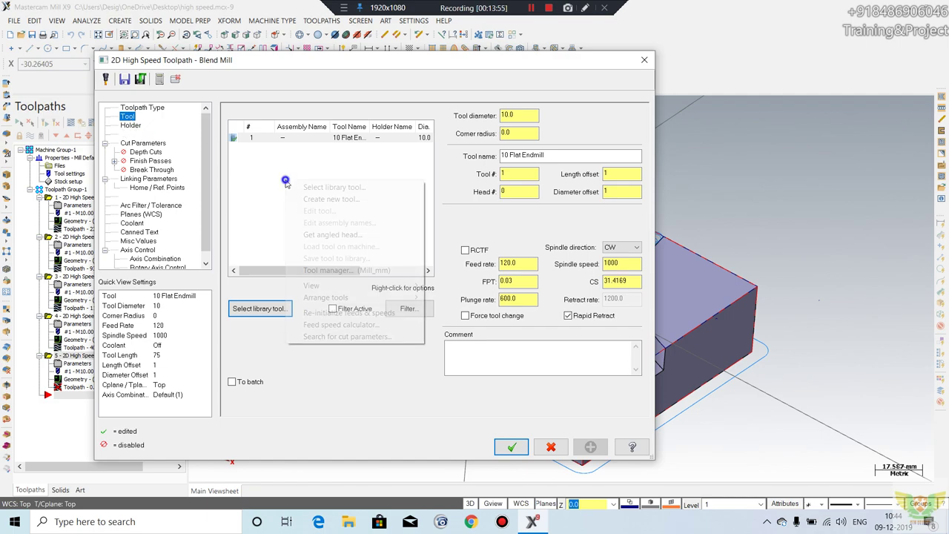
{"action": "left_click", "coordinate": [354, 201]}
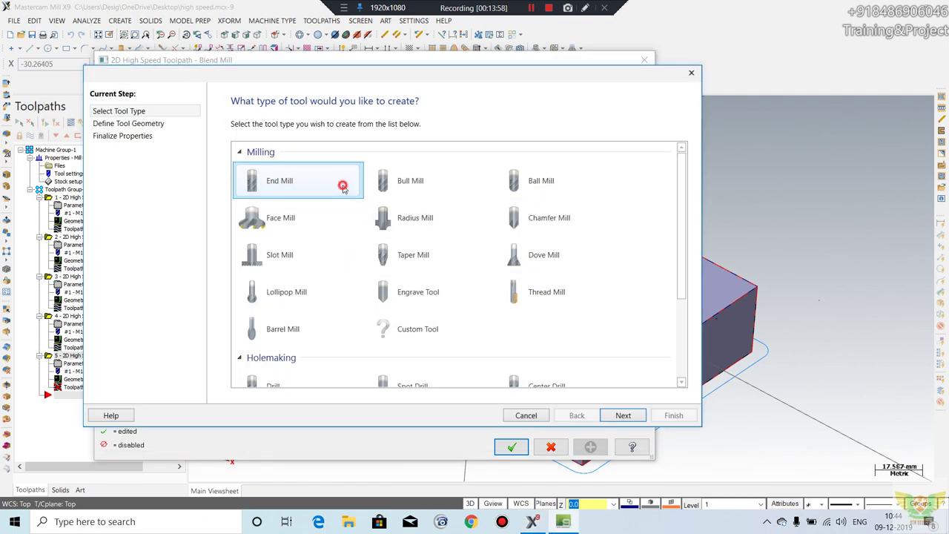
{"action": "double_click", "coordinate": [345, 185]}
{"action": "type", "text": "3"}
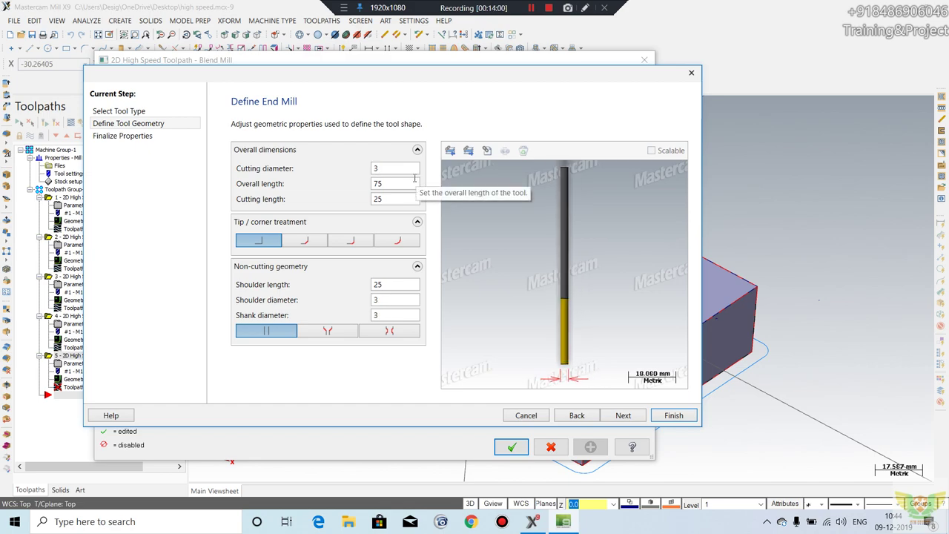
{"action": "left_click", "coordinate": [673, 415]}
Step: Keep compensation Off, set the depth to -10, and accept the Blend Mill parameters
{"action": "left_click", "coordinate": [133, 125]}
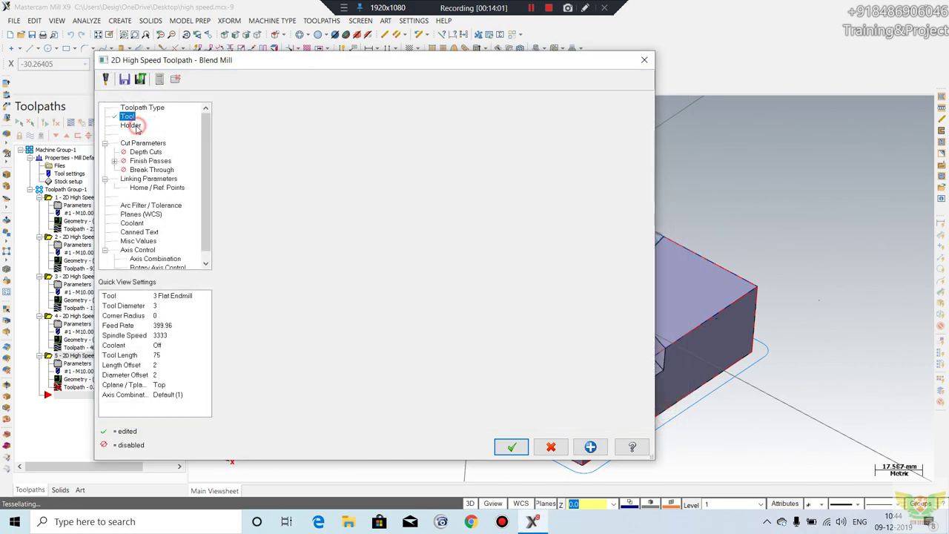
{"action": "left_click", "coordinate": [143, 143]}
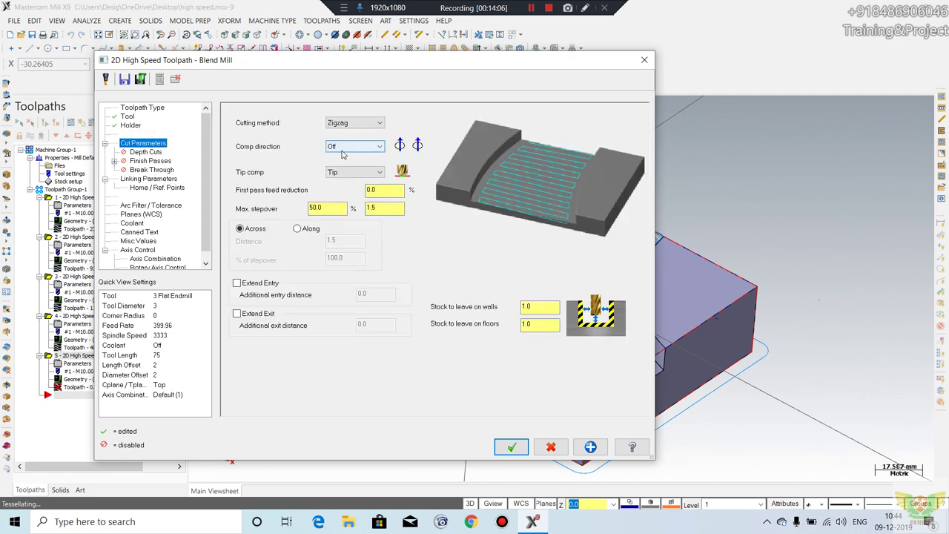
{"action": "left_click", "coordinate": [342, 150]}
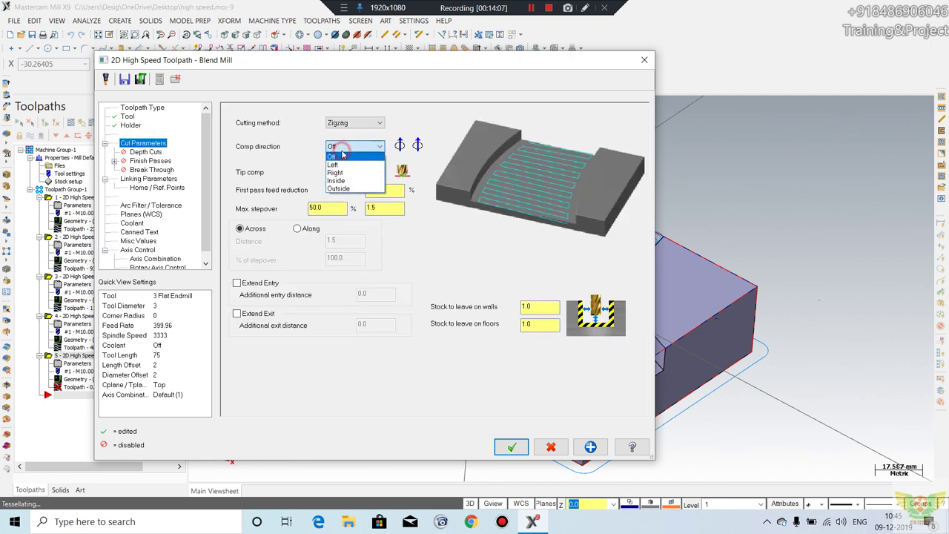
{"action": "left_click", "coordinate": [346, 162]}
{"action": "left_click", "coordinate": [353, 146]}
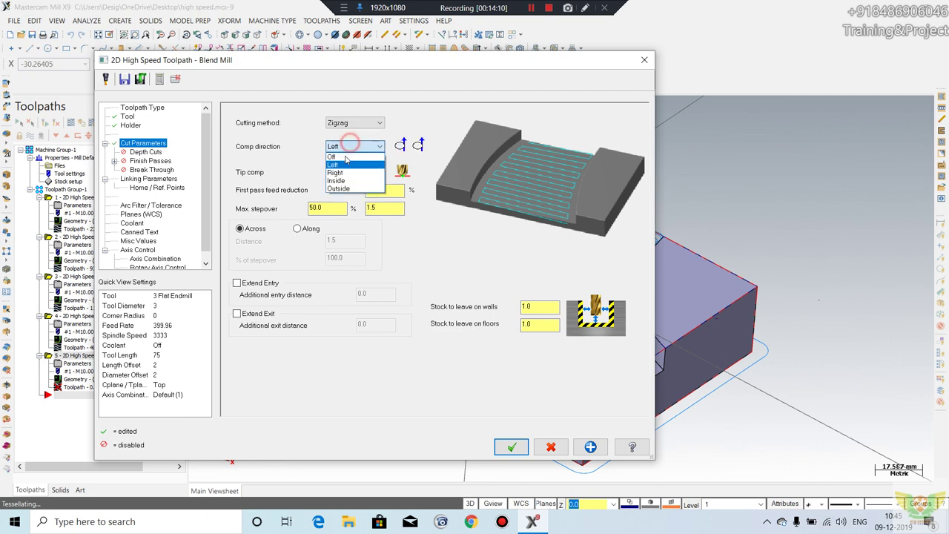
{"action": "left_click", "coordinate": [346, 170]}
{"action": "left_click", "coordinate": [348, 147]}
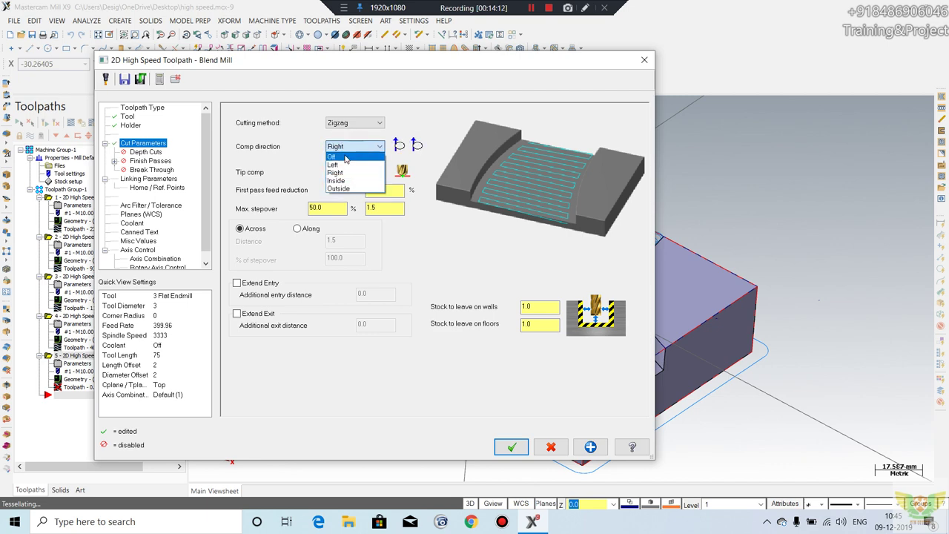
{"action": "left_click", "coordinate": [344, 157]}
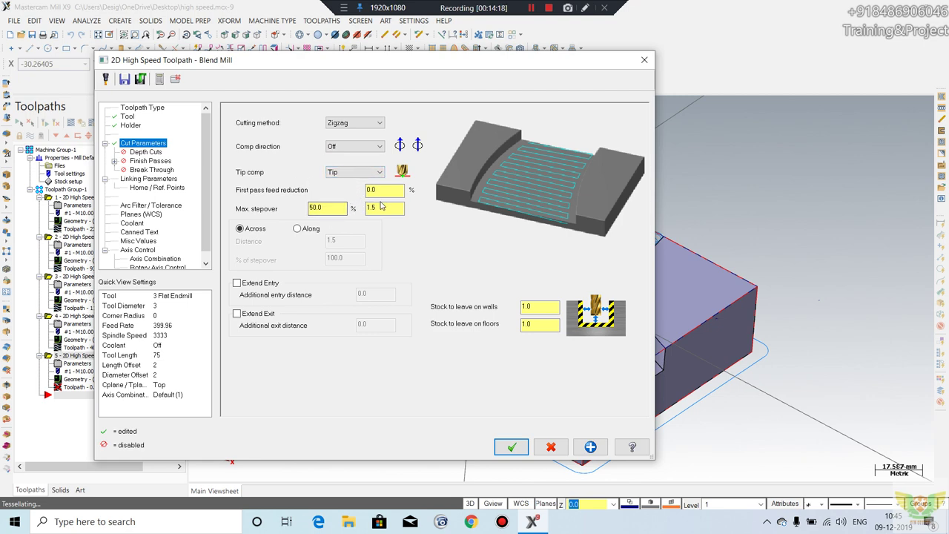
{"action": "left_click", "coordinate": [152, 153]}
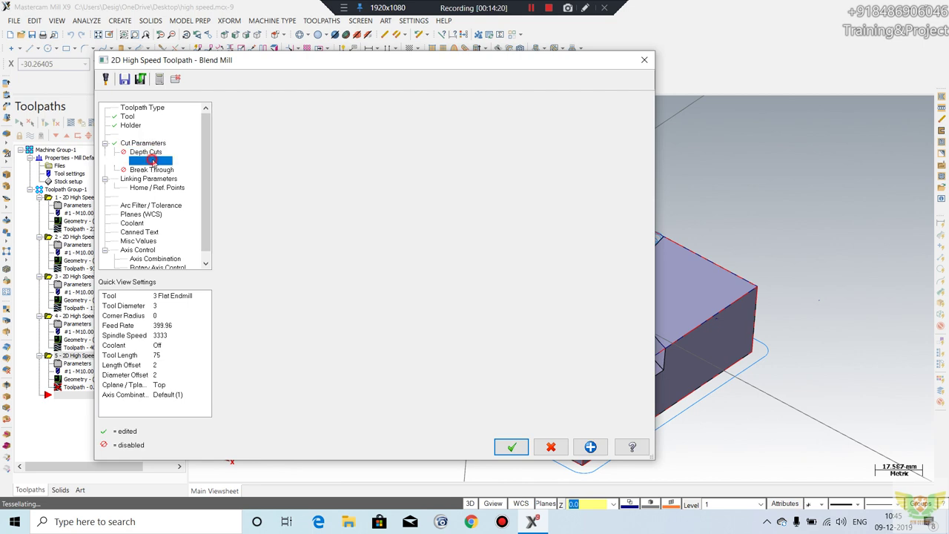
{"action": "left_click", "coordinate": [153, 169]}
{"action": "left_click", "coordinate": [154, 179]}
{"action": "type", "text": "-10"}
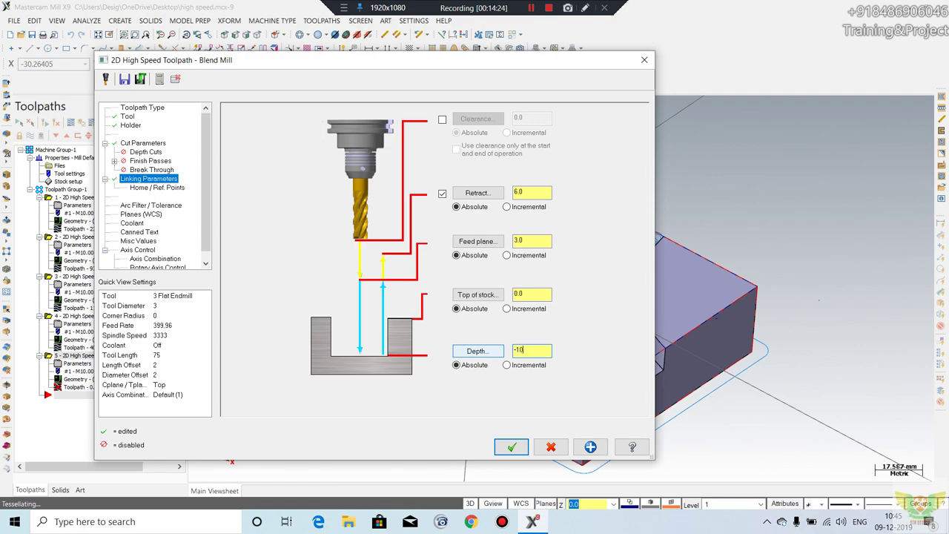
{"action": "left_click", "coordinate": [511, 447]}
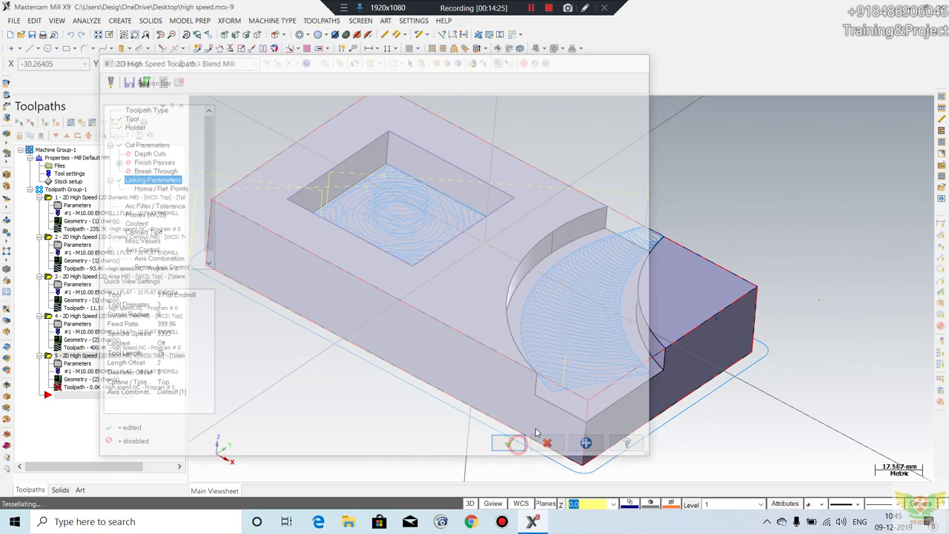
Step: Regenerate the five high-speed toolpaths and launch Mastercam Simulator to verify them
{"action": "scroll", "coordinate": [595, 311], "scroll_direction": "up", "scroll_amount": 2}
{"action": "scroll", "coordinate": [597, 321], "scroll_direction": "up", "scroll_amount": 1}
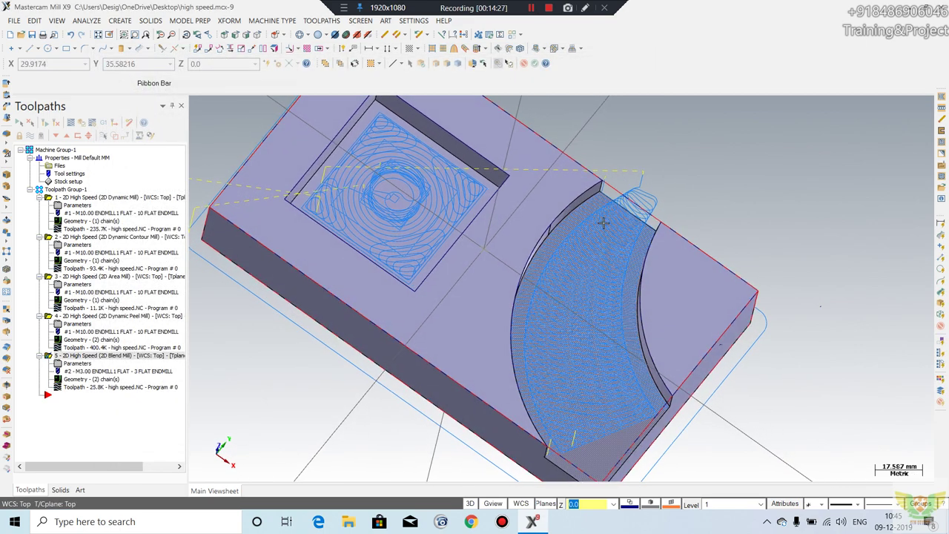
{"action": "scroll", "coordinate": [597, 211], "scroll_direction": "up", "scroll_amount": 1}
{"action": "scroll", "coordinate": [599, 200], "scroll_direction": "up", "scroll_amount": 1}
{"action": "scroll", "coordinate": [615, 252], "scroll_direction": "down", "scroll_amount": 1}
{"action": "scroll", "coordinate": [634, 304], "scroll_direction": "down", "scroll_amount": 1}
{"action": "scroll", "coordinate": [653, 356], "scroll_direction": "down", "scroll_amount": 1}
{"action": "scroll", "coordinate": [671, 406], "scroll_direction": "down", "scroll_amount": 1}
{"action": "scroll", "coordinate": [671, 406], "scroll_direction": "up", "scroll_amount": 2}
{"action": "scroll", "coordinate": [672, 407], "scroll_direction": "up", "scroll_amount": 1}
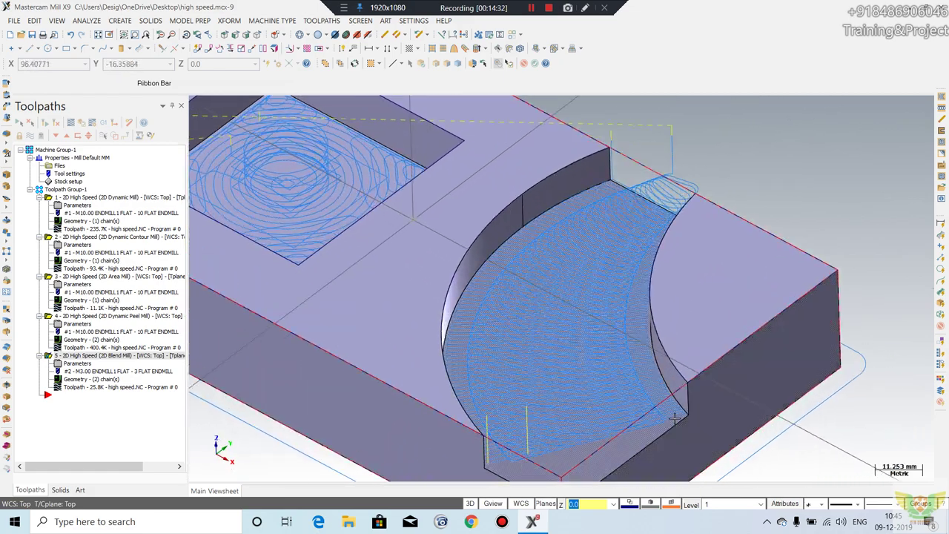
{"action": "scroll", "coordinate": [672, 409], "scroll_direction": "up", "scroll_amount": 1}
{"action": "scroll", "coordinate": [620, 361], "scroll_direction": "down", "scroll_amount": 3}
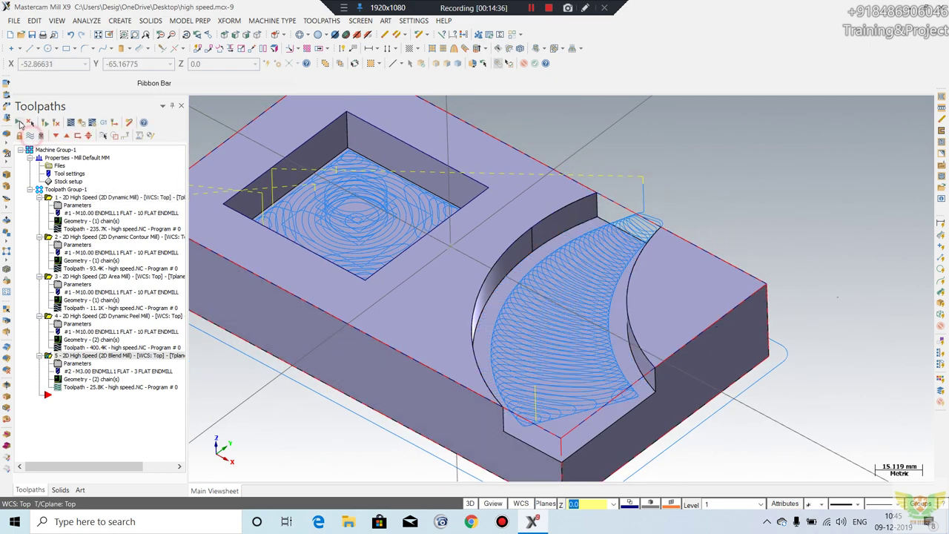
{"action": "left_click", "coordinate": [81, 122]}
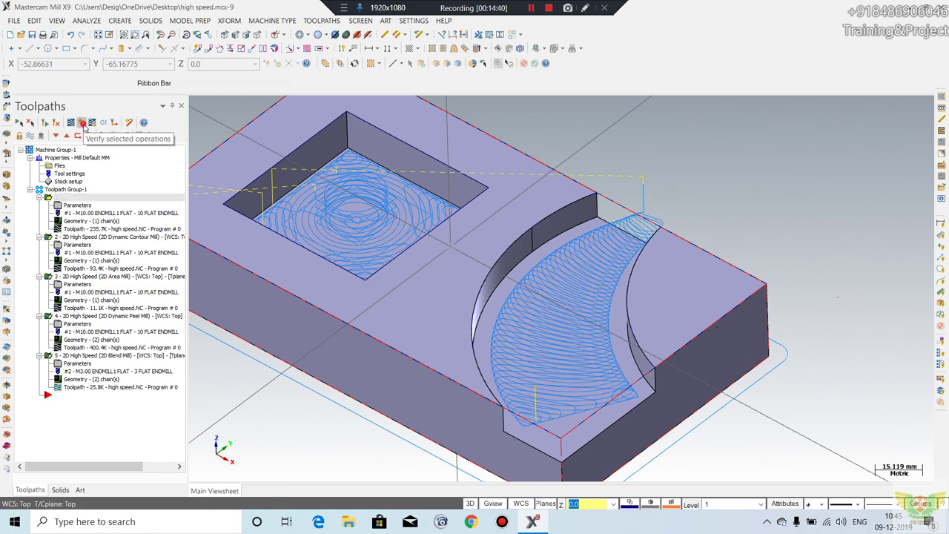
{"action": "left_click", "coordinate": [83, 123]}
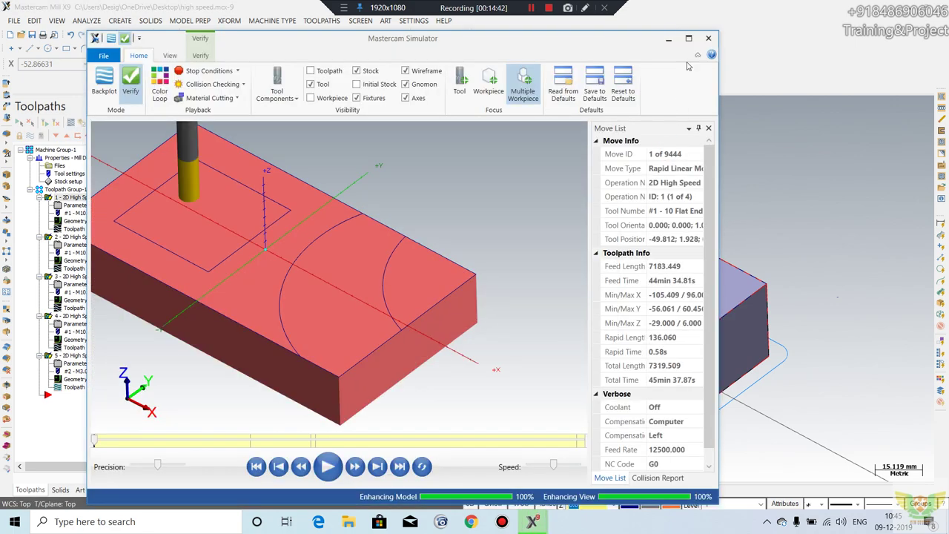
Step: Run the full cutting simulation in the maximized Simulator window
{"action": "left_click", "coordinate": [688, 40]}
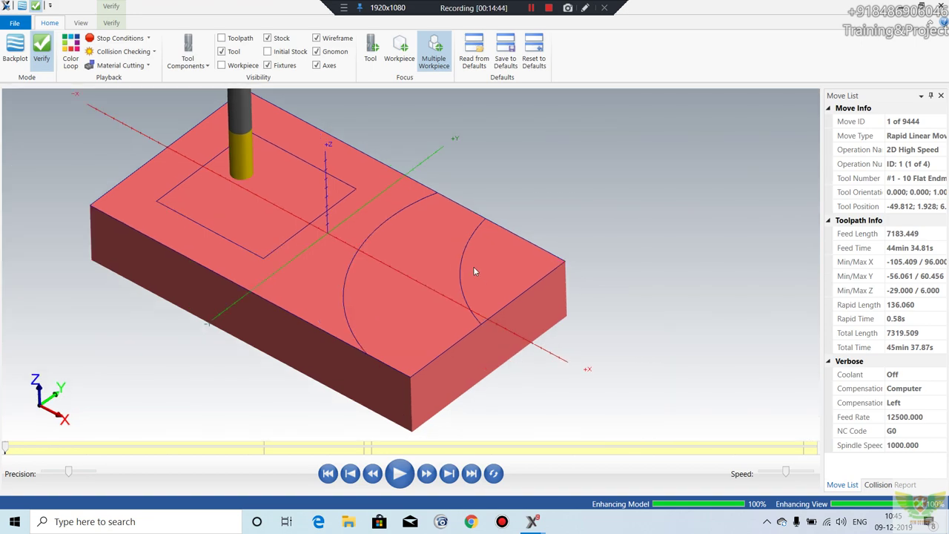
{"action": "left_click", "coordinate": [399, 472]}
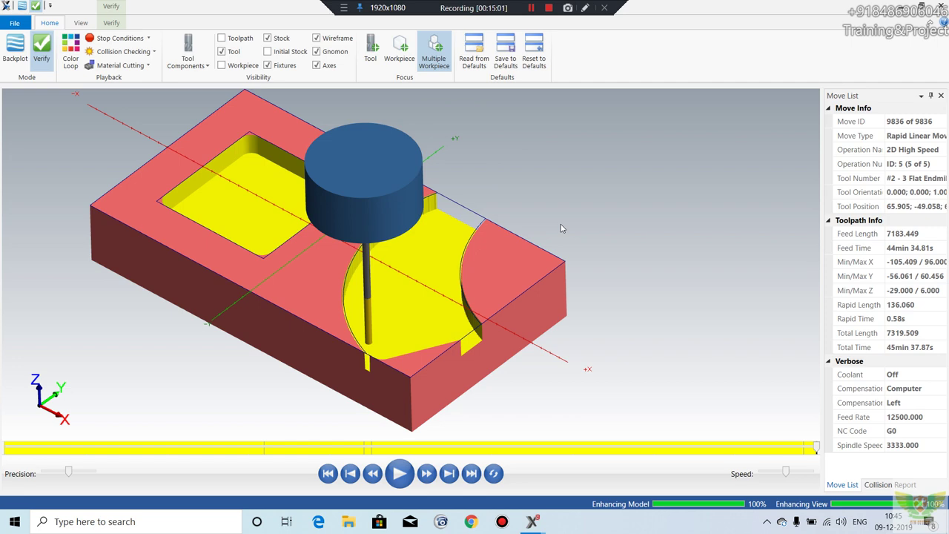
{"action": "mouse_move", "coordinate": [560, 224]}
{"action": "middle_mouse_down"}
{"action": "mouse_move", "coordinate": [630, 279]}
{"action": "mouse_move", "coordinate": [519, 334]}
{"action": "middle_mouse_up"}
{"action": "scroll", "coordinate": [519, 333], "scroll_direction": "down", "scroll_amount": 3}
{"action": "scroll", "coordinate": [489, 358], "scroll_direction": "up", "scroll_amount": 5}
{"action": "scroll", "coordinate": [489, 358], "scroll_direction": "down", "scroll_amount": 5}
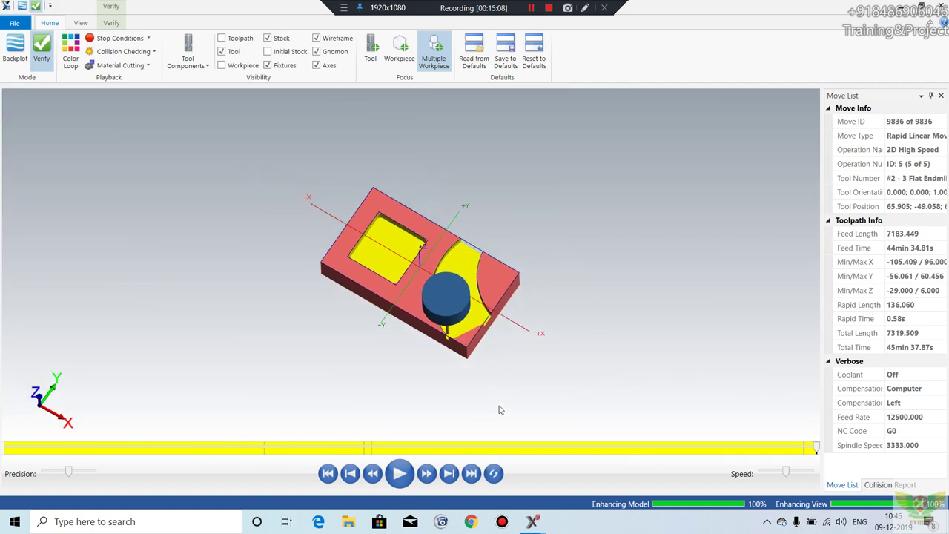
{"action": "scroll", "coordinate": [501, 415], "scroll_direction": "up", "scroll_amount": 3}
Step: Inspect the machined pocket and arc slot from several angles, then close the Simulator
{"action": "middle_click_drag", "start_coordinate": [502, 415], "coordinate": [438, 304]}
{"action": "scroll", "coordinate": [475, 356], "scroll_direction": "down", "scroll_amount": 3}
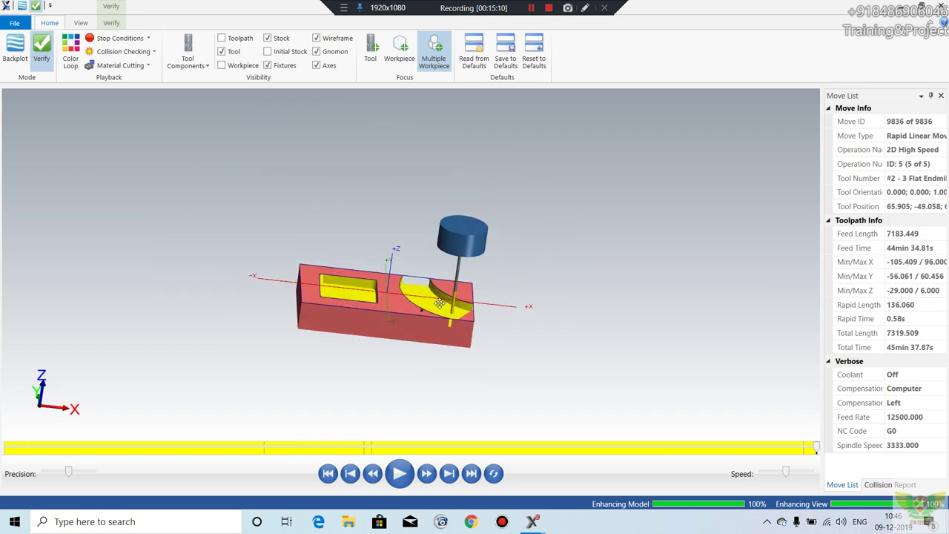
{"action": "scroll", "coordinate": [318, 291], "scroll_direction": "up", "scroll_amount": 3}
{"action": "scroll", "coordinate": [317, 291], "scroll_direction": "up", "scroll_amount": 2}
{"action": "scroll", "coordinate": [478, 289], "scroll_direction": "down", "scroll_amount": 2}
{"action": "scroll", "coordinate": [478, 289], "scroll_direction": "down", "scroll_amount": 1}
{"action": "scroll", "coordinate": [480, 289], "scroll_direction": "down", "scroll_amount": 2}
{"action": "scroll", "coordinate": [497, 300], "scroll_direction": "down", "scroll_amount": 1}
{"action": "middle_click_drag", "start_coordinate": [497, 300], "coordinate": [520, 308]}
{"action": "scroll", "coordinate": [520, 307], "scroll_direction": "up", "scroll_amount": 3}
{"action": "scroll", "coordinate": [475, 278], "scroll_direction": "down", "scroll_amount": 1}
{"action": "mouse_move", "coordinate": [475, 278]}
{"action": "middle_mouse_down"}
{"action": "mouse_move", "coordinate": [484, 273]}
{"action": "mouse_move", "coordinate": [475, 274]}
{"action": "middle_mouse_up"}
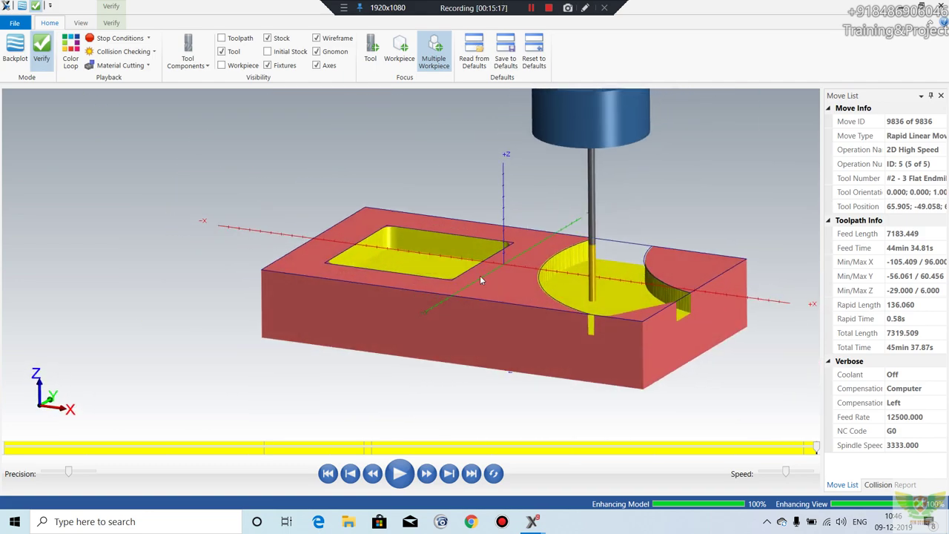
{"action": "scroll", "coordinate": [474, 274], "scroll_direction": "down", "scroll_amount": 3}
{"action": "scroll", "coordinate": [568, 313], "scroll_direction": "up", "scroll_amount": 2}
{"action": "scroll", "coordinate": [568, 312], "scroll_direction": "up", "scroll_amount": 2}
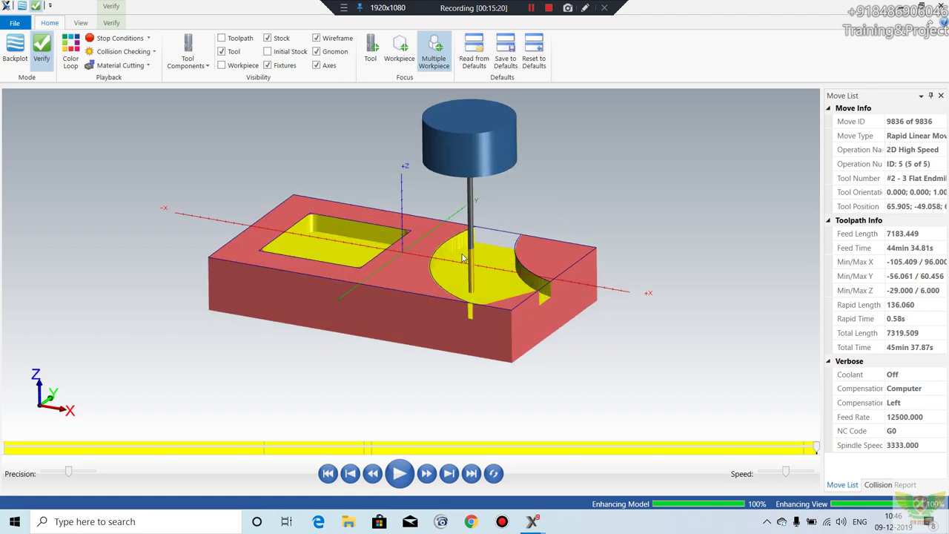
{"action": "middle_click_drag", "start_coordinate": [568, 312], "coordinate": [243, 198]}
{"action": "scroll", "coordinate": [243, 198], "scroll_direction": "up", "scroll_amount": 2}
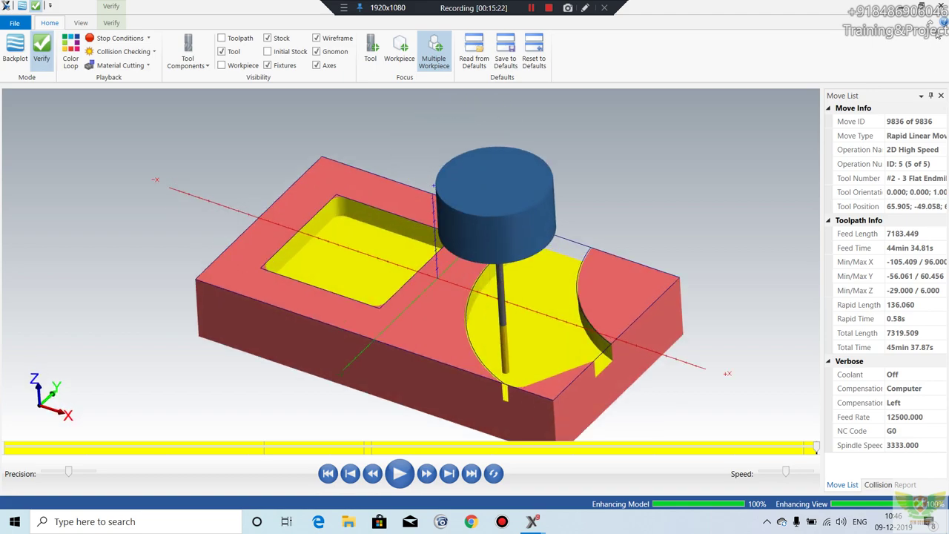
{"action": "left_click", "coordinate": [942, 6]}
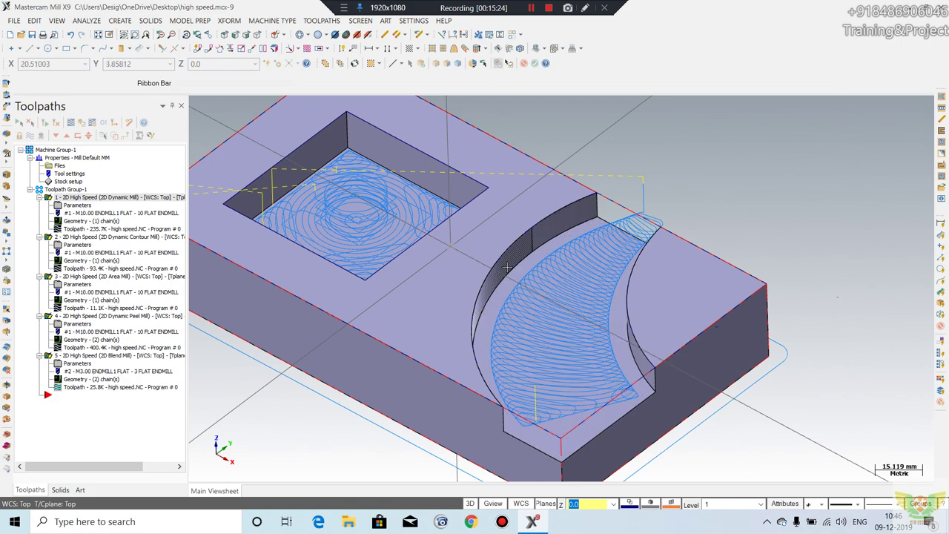
Step: Start the Create Letters command to add text geometry to the block
{"action": "middle_click_drag", "start_coordinate": [514, 294], "coordinate": [229, 297]}
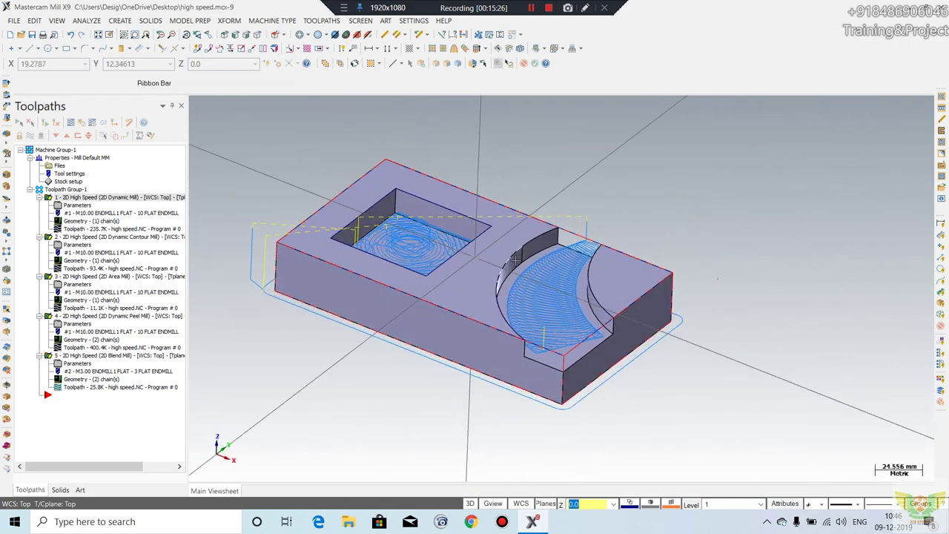
{"action": "left_click", "coordinate": [321, 20]}
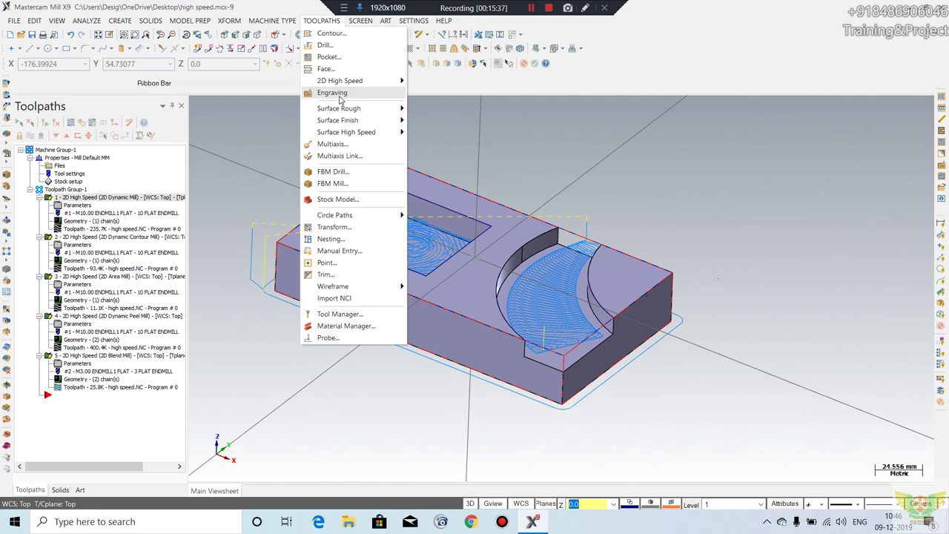
{"action": "left_click", "coordinate": [534, 153]}
{"action": "mouse_move", "coordinate": [436, 244]}
{"action": "middle_mouse_down"}
{"action": "mouse_move", "coordinate": [430, 170]}
{"action": "mouse_move", "coordinate": [453, 264]}
{"action": "mouse_move", "coordinate": [442, 245]}
{"action": "middle_mouse_up"}
{"action": "left_click", "coordinate": [132, 23]}
{"action": "mouse_move", "coordinate": [130, 68]}
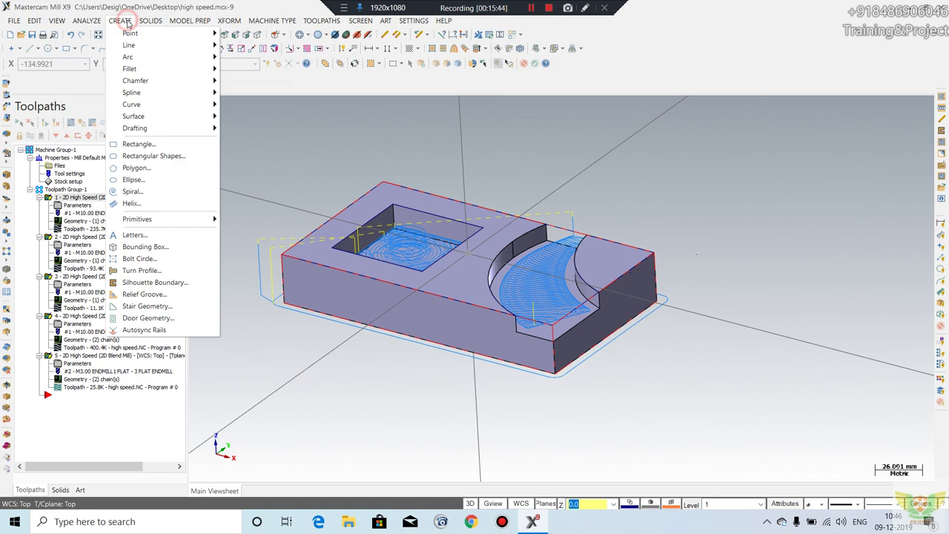
{"action": "left_click", "coordinate": [135, 234]}
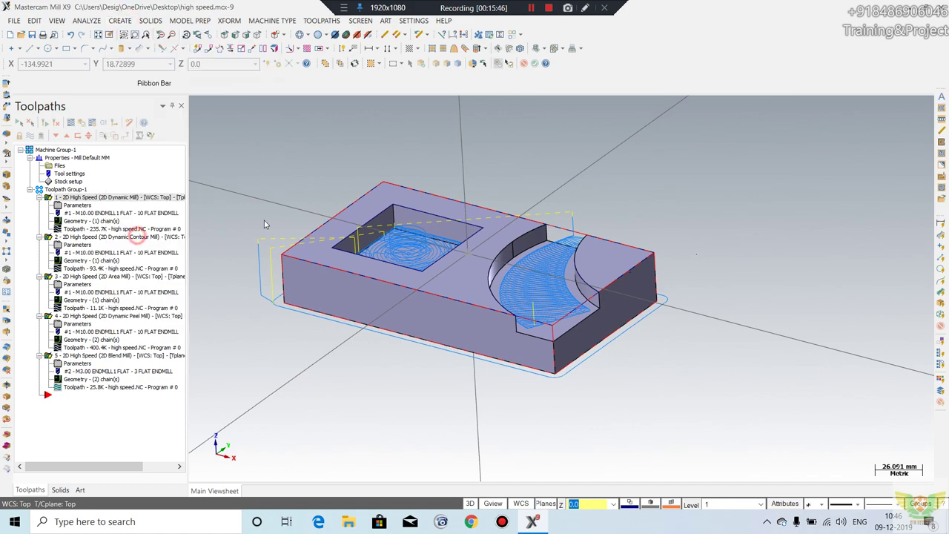
Step: Set up the letters ABC in TrueType Elephant font, size 48, height 20.0, spacing 5.0
{"action": "left_click", "coordinate": [173, 165]}
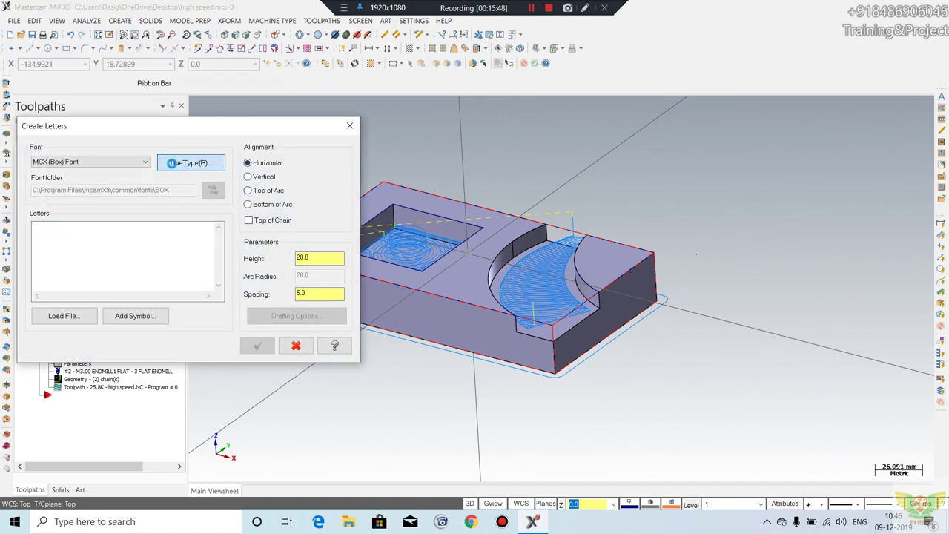
{"action": "scroll", "coordinate": [116, 194], "scroll_direction": "down", "scroll_amount": 2}
{"action": "scroll", "coordinate": [122, 189], "scroll_direction": "down", "scroll_amount": 2}
{"action": "scroll", "coordinate": [127, 184], "scroll_direction": "down", "scroll_amount": 2}
{"action": "scroll", "coordinate": [132, 179], "scroll_direction": "down", "scroll_amount": 2}
{"action": "scroll", "coordinate": [117, 182], "scroll_direction": "up", "scroll_amount": 1}
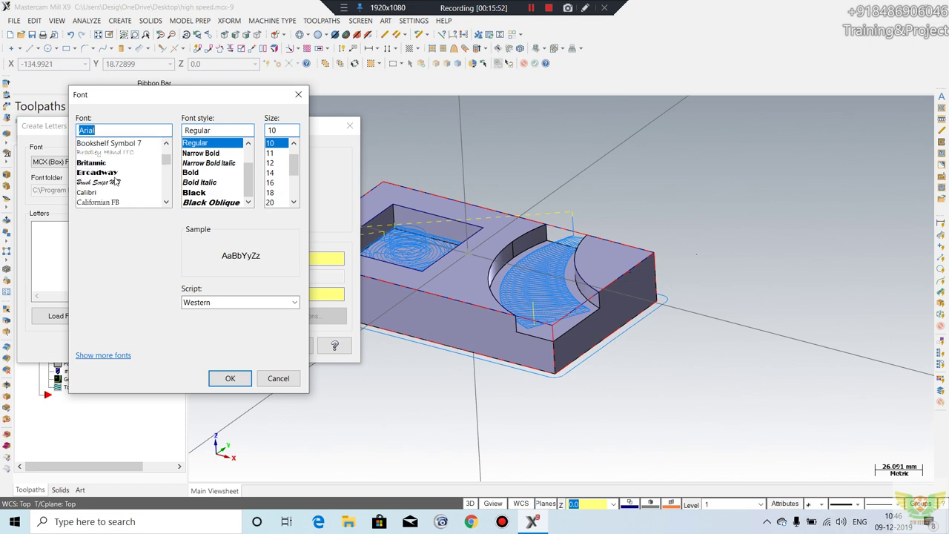
{"action": "scroll", "coordinate": [106, 179], "scroll_direction": "down", "scroll_amount": 1}
{"action": "scroll", "coordinate": [110, 177], "scroll_direction": "down", "scroll_amount": 1}
{"action": "scroll", "coordinate": [113, 176], "scroll_direction": "down", "scroll_amount": 1}
{"action": "scroll", "coordinate": [117, 174], "scroll_direction": "down", "scroll_amount": 1}
{"action": "scroll", "coordinate": [117, 174], "scroll_direction": "down", "scroll_amount": 1}
{"action": "scroll", "coordinate": [117, 174], "scroll_direction": "down", "scroll_amount": 2}
{"action": "scroll", "coordinate": [117, 174], "scroll_direction": "down", "scroll_amount": 2}
{"action": "scroll", "coordinate": [116, 174], "scroll_direction": "down", "scroll_amount": 1}
{"action": "scroll", "coordinate": [117, 175], "scroll_direction": "down", "scroll_amount": 1}
{"action": "left_click", "coordinate": [119, 173]}
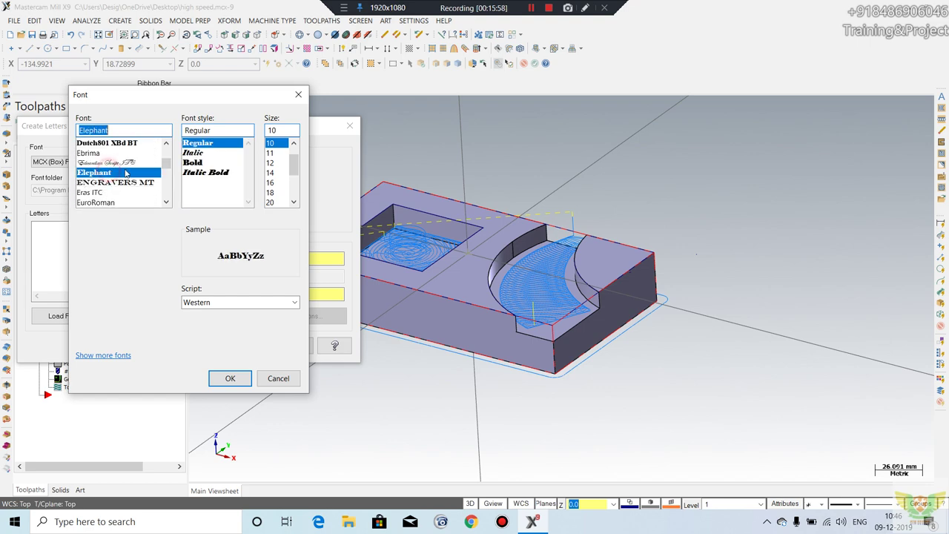
{"action": "left_click_drag", "start_coordinate": [293, 165], "coordinate": [293, 186]}
{"action": "left_click", "coordinate": [269, 193]}
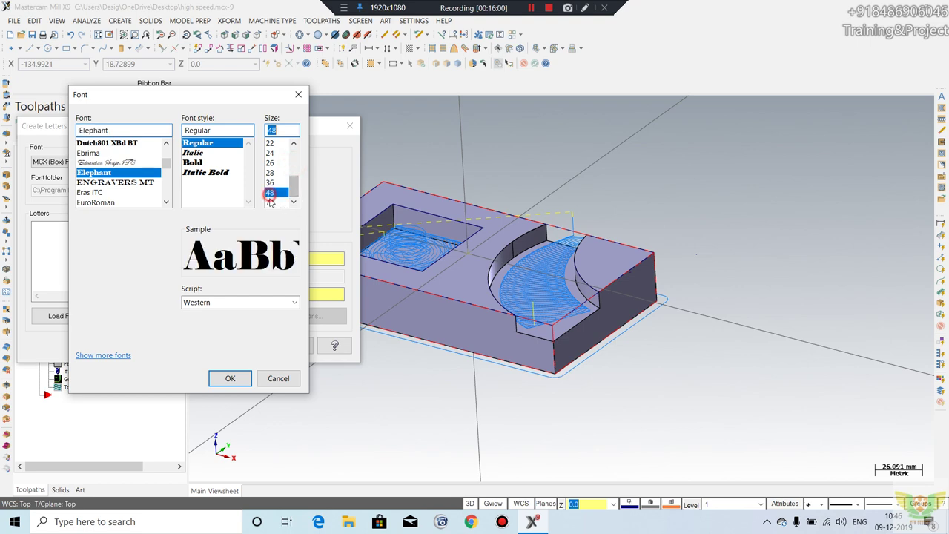
{"action": "left_click", "coordinate": [230, 378]}
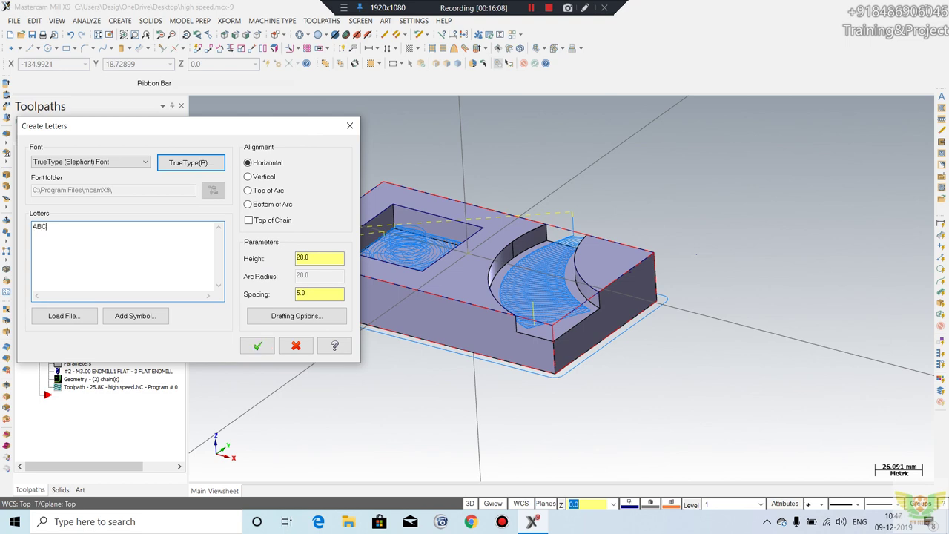
{"action": "left_click", "coordinate": [258, 345]}
Step: Place the ABC letters on the block top and window-select the upper copy over the pocket
{"action": "middle_click_drag", "start_coordinate": [404, 296], "coordinate": [391, 250]}
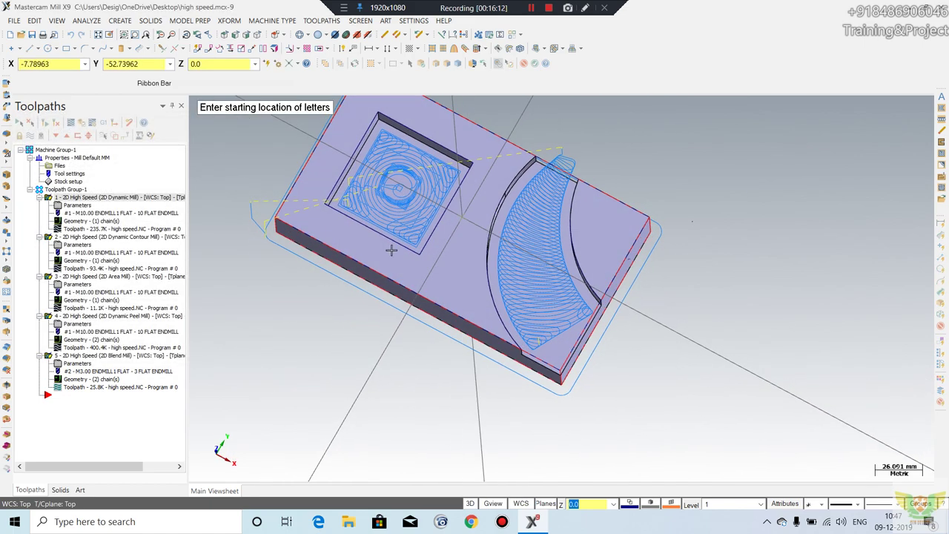
{"action": "mouse_move", "coordinate": [385, 194]}
{"action": "middle_mouse_down"}
{"action": "mouse_move", "coordinate": [557, 245]}
{"action": "mouse_move", "coordinate": [408, 315]}
{"action": "middle_mouse_up"}
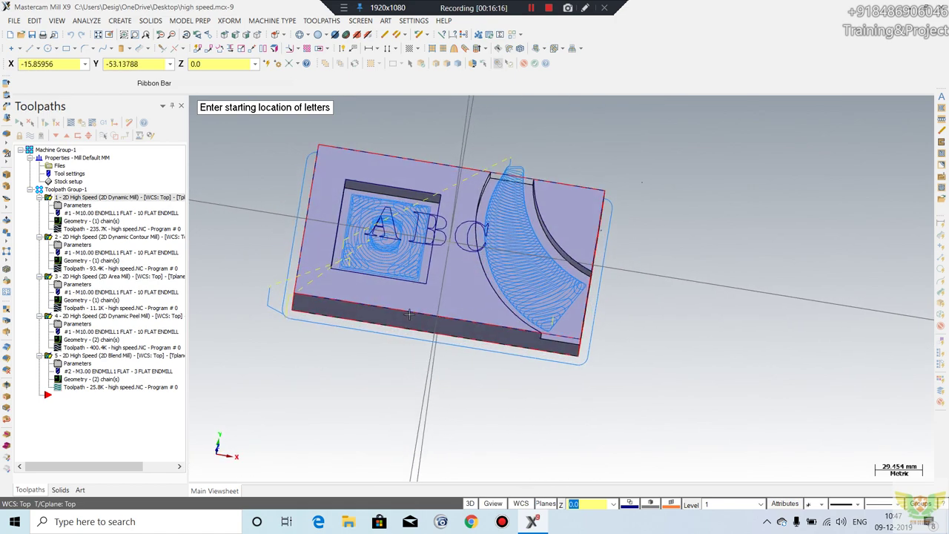
{"action": "left_click", "coordinate": [438, 275]}
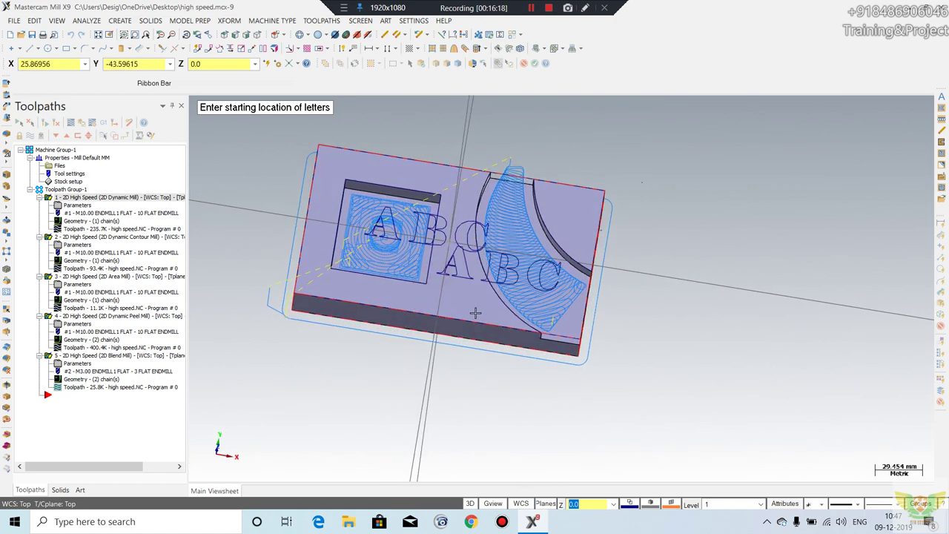
{"action": "scroll", "coordinate": [461, 243], "scroll_direction": "up", "scroll_amount": 2}
{"action": "scroll", "coordinate": [434, 246], "scroll_direction": "up", "scroll_amount": 2}
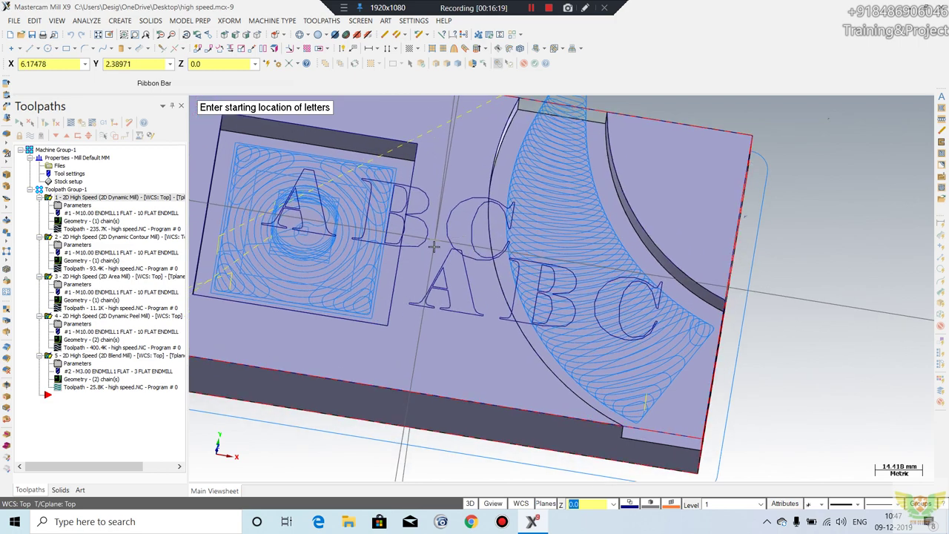
{"action": "left_click", "coordinate": [302, 161]}
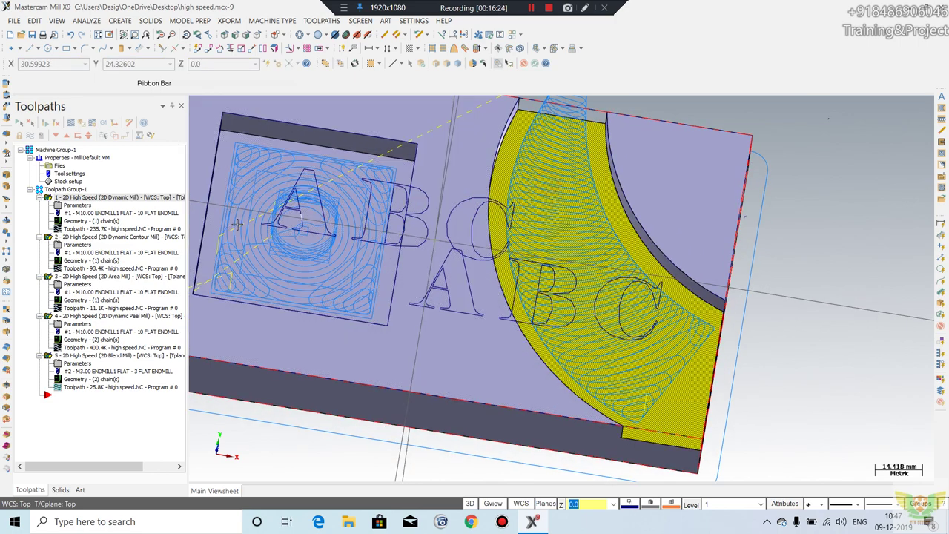
{"action": "scroll", "coordinate": [541, 234], "scroll_direction": "down", "scroll_amount": 1}
{"action": "left_click_drag", "start_coordinate": [333, 261], "coordinate": [280, 269]}
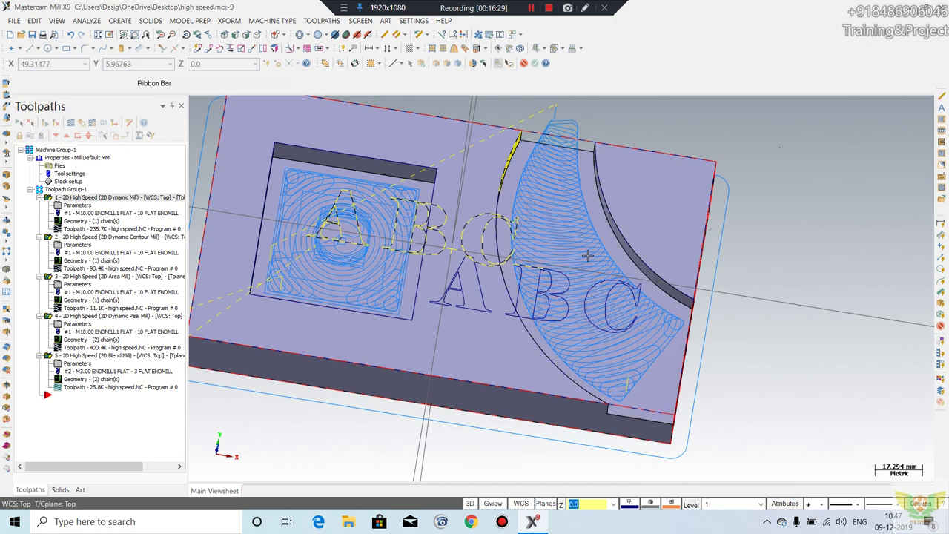
Step: Delete the upper ABC letters, then undo the deletion
{"action": "key", "text": "Delete"}
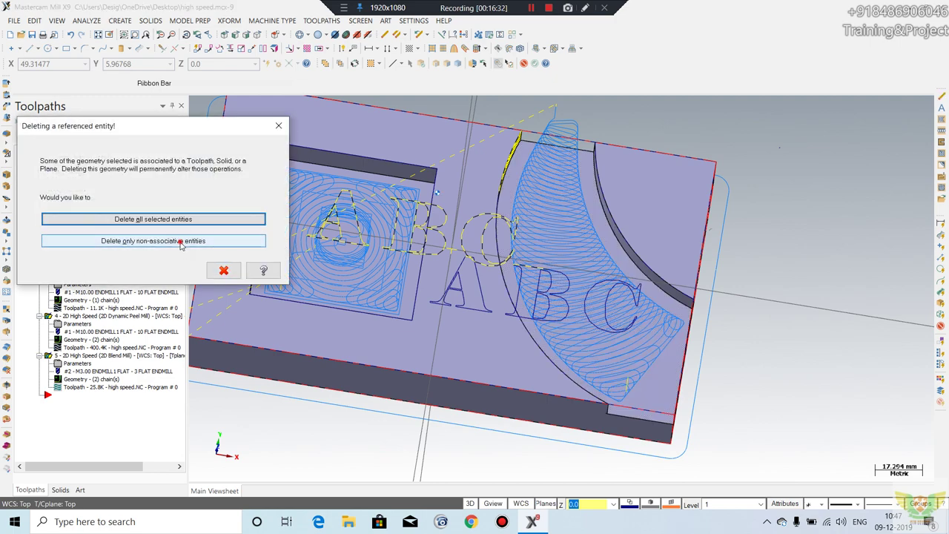
{"action": "left_click", "coordinate": [192, 240]}
{"action": "scroll", "coordinate": [425, 270], "scroll_direction": "up", "scroll_amount": 1}
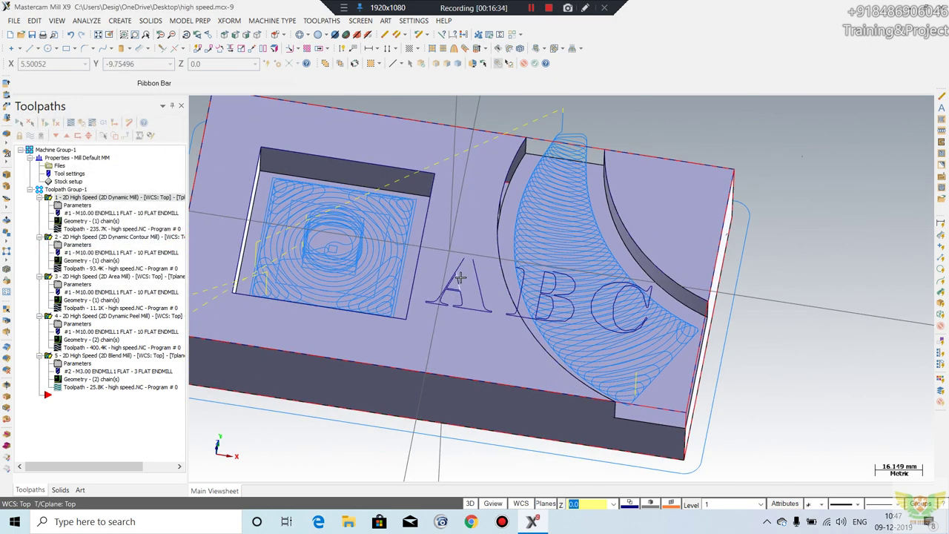
{"action": "scroll", "coordinate": [460, 276], "scroll_direction": "up", "scroll_amount": 1}
{"action": "key", "text": "ctrl+z"}
Step: Select the slot's curved face and floor, and switch to the Top (WCS) view
{"action": "scroll", "coordinate": [526, 186], "scroll_direction": "up", "scroll_amount": 1}
{"action": "scroll", "coordinate": [542, 171], "scroll_direction": "up", "scroll_amount": 1}
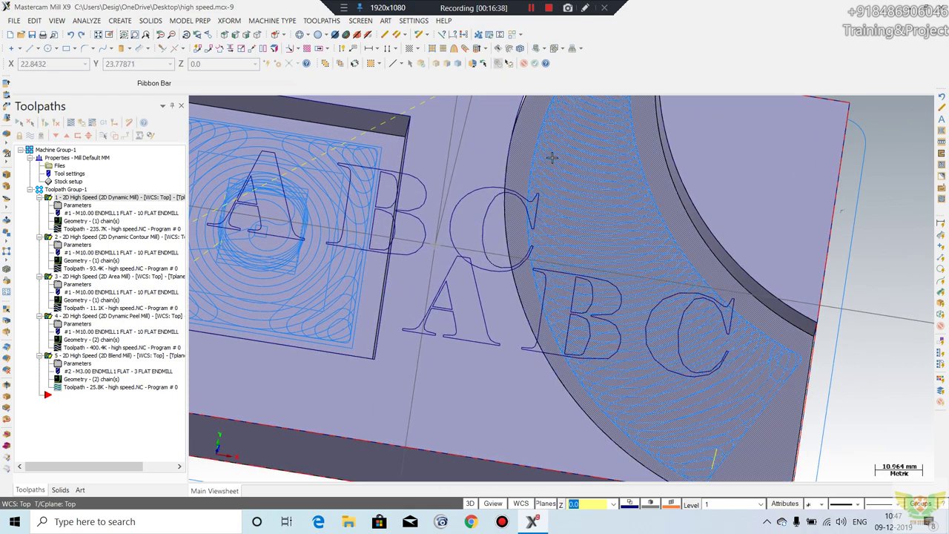
{"action": "left_click", "coordinate": [551, 157]}
{"action": "scroll", "coordinate": [469, 261], "scroll_direction": "up", "scroll_amount": 1}
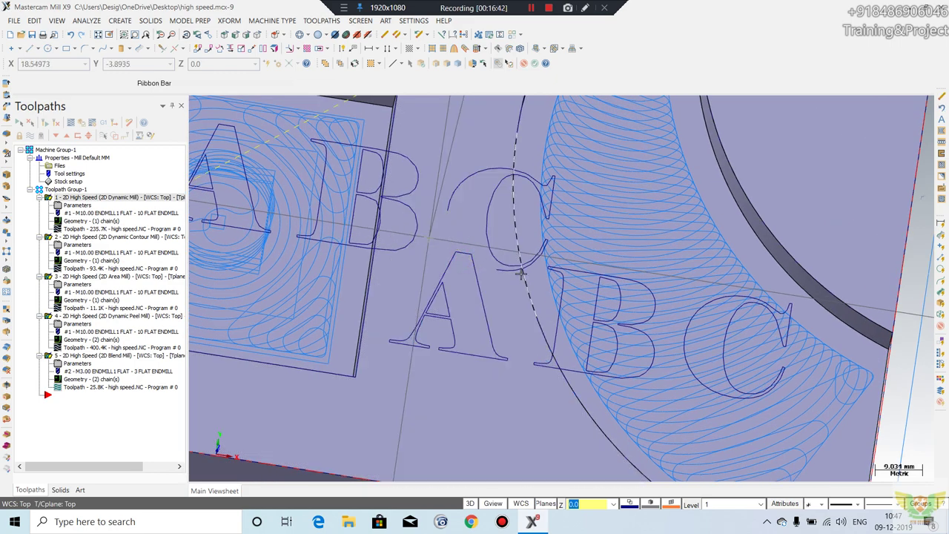
{"action": "scroll", "coordinate": [529, 268], "scroll_direction": "down", "scroll_amount": 1}
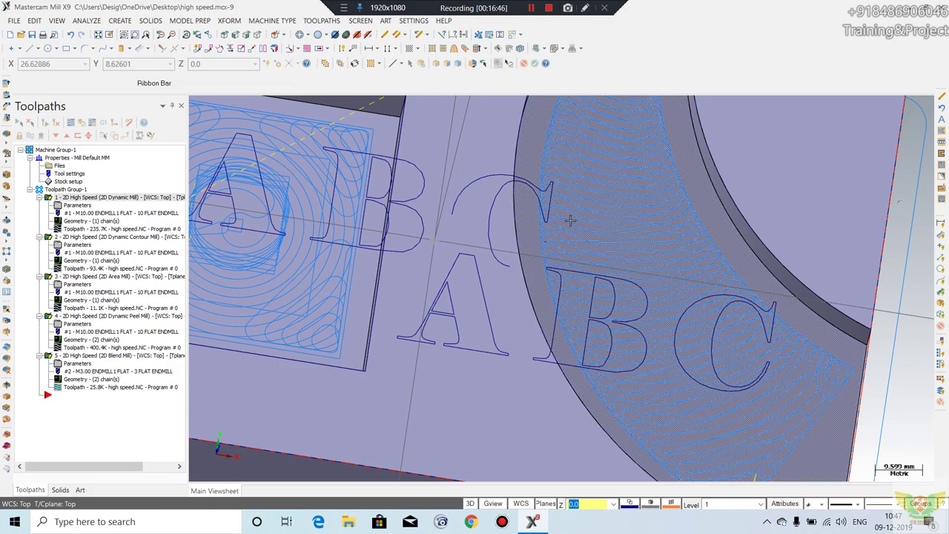
{"action": "left_click", "coordinate": [524, 265]}
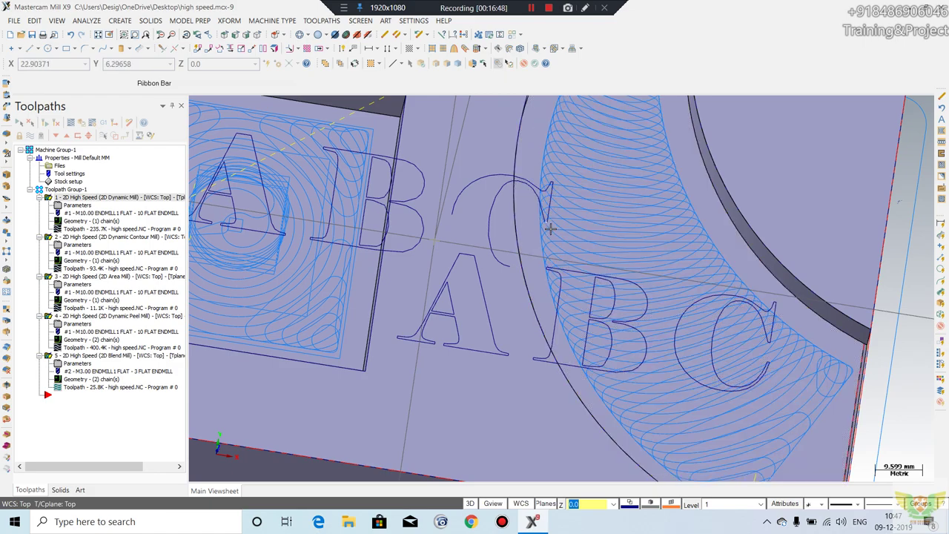
{"action": "scroll", "coordinate": [550, 229], "scroll_direction": "down", "scroll_amount": 2}
{"action": "middle_click_drag", "start_coordinate": [550, 229], "coordinate": [665, 134]}
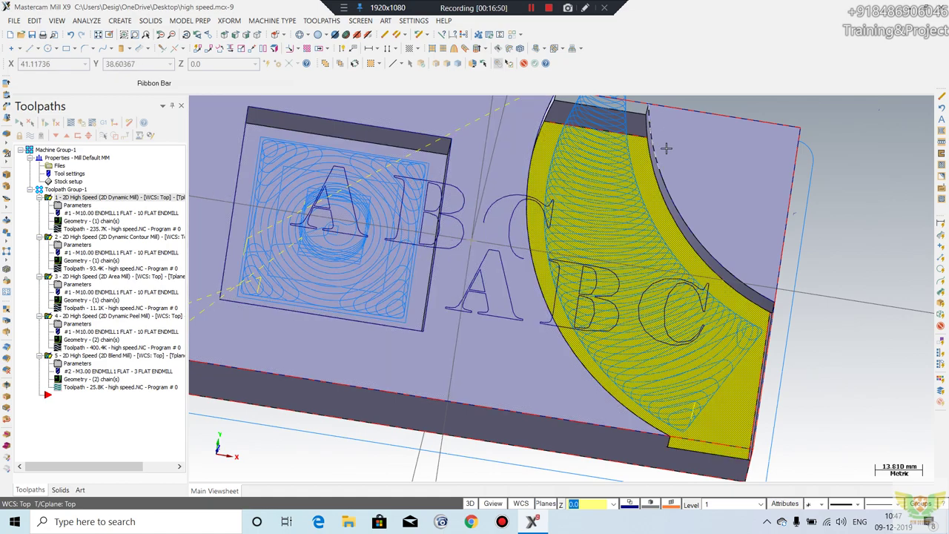
{"action": "scroll", "coordinate": [651, 231], "scroll_direction": "down", "scroll_amount": 1}
{"action": "right_click", "coordinate": [850, 195]}
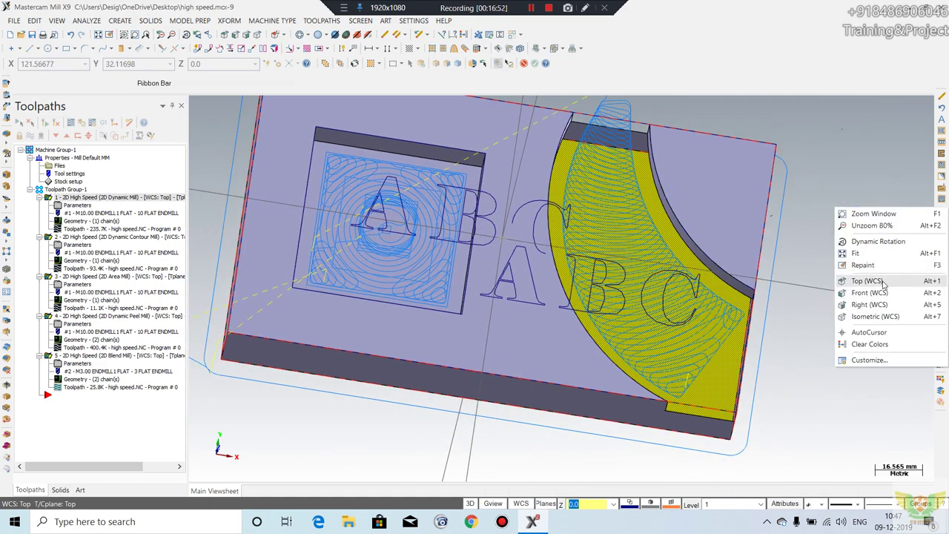
{"action": "left_click", "coordinate": [860, 279]}
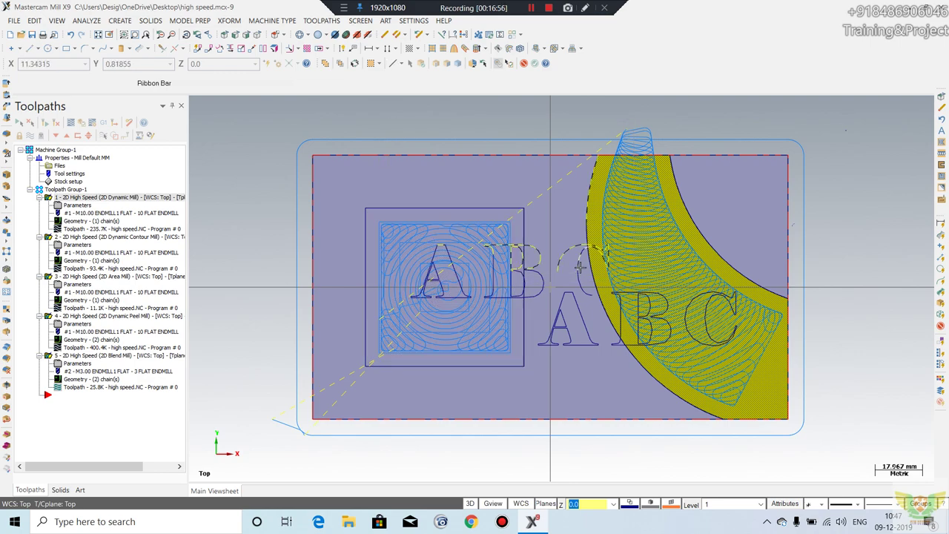
Step: Delete the selected lettering and the leftover duplicate, keeping only the lower ABC
{"action": "key", "text": "Delete"}
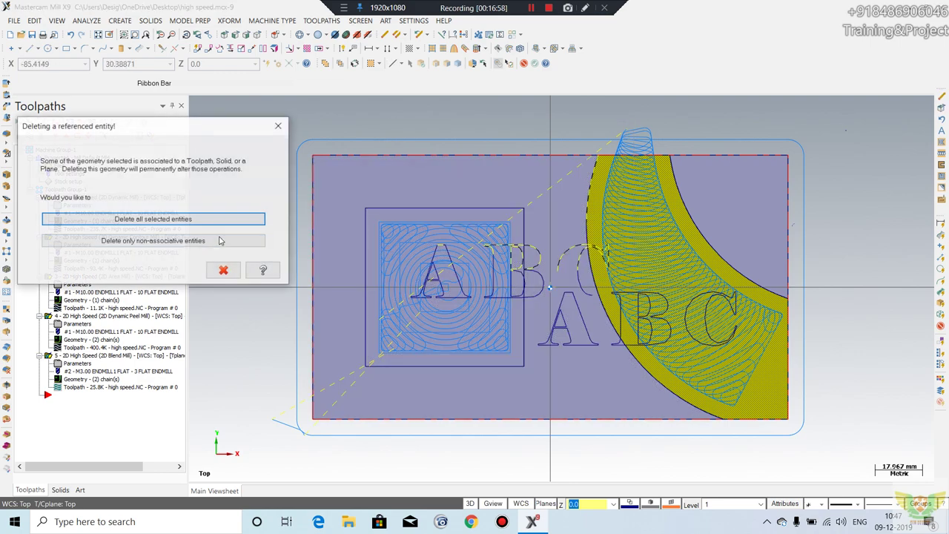
{"action": "left_click", "coordinate": [222, 241]}
{"action": "scroll", "coordinate": [528, 290], "scroll_direction": "up", "scroll_amount": 1}
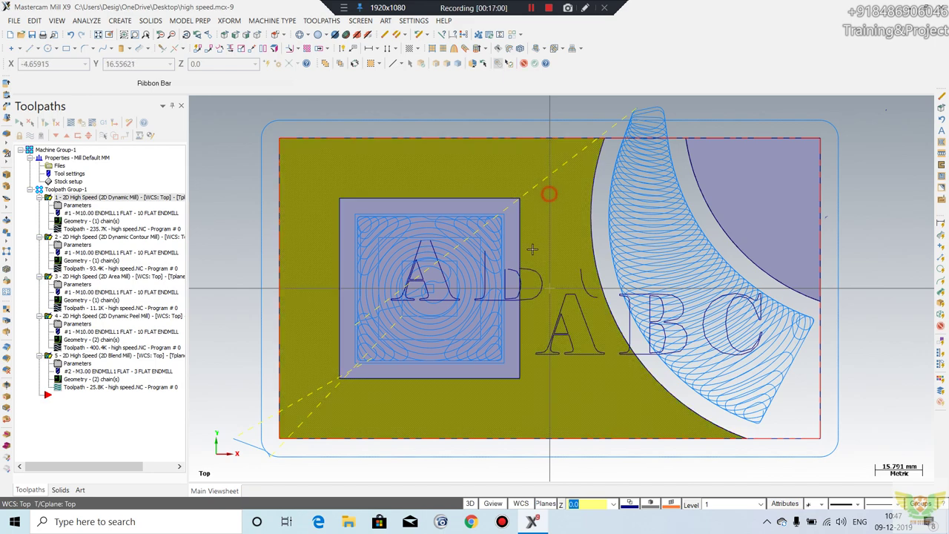
{"action": "scroll", "coordinate": [530, 182], "scroll_direction": "down", "scroll_amount": 1}
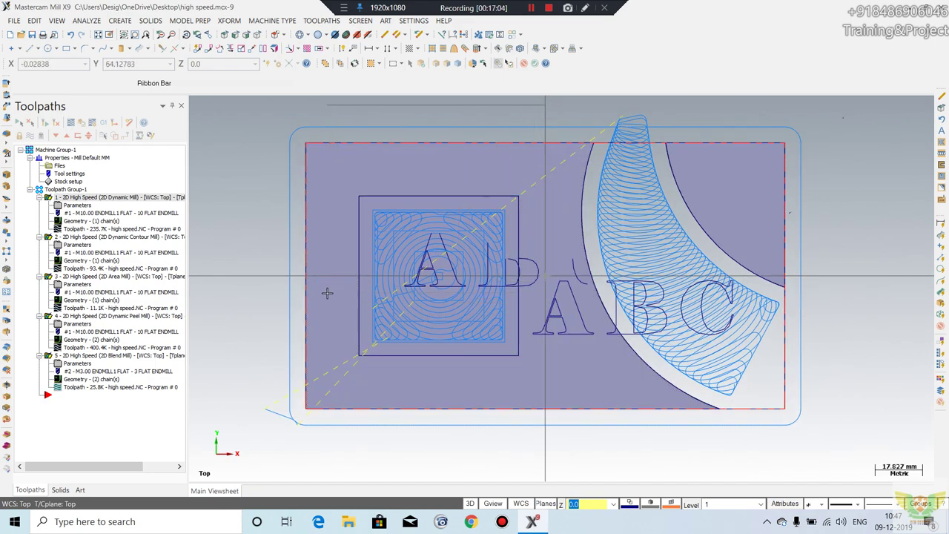
{"action": "left_click_drag", "start_coordinate": [545, 105], "coordinate": [324, 295]}
{"action": "key", "text": "Delete"}
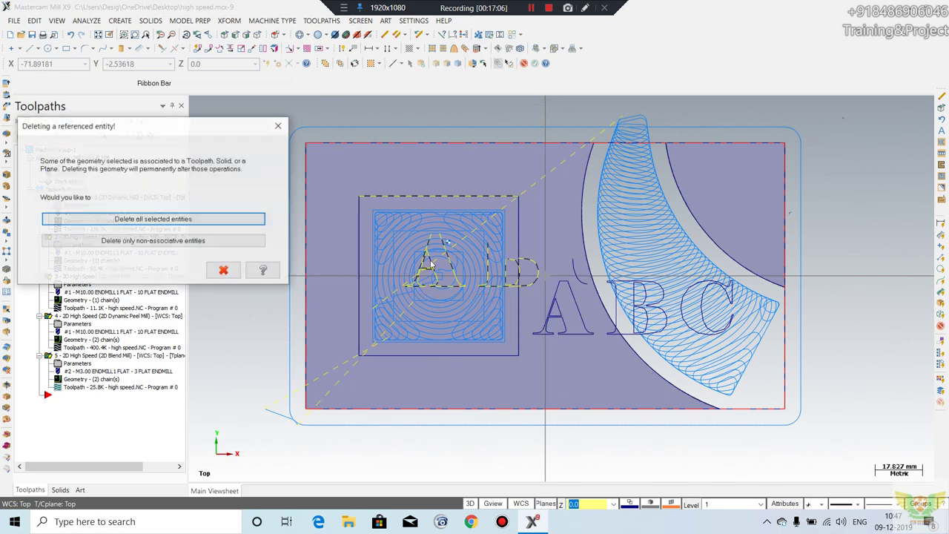
{"action": "left_click", "coordinate": [222, 243]}
{"action": "scroll", "coordinate": [584, 264], "scroll_direction": "up", "scroll_amount": 1}
{"action": "scroll", "coordinate": [583, 263], "scroll_direction": "up", "scroll_amount": 2}
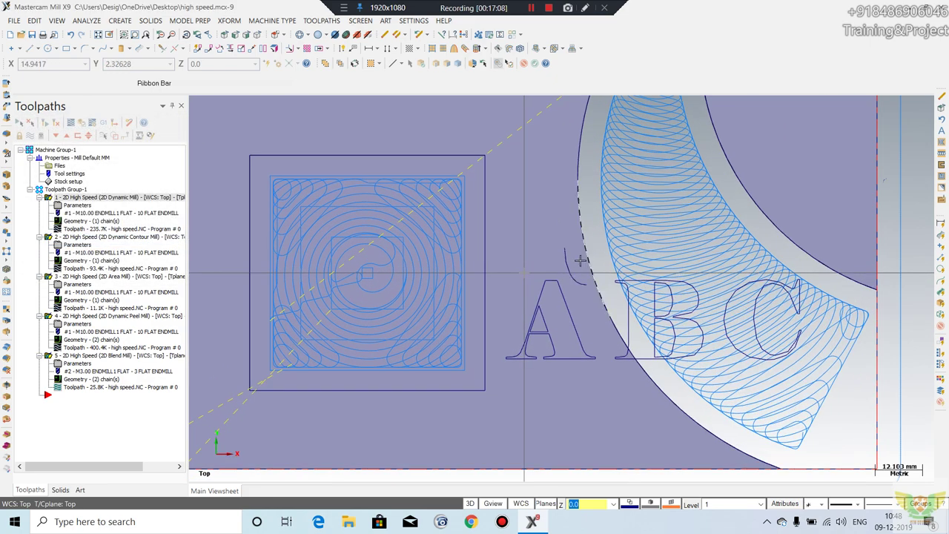
{"action": "scroll", "coordinate": [588, 300], "scroll_direction": "down", "scroll_amount": 1}
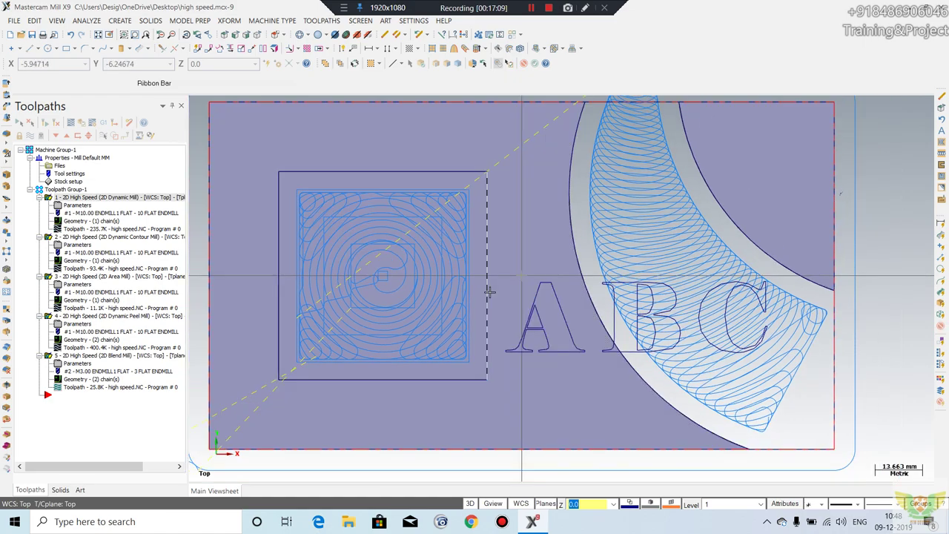
{"action": "scroll", "coordinate": [578, 308], "scroll_direction": "down", "scroll_amount": 3}
{"action": "scroll", "coordinate": [556, 315], "scroll_direction": "up", "scroll_amount": 1}
{"action": "mouse_move", "coordinate": [554, 315]}
{"action": "middle_mouse_down"}
{"action": "mouse_move", "coordinate": [544, 180]}
{"action": "mouse_move", "coordinate": [534, 235]}
{"action": "mouse_move", "coordinate": [545, 179]}
{"action": "mouse_move", "coordinate": [538, 203]}
{"action": "mouse_move", "coordinate": [576, 265]}
{"action": "mouse_move", "coordinate": [550, 315]}
{"action": "mouse_move", "coordinate": [599, 311]}
{"action": "middle_mouse_up"}
Step: Start an Engraving toolpath with the letter A outlines chained as its geometry
{"action": "scroll", "coordinate": [550, 315], "scroll_direction": "up", "scroll_amount": 2}
{"action": "mouse_move", "coordinate": [650, 295]}
{"action": "middle_mouse_down"}
{"action": "mouse_move", "coordinate": [483, 278]}
{"action": "mouse_move", "coordinate": [445, 133]}
{"action": "middle_mouse_up"}
{"action": "scroll", "coordinate": [483, 279], "scroll_direction": "up", "scroll_amount": 1}
{"action": "scroll", "coordinate": [445, 133], "scroll_direction": "down", "scroll_amount": 1}
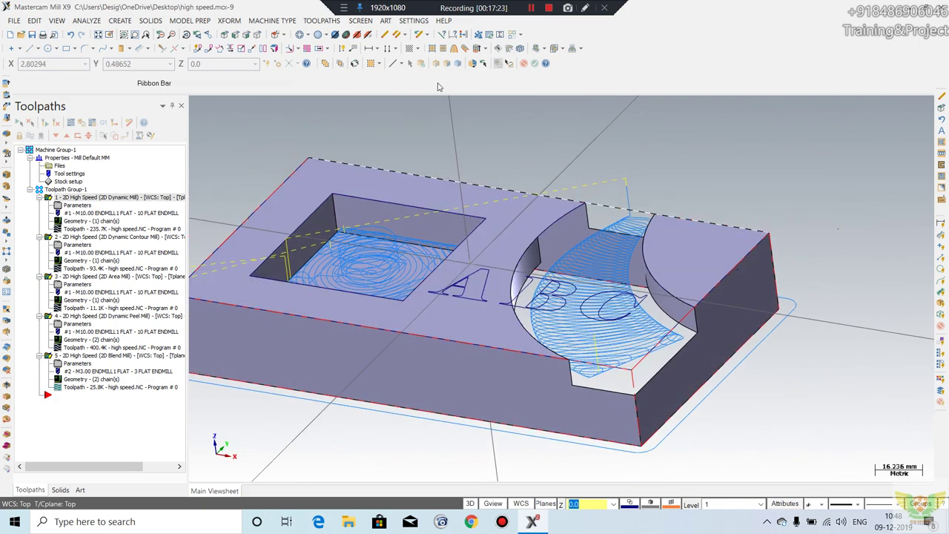
{"action": "left_click", "coordinate": [310, 22]}
{"action": "left_click", "coordinate": [362, 93]}
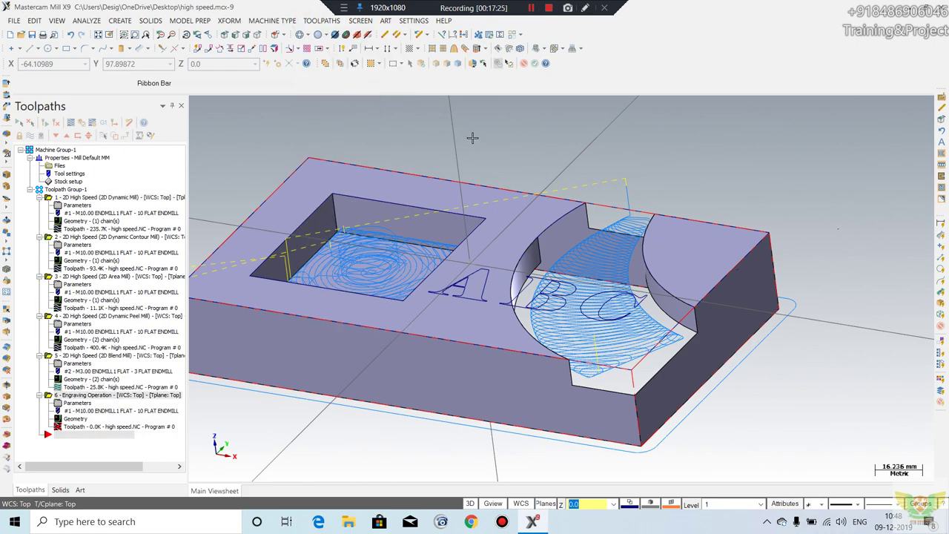
{"action": "scroll", "coordinate": [482, 281], "scroll_direction": "up", "scroll_amount": 2}
{"action": "left_click", "coordinate": [480, 283]}
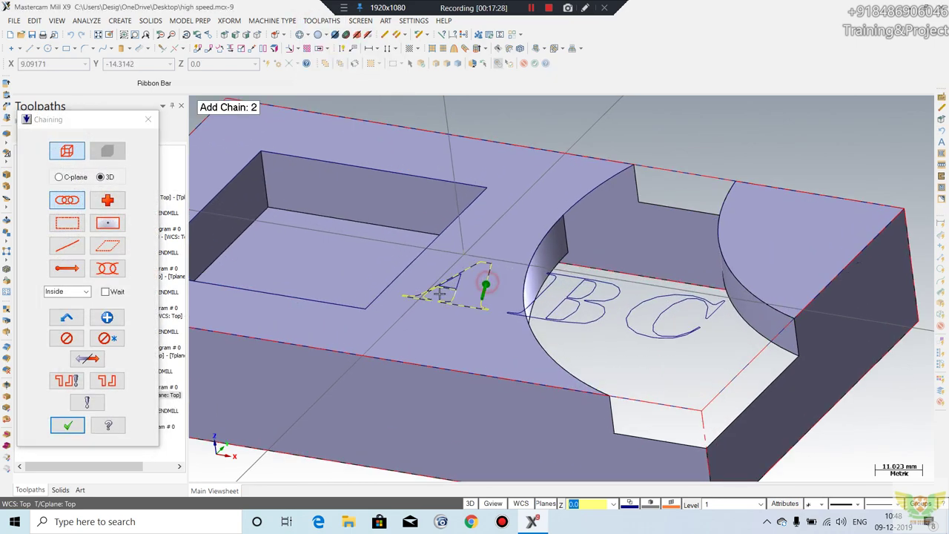
{"action": "scroll", "coordinate": [463, 281], "scroll_direction": "up", "scroll_amount": 2}
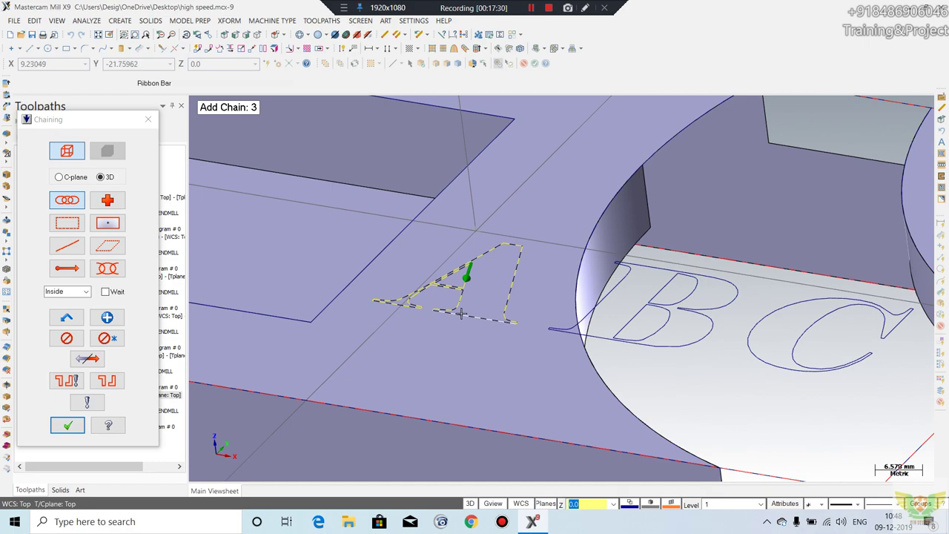
{"action": "key", "text": "Return"}
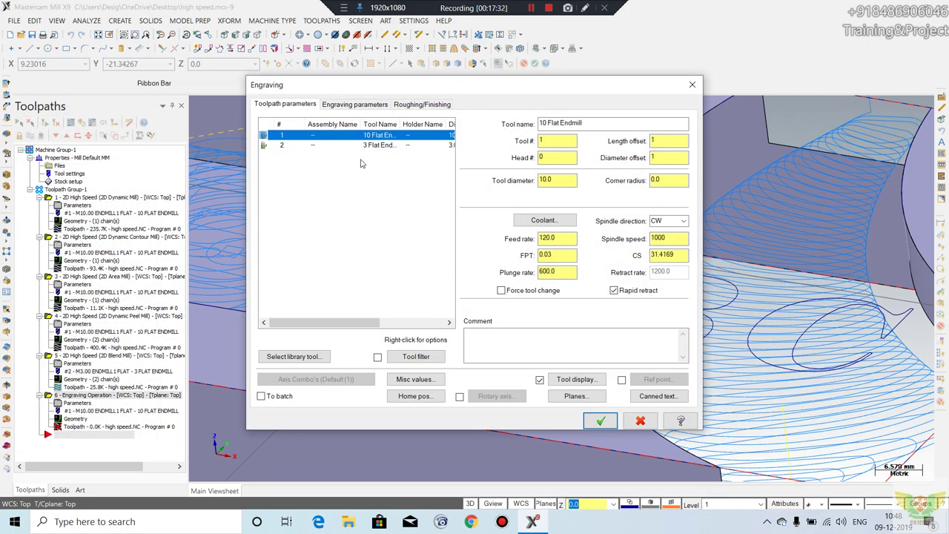
Step: Use the 3 Flat Endmill at -2 depth with roughing on, generating the 4.9K engraving toolpath
{"action": "left_click", "coordinate": [353, 146]}
{"action": "left_click", "coordinate": [340, 108]}
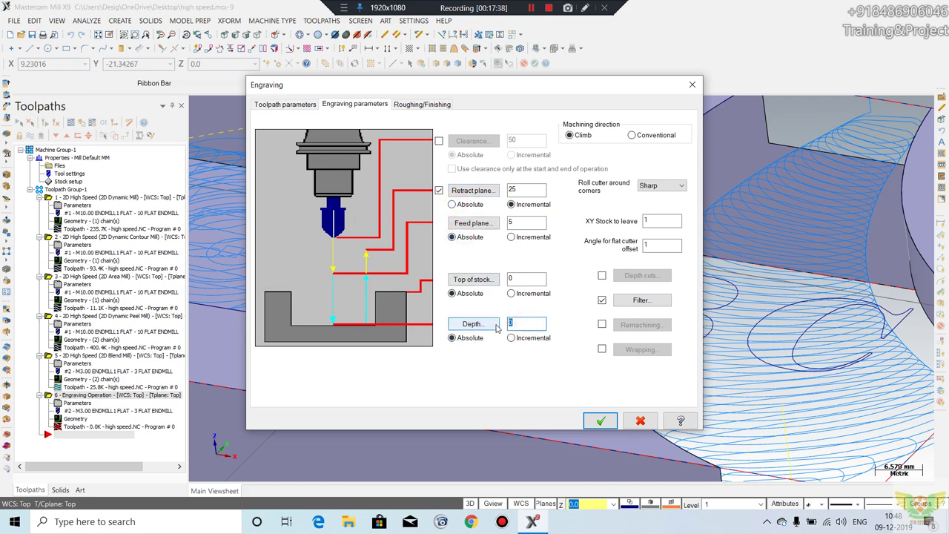
{"action": "left_click", "coordinate": [421, 105]}
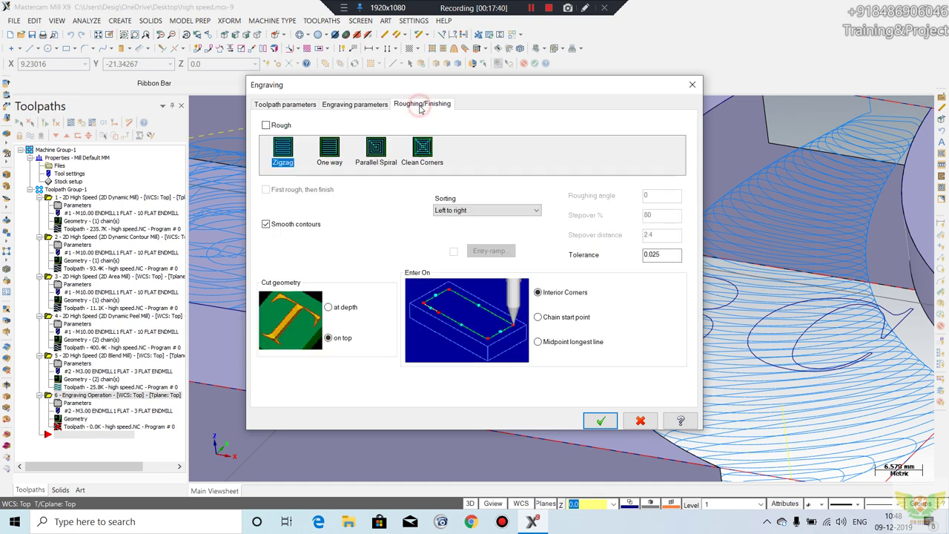
{"action": "left_click", "coordinate": [266, 126]}
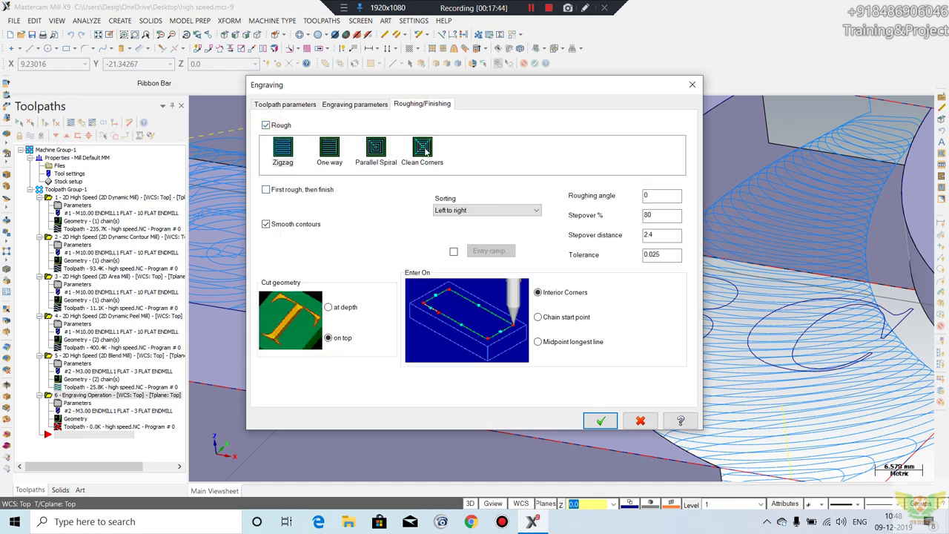
{"action": "left_click", "coordinate": [599, 422]}
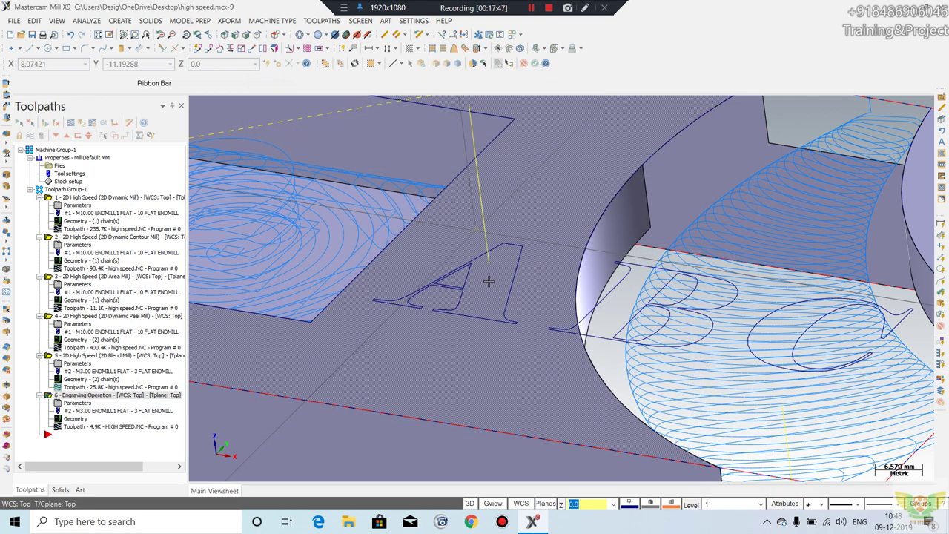
{"action": "scroll", "coordinate": [458, 315], "scroll_direction": "down", "scroll_amount": 3}
{"action": "scroll", "coordinate": [476, 297], "scroll_direction": "up", "scroll_amount": 3}
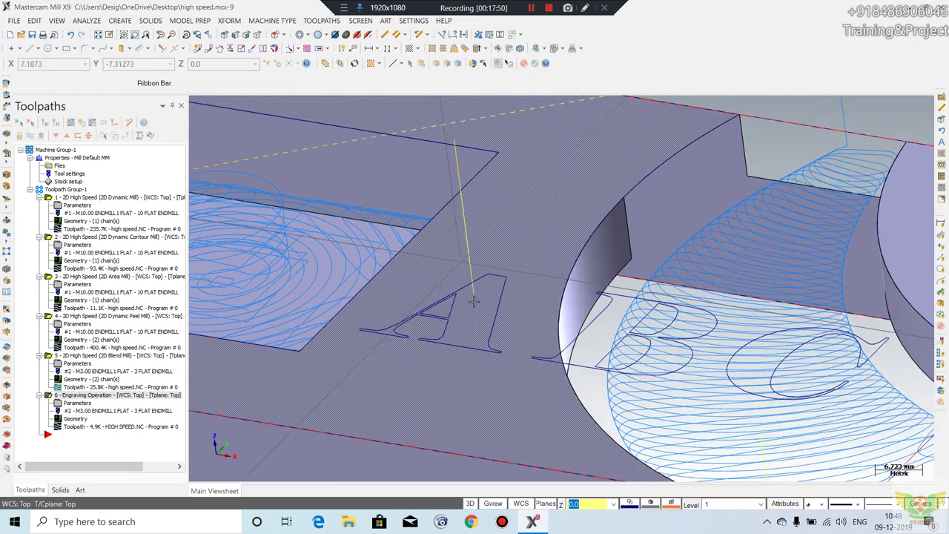
{"action": "scroll", "coordinate": [466, 316], "scroll_direction": "up", "scroll_amount": 2}
{"action": "scroll", "coordinate": [415, 297], "scroll_direction": "down", "scroll_amount": 2}
{"action": "scroll", "coordinate": [409, 286], "scroll_direction": "up", "scroll_amount": 2}
{"action": "scroll", "coordinate": [445, 110], "scroll_direction": "down", "scroll_amount": 2}
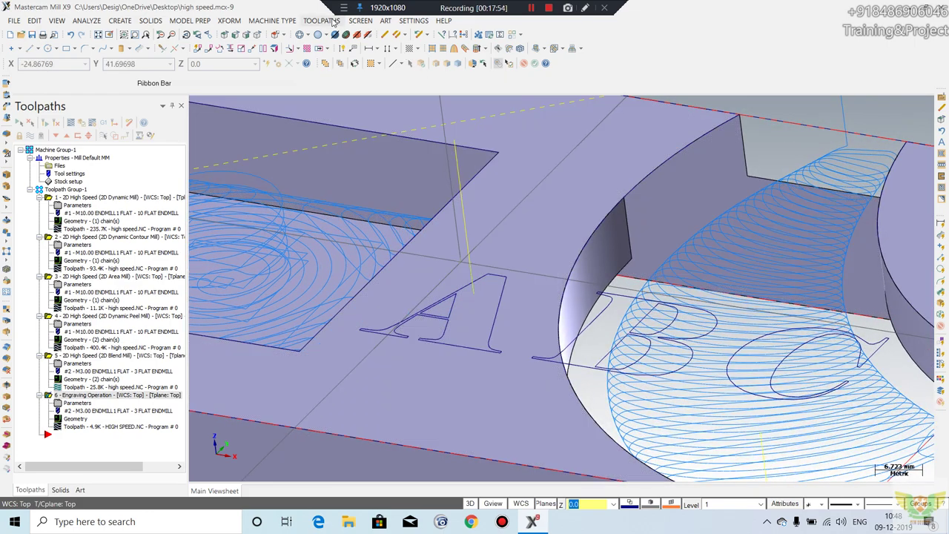
{"action": "left_click", "coordinate": [332, 21]}
{"action": "left_click", "coordinate": [324, 20]}
{"action": "left_click", "coordinate": [308, 21]}
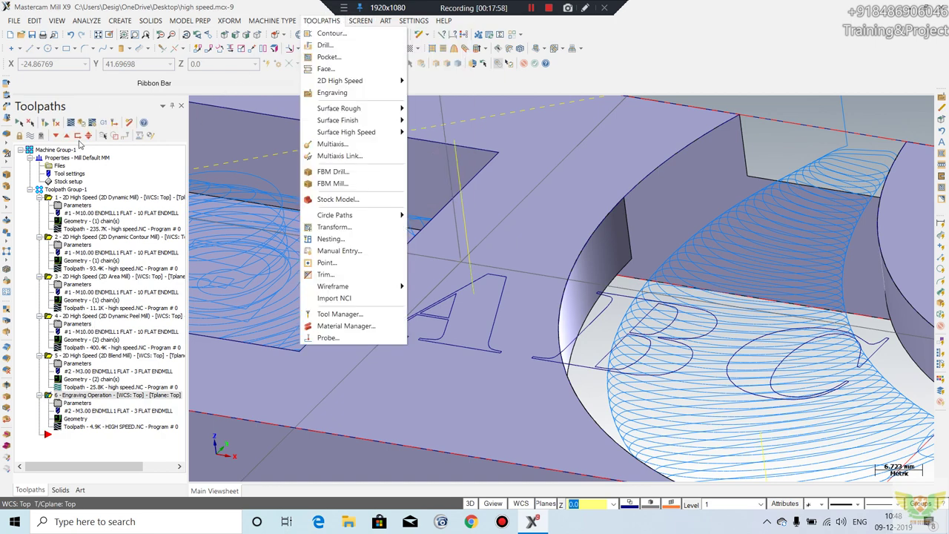
{"action": "left_click", "coordinate": [81, 123]}
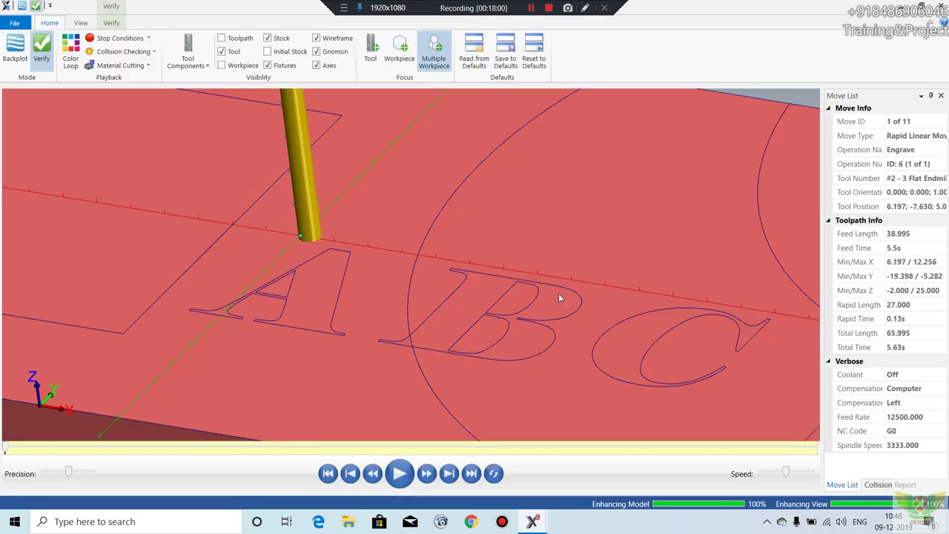
{"action": "left_click", "coordinate": [399, 475]}
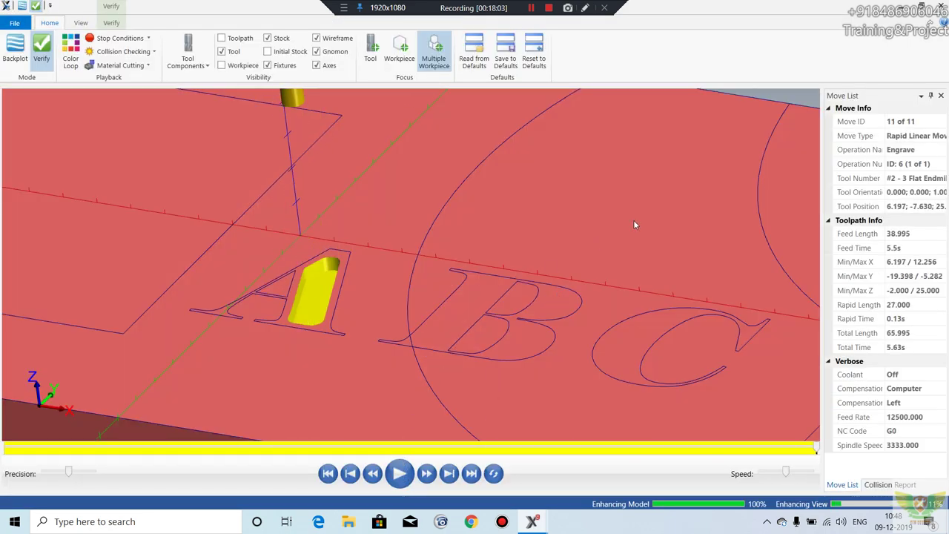
{"action": "key", "text": "alt+F4"}
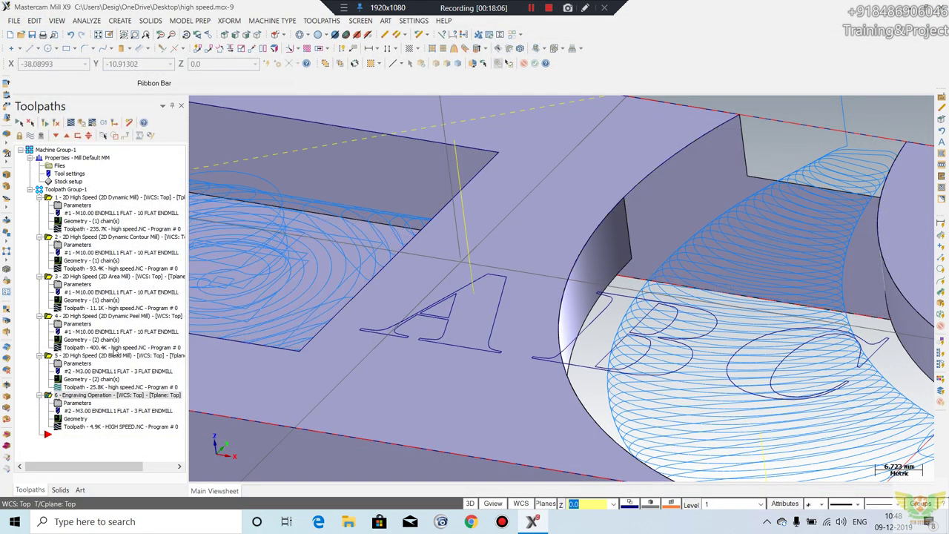
{"action": "left_click", "coordinate": [71, 407]}
Step: Create a new 3 Engraving Bit (3 mm, 15°, 0.1 tip), accept the engraving, and launch Verify
{"action": "right_click", "coordinate": [330, 186]}
{"action": "left_click", "coordinate": [375, 190]}
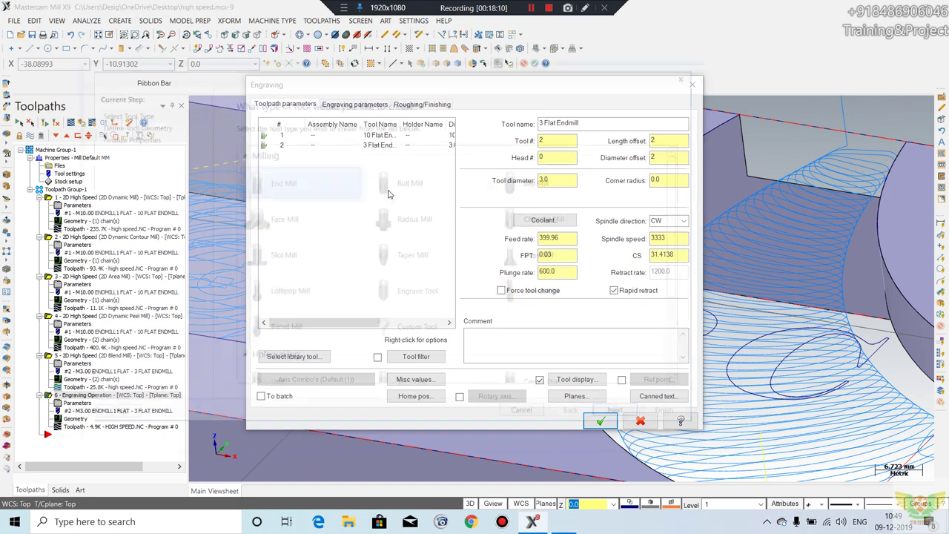
{"action": "left_click", "coordinate": [413, 295]}
{"action": "left_click", "coordinate": [622, 415]}
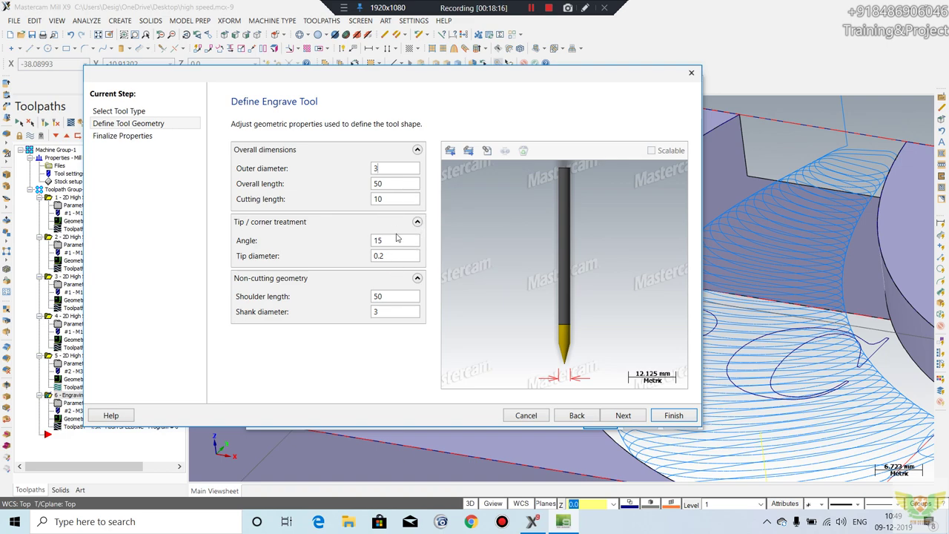
{"action": "left_click", "coordinate": [396, 255]}
{"action": "type", "text": "0.1"}
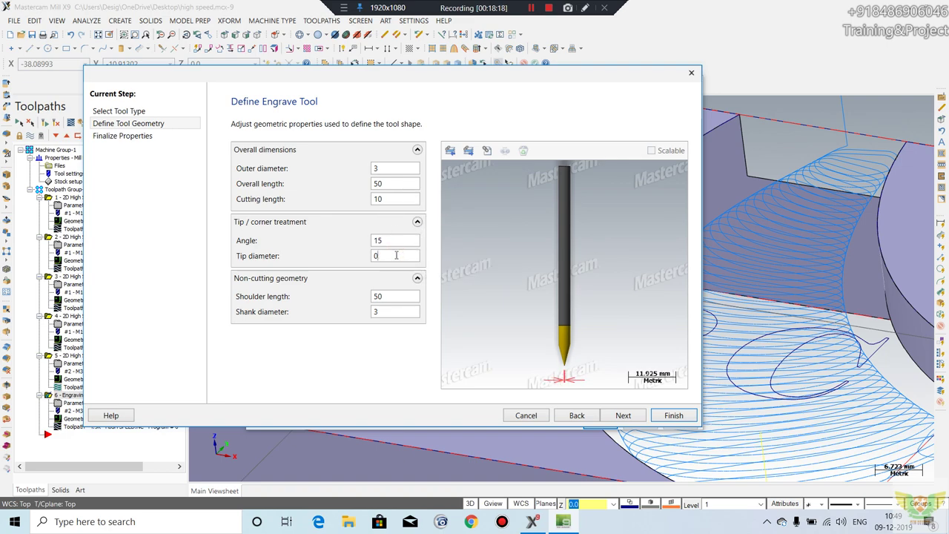
{"action": "left_click", "coordinate": [674, 418]}
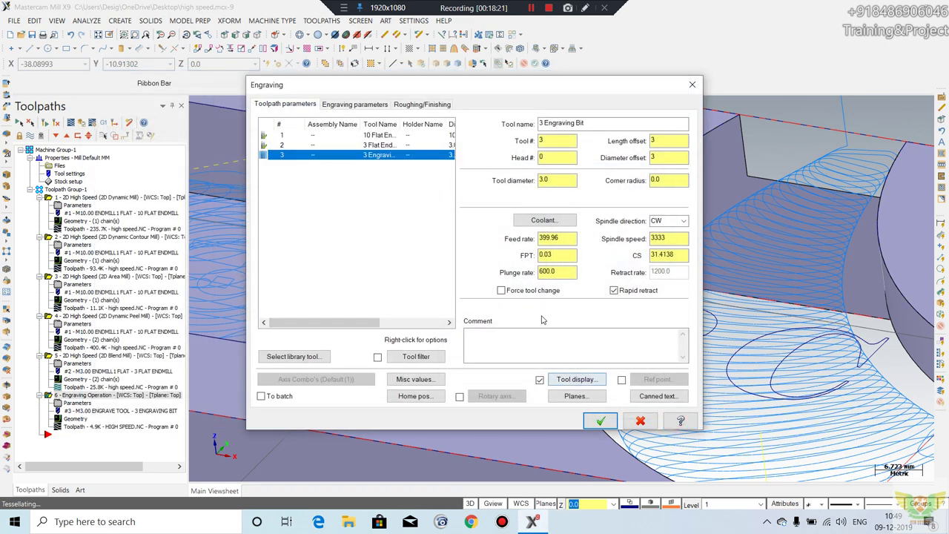
{"action": "left_click", "coordinate": [608, 421]}
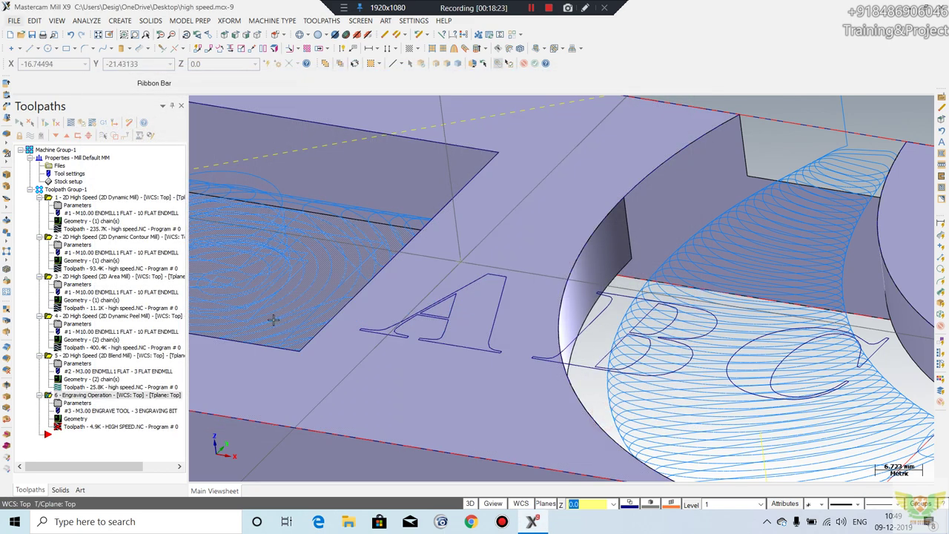
{"action": "left_click", "coordinate": [82, 127]}
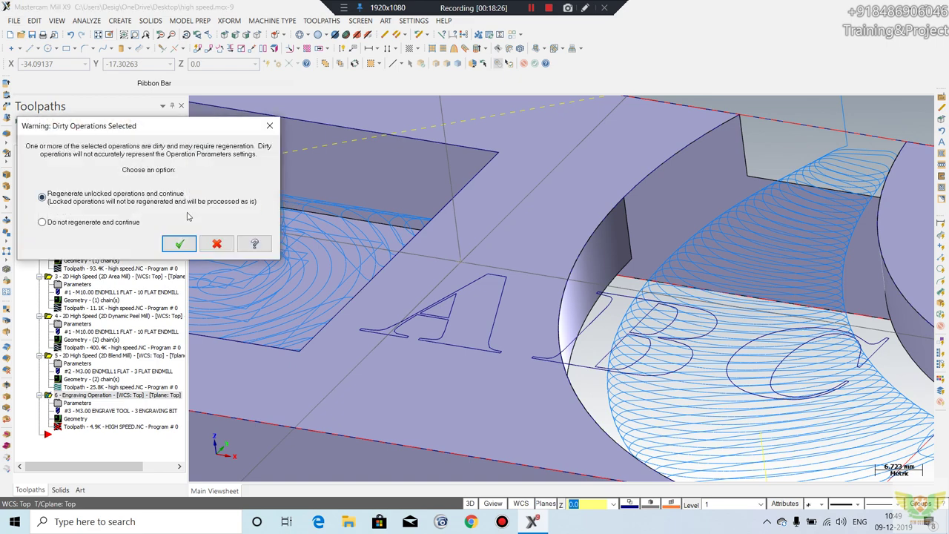
Step: Regenerate the unlocked operations and play the simulation, inspecting the engraved letter A
{"action": "left_click", "coordinate": [179, 245]}
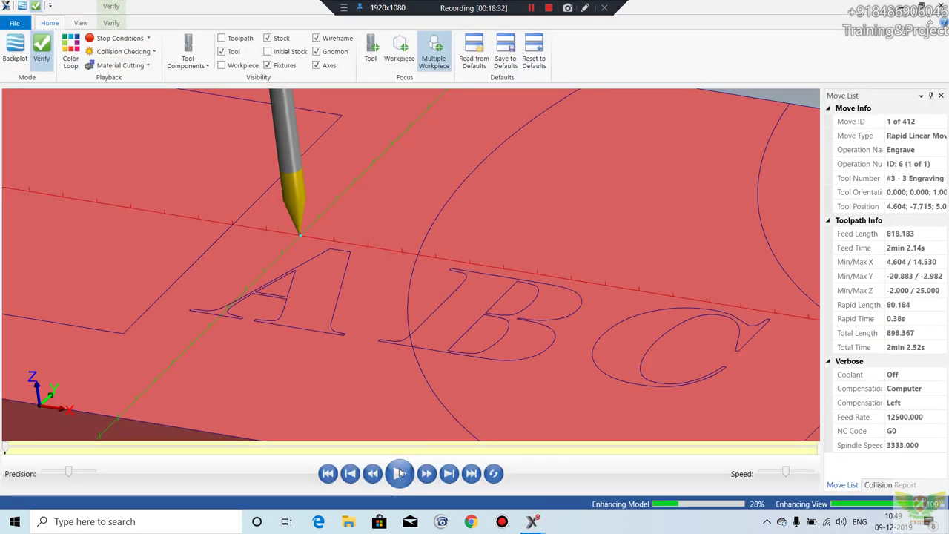
{"action": "left_click", "coordinate": [400, 473]}
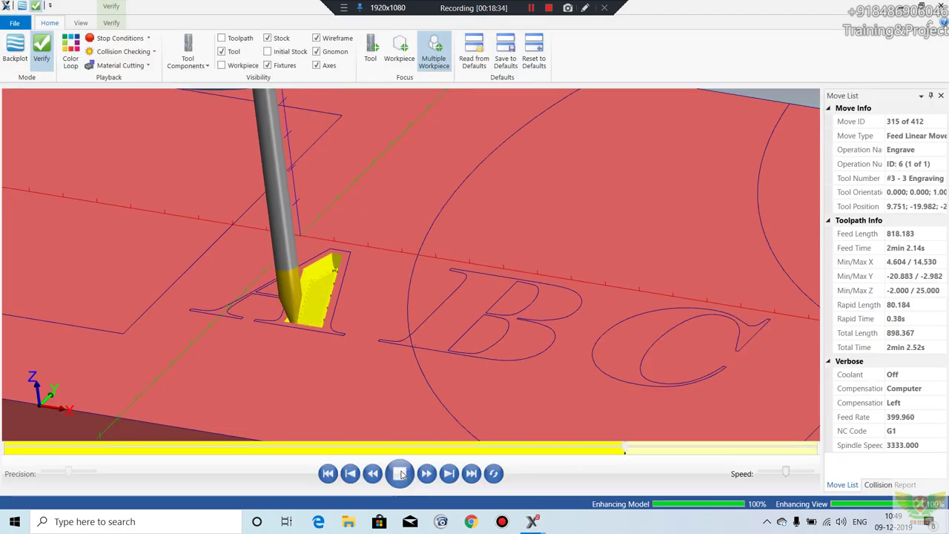
{"action": "middle_click_drag", "start_coordinate": [349, 390], "coordinate": [337, 353]}
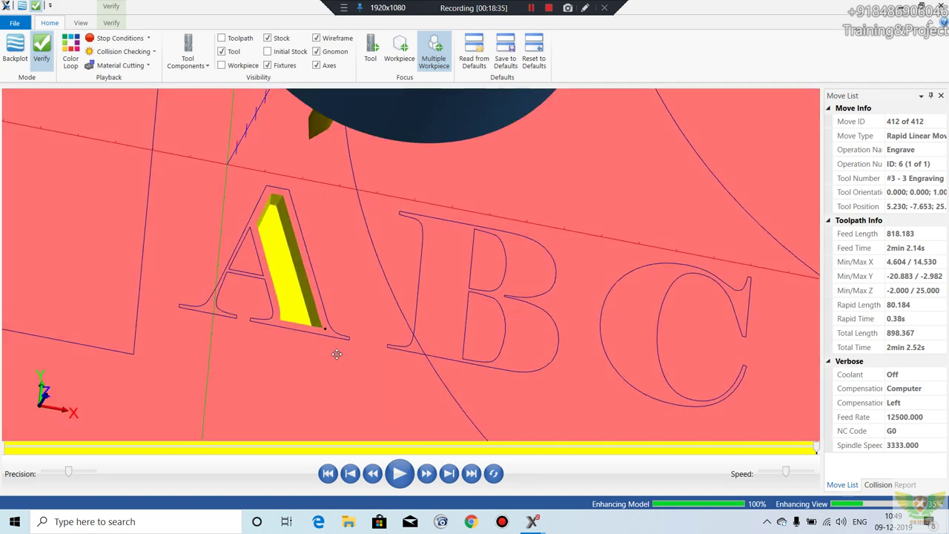
{"action": "scroll", "coordinate": [252, 233], "scroll_direction": "up", "scroll_amount": 3}
{"action": "scroll", "coordinate": [268, 213], "scroll_direction": "down", "scroll_amount": 1}
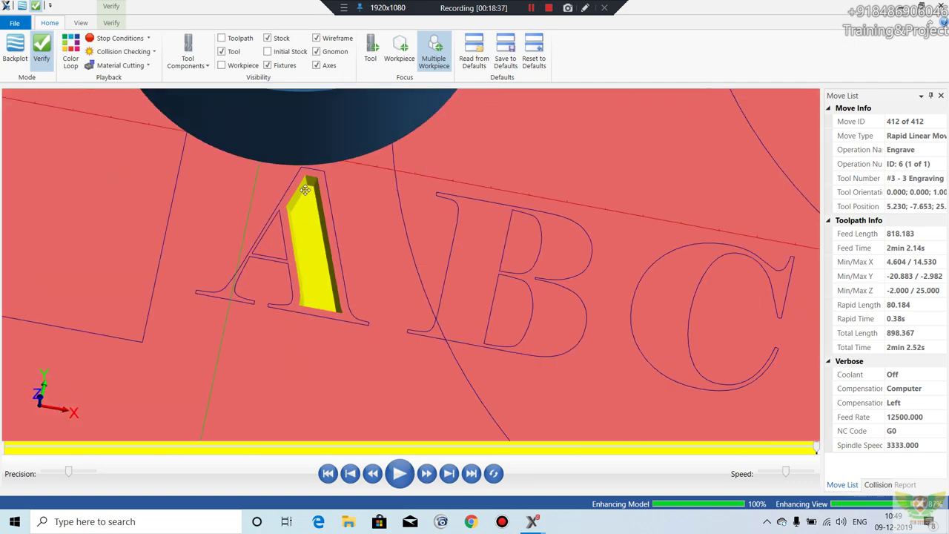
{"action": "middle_click_drag", "start_coordinate": [305, 196], "coordinate": [297, 209]}
{"action": "scroll", "coordinate": [297, 209], "scroll_direction": "down", "scroll_amount": 1}
{"action": "scroll", "coordinate": [301, 223], "scroll_direction": "down", "scroll_amount": 2}
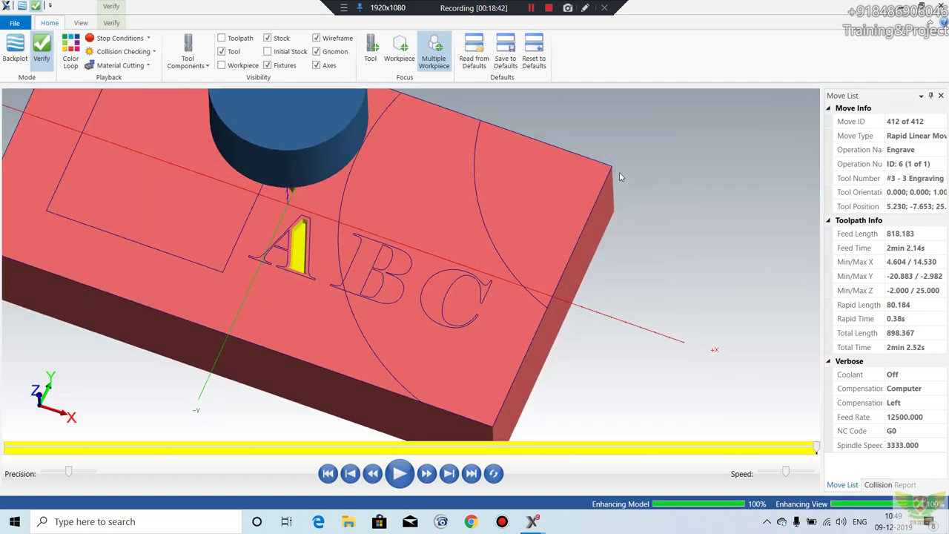
{"action": "scroll", "coordinate": [299, 254], "scroll_direction": "up", "scroll_amount": 2}
{"action": "scroll", "coordinate": [419, 239], "scroll_direction": "down", "scroll_amount": 1}
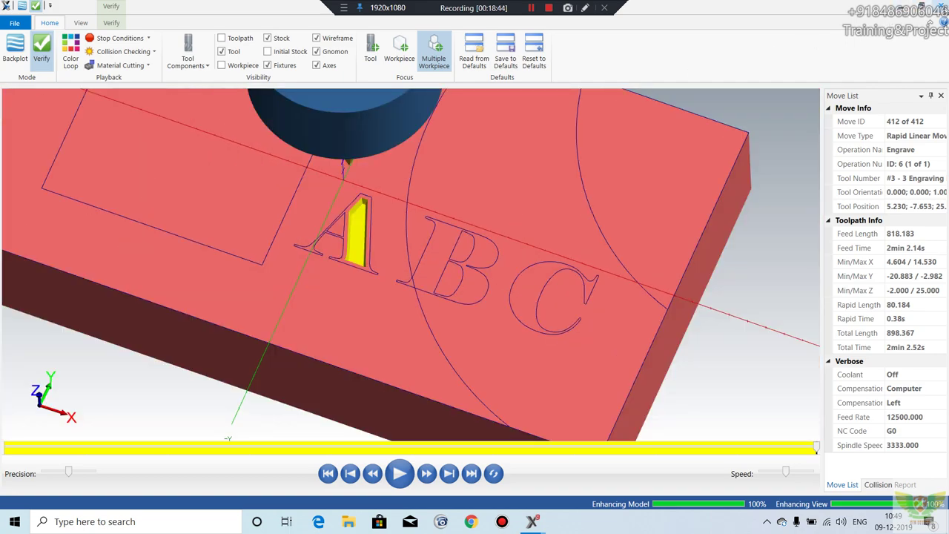
Step: Close the simulator and rotate the block to view the pocket and letters
{"action": "left_click", "coordinate": [940, 6]}
{"action": "scroll", "coordinate": [569, 243], "scroll_direction": "down", "scroll_amount": 1}
{"action": "scroll", "coordinate": [569, 243], "scroll_direction": "down", "scroll_amount": 1}
{"action": "mouse_move", "coordinate": [569, 243]}
{"action": "middle_mouse_down"}
{"action": "mouse_move", "coordinate": [568, 191]}
{"action": "mouse_move", "coordinate": [475, 178]}
{"action": "mouse_move", "coordinate": [504, 158]}
{"action": "mouse_move", "coordinate": [504, 178]}
{"action": "mouse_move", "coordinate": [504, 159]}
{"action": "mouse_move", "coordinate": [434, 197]}
{"action": "middle_mouse_up"}
{"action": "scroll", "coordinate": [471, 176], "scroll_direction": "up", "scroll_amount": 1}
{"action": "scroll", "coordinate": [465, 173], "scroll_direction": "up", "scroll_amount": 1}
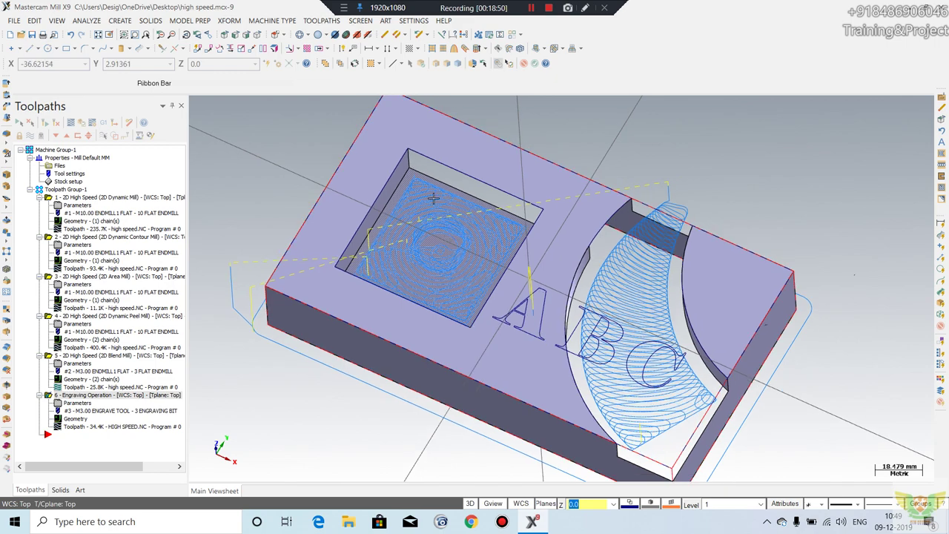
{"action": "left_click", "coordinate": [335, 22]}
{"action": "mouse_move", "coordinate": [340, 80]}
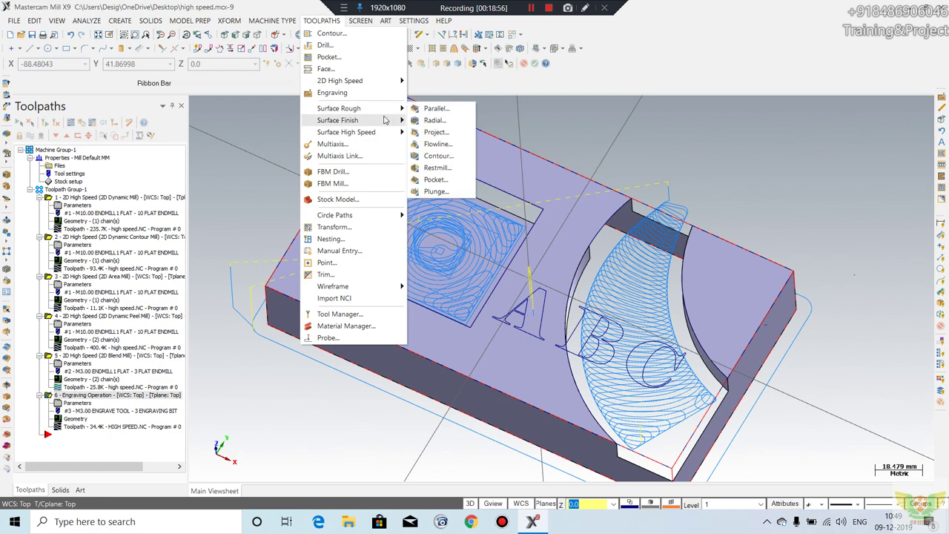
{"action": "left_click", "coordinate": [382, 120]}
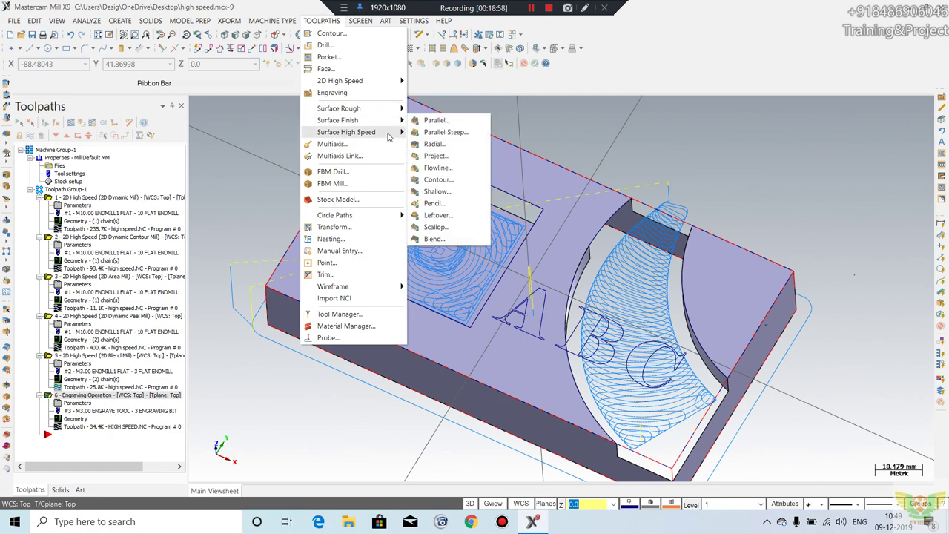
{"action": "left_click", "coordinate": [389, 109]}
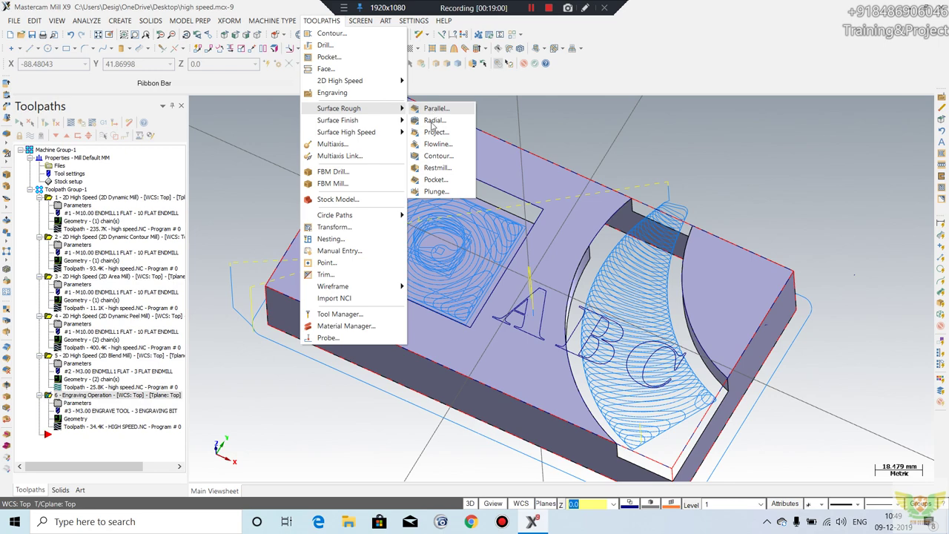
{"action": "left_click", "coordinate": [389, 120]}
{"action": "left_click", "coordinate": [373, 134]}
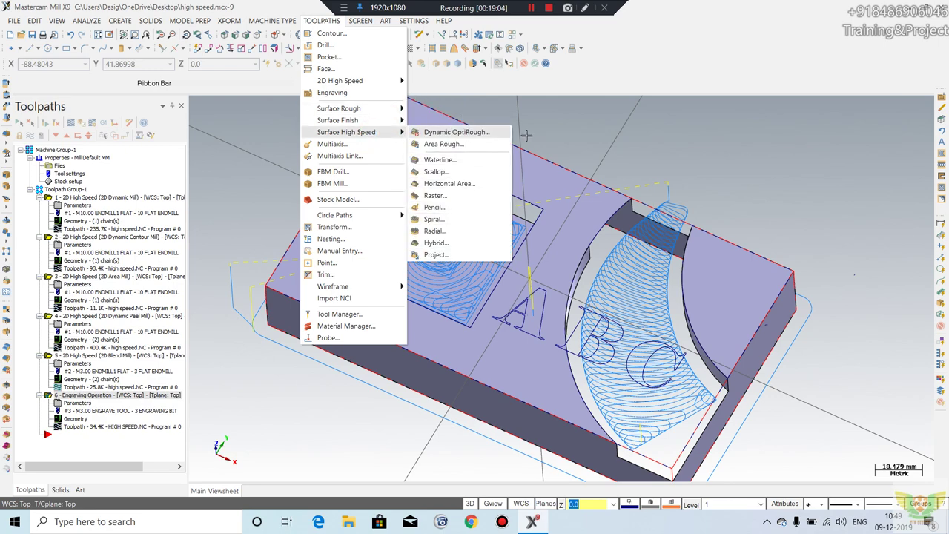
{"action": "mouse_move", "coordinate": [534, 113]}
{"action": "middle_mouse_down"}
{"action": "mouse_move", "coordinate": [546, 214]}
{"action": "mouse_move", "coordinate": [484, 195]}
{"action": "mouse_move", "coordinate": [443, 230]}
{"action": "mouse_move", "coordinate": [689, 265]}
{"action": "mouse_move", "coordinate": [293, 239]}
{"action": "middle_mouse_up"}
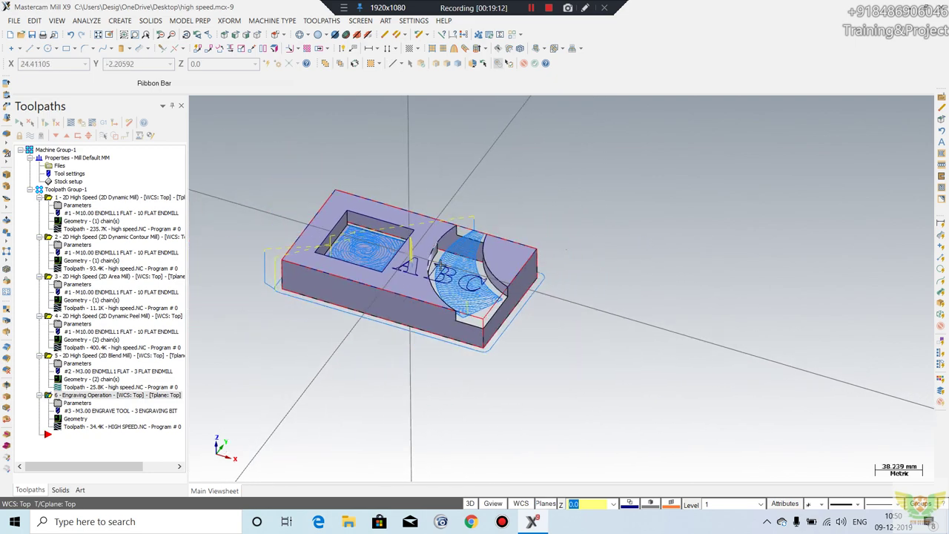
{"action": "scroll", "coordinate": [293, 239], "scroll_direction": "up", "scroll_amount": 2}
{"action": "scroll", "coordinate": [303, 227], "scroll_direction": "down", "scroll_amount": 3}
{"action": "scroll", "coordinate": [303, 210], "scroll_direction": "up", "scroll_amount": 2}
{"action": "scroll", "coordinate": [303, 210], "scroll_direction": "up", "scroll_amount": 2}
{"action": "scroll", "coordinate": [522, 251], "scroll_direction": "down", "scroll_amount": 3}
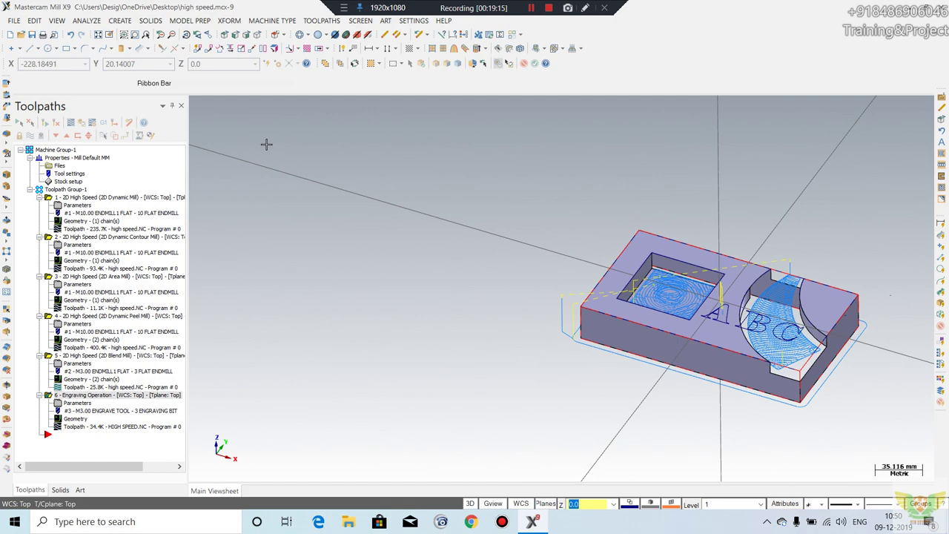
{"action": "left_click", "coordinate": [19, 35]}
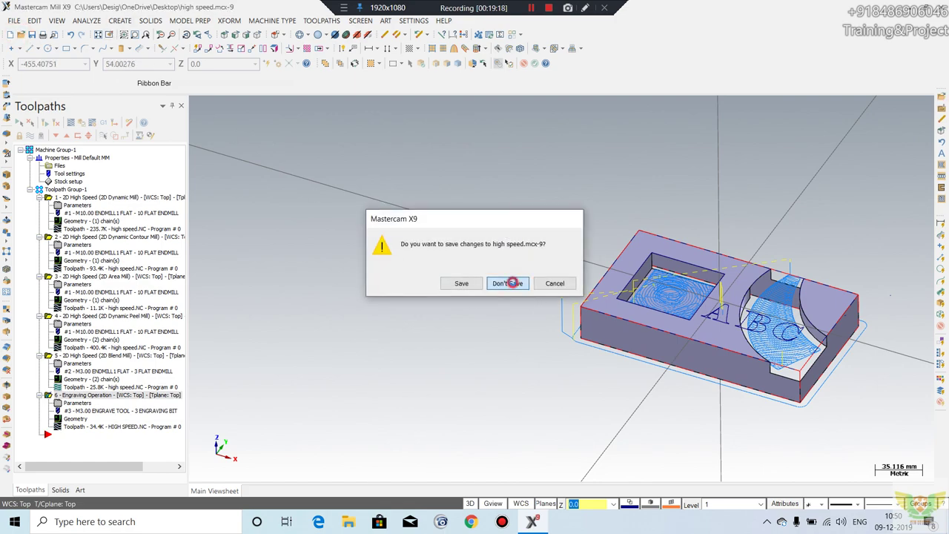
Step: Discard the high speed part without saving and open insert 1.IGS from the Desktop
{"action": "left_click", "coordinate": [509, 283]}
{"action": "scroll", "coordinate": [234, 219], "scroll_direction": "down", "scroll_amount": 3}
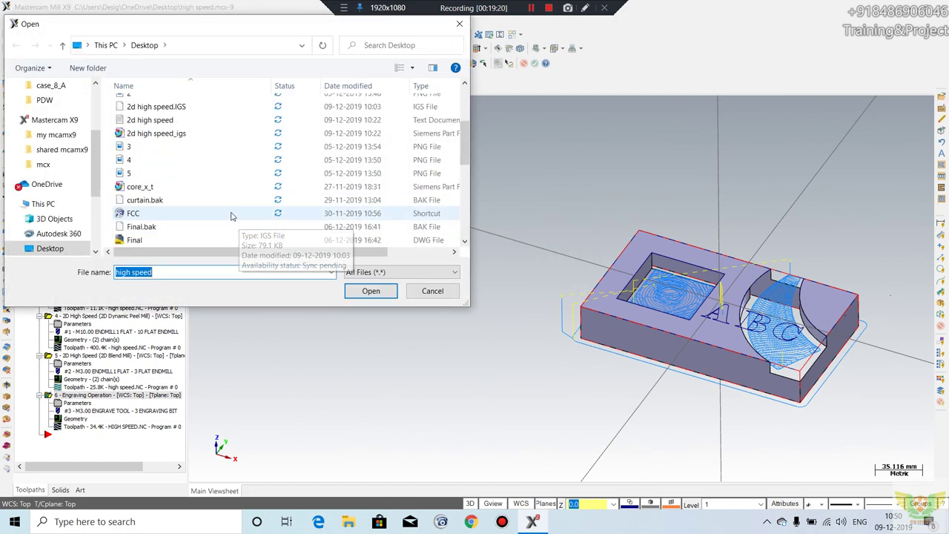
{"action": "scroll", "coordinate": [197, 214], "scroll_direction": "down", "scroll_amount": 4}
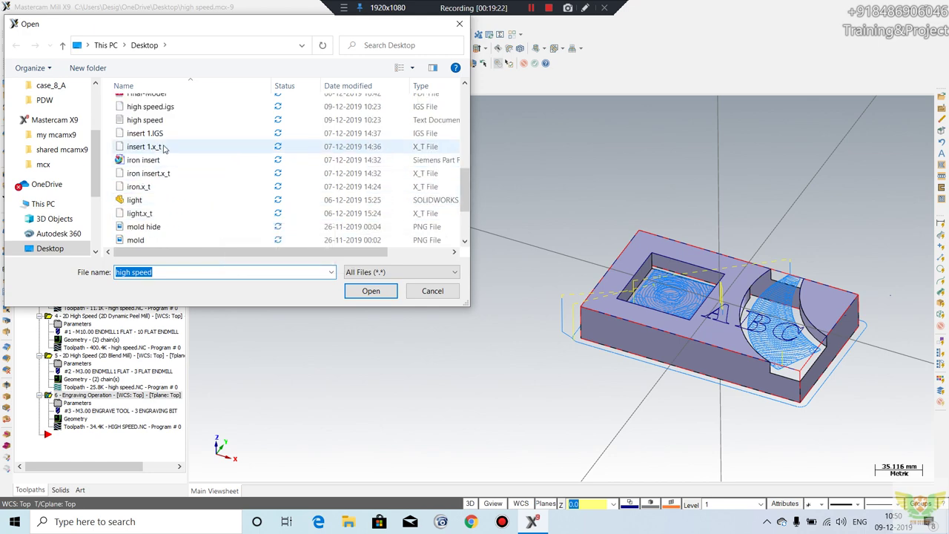
{"action": "scroll", "coordinate": [158, 137], "scroll_direction": "up", "scroll_amount": 1}
{"action": "scroll", "coordinate": [159, 163], "scroll_direction": "down", "scroll_amount": 1}
{"action": "scroll", "coordinate": [172, 171], "scroll_direction": "down", "scroll_amount": 1}
{"action": "scroll", "coordinate": [172, 171], "scroll_direction": "up", "scroll_amount": 1}
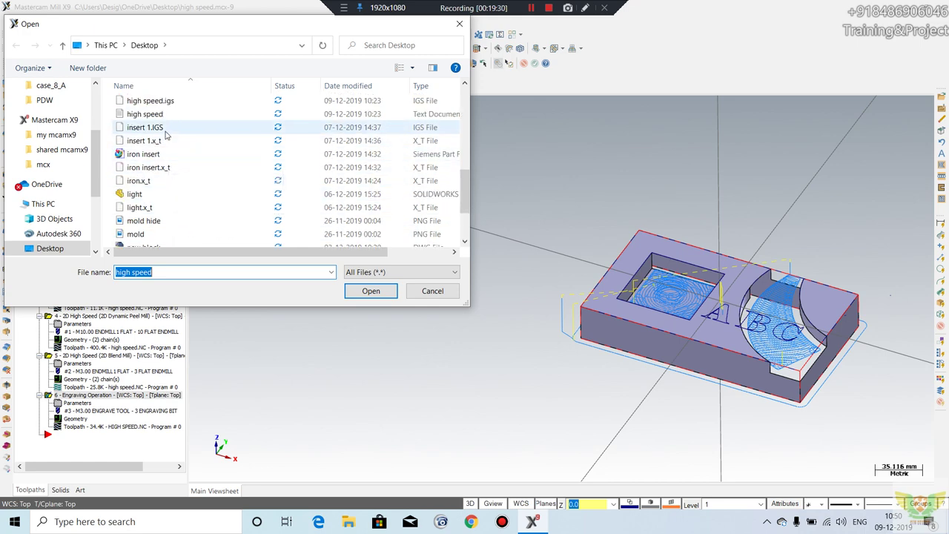
{"action": "left_click", "coordinate": [167, 127]}
{"action": "left_click", "coordinate": [372, 294]}
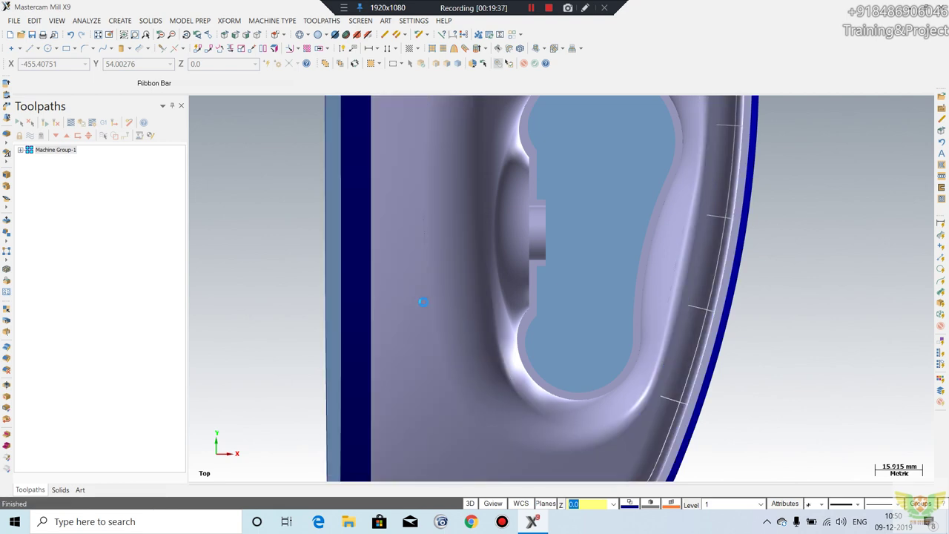
{"action": "scroll", "coordinate": [426, 312], "scroll_direction": "down", "scroll_amount": 2}
{"action": "scroll", "coordinate": [437, 330], "scroll_direction": "down", "scroll_amount": 2}
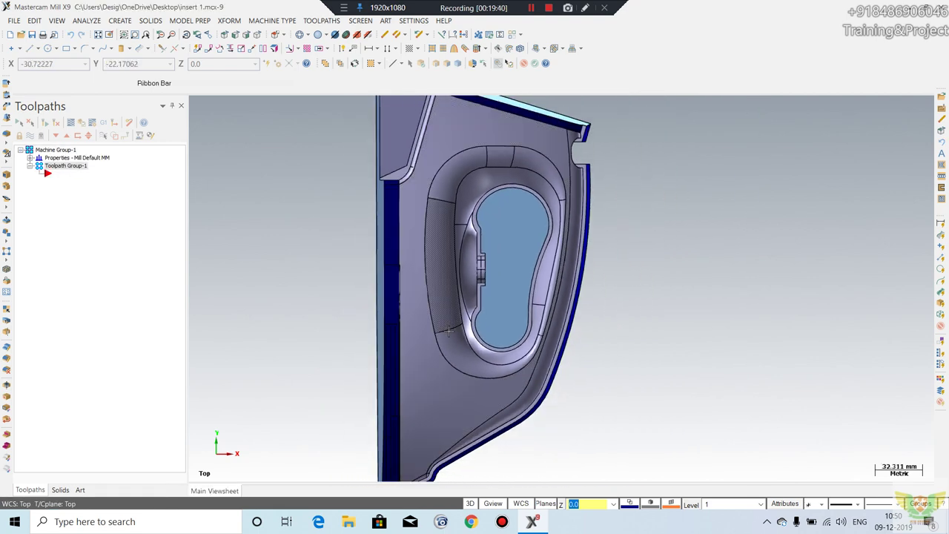
{"action": "scroll", "coordinate": [447, 350], "scroll_direction": "down", "scroll_amount": 2}
{"action": "mouse_move", "coordinate": [443, 337]}
{"action": "middle_mouse_down"}
{"action": "mouse_move", "coordinate": [405, 237]}
{"action": "mouse_move", "coordinate": [371, 275]}
{"action": "mouse_move", "coordinate": [398, 254]}
{"action": "mouse_move", "coordinate": [369, 302]}
{"action": "mouse_move", "coordinate": [546, 359]}
{"action": "mouse_move", "coordinate": [494, 413]}
{"action": "mouse_move", "coordinate": [514, 432]}
{"action": "mouse_move", "coordinate": [566, 432]}
{"action": "mouse_move", "coordinate": [629, 451]}
{"action": "mouse_move", "coordinate": [511, 385]}
{"action": "middle_mouse_up"}
{"action": "scroll", "coordinate": [369, 303], "scroll_direction": "up", "scroll_amount": 2}
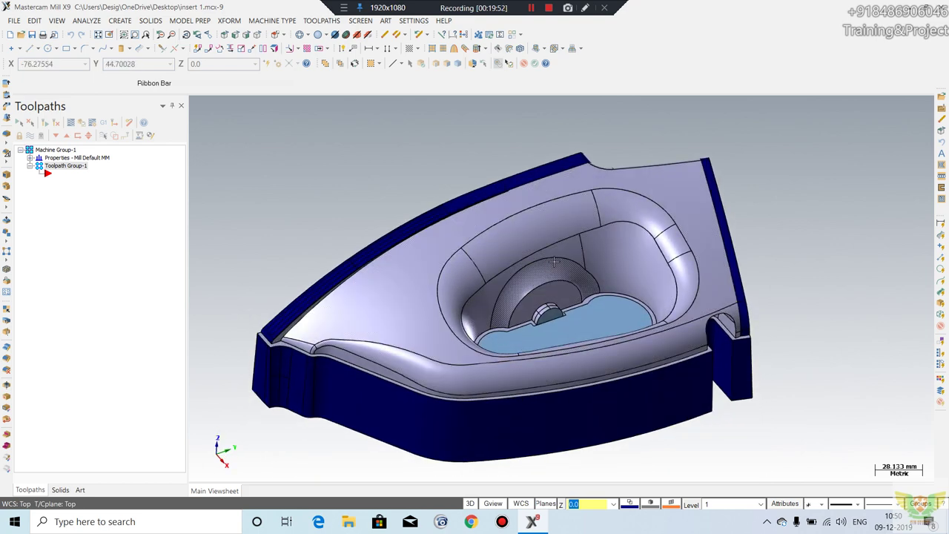
{"action": "middle_click_drag", "start_coordinate": [607, 301], "coordinate": [445, 193]}
{"action": "scroll", "coordinate": [534, 253], "scroll_direction": "down", "scroll_amount": 1}
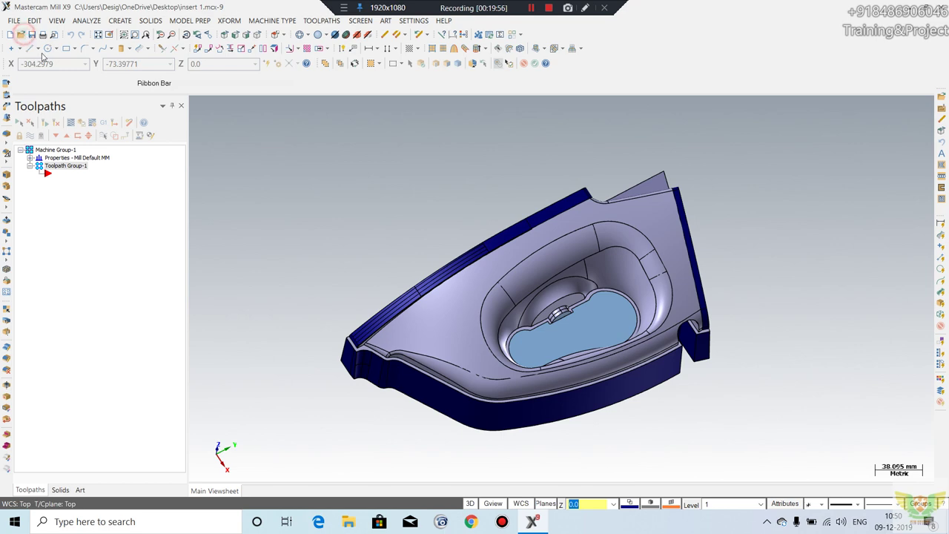
Step: Open new csys from the Desktop, display its operations' toolpaths, and orbit the housing
{"action": "scroll", "coordinate": [213, 172], "scroll_direction": "down", "scroll_amount": 4}
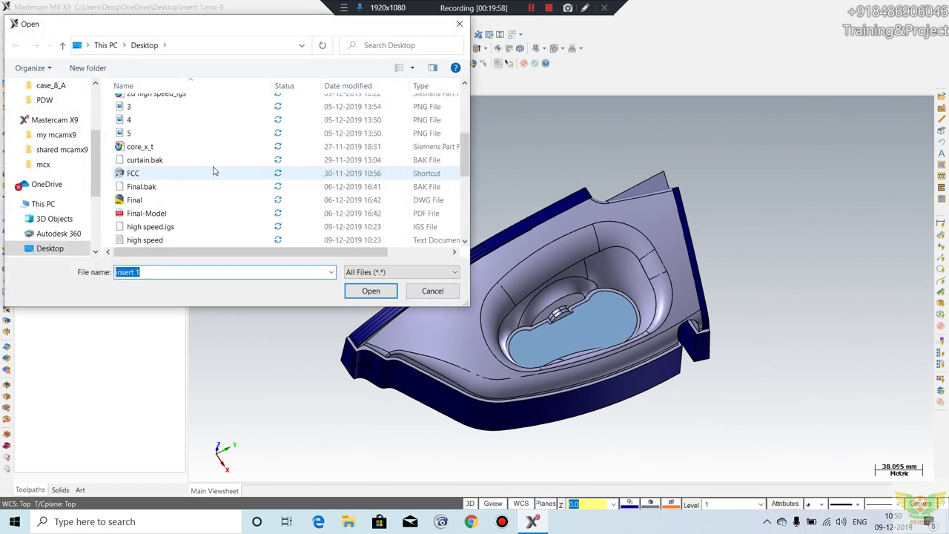
{"action": "scroll", "coordinate": [201, 175], "scroll_direction": "down", "scroll_amount": 3}
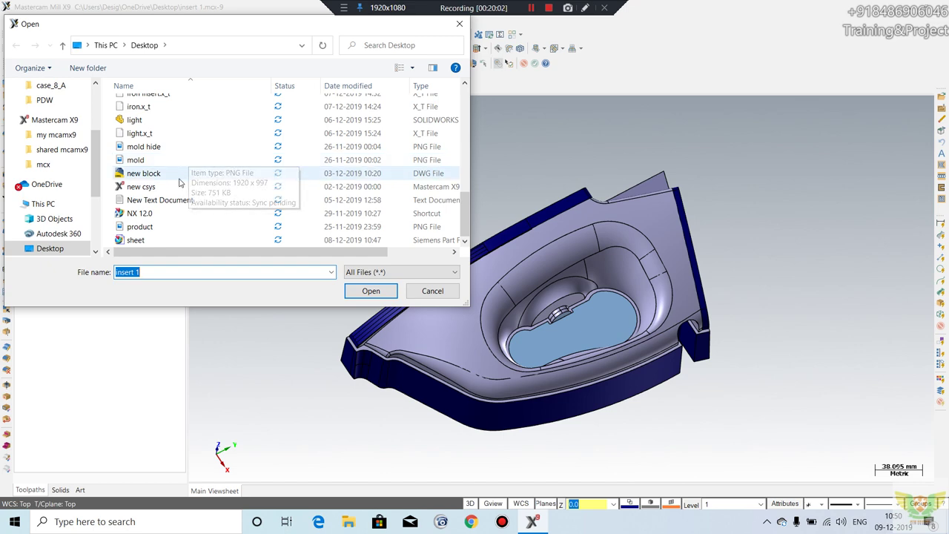
{"action": "left_click", "coordinate": [172, 186]}
{"action": "left_click", "coordinate": [367, 292]}
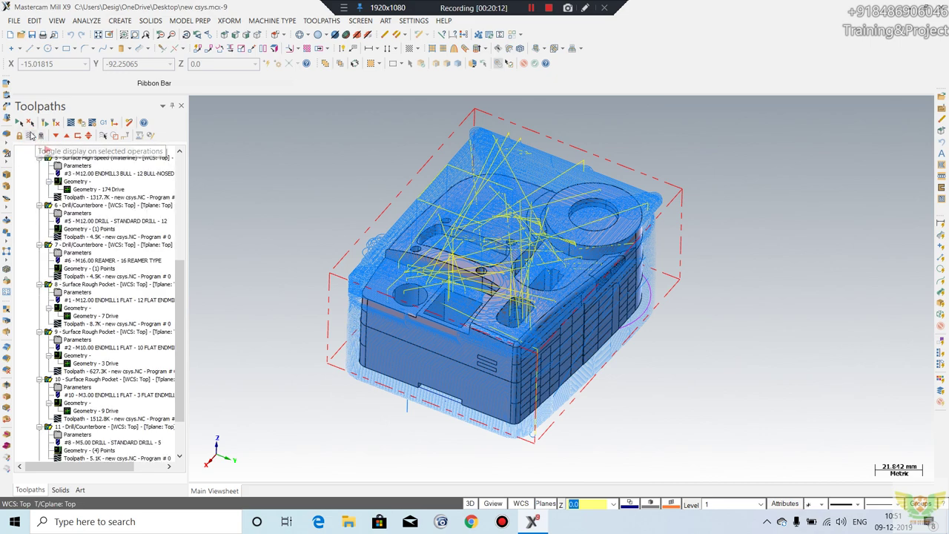
{"action": "left_click", "coordinate": [19, 123]}
{"action": "mouse_move", "coordinate": [628, 287]}
{"action": "middle_mouse_down"}
{"action": "mouse_move", "coordinate": [492, 217]}
{"action": "mouse_move", "coordinate": [523, 159]}
{"action": "mouse_move", "coordinate": [511, 195]}
{"action": "mouse_move", "coordinate": [558, 353]}
{"action": "mouse_move", "coordinate": [544, 394]}
{"action": "mouse_move", "coordinate": [546, 491]}
{"action": "middle_mouse_up"}
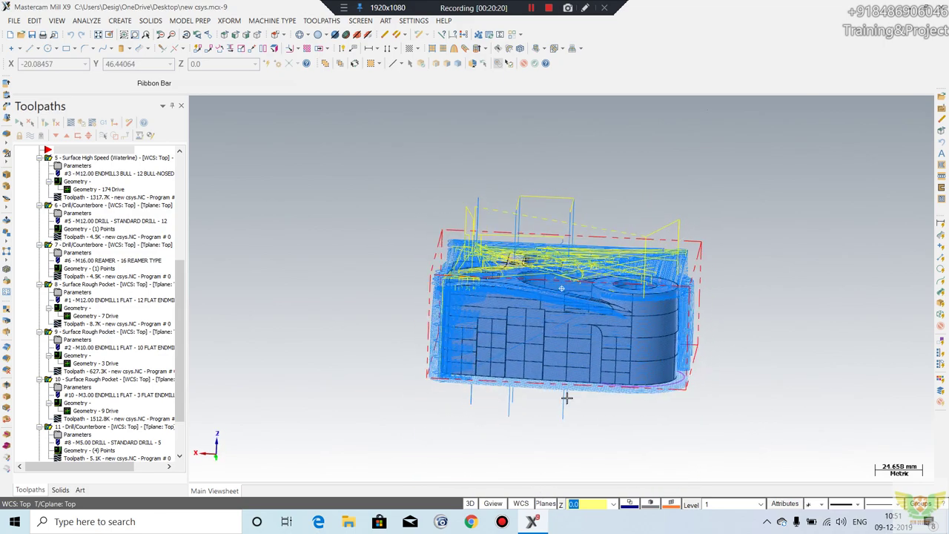